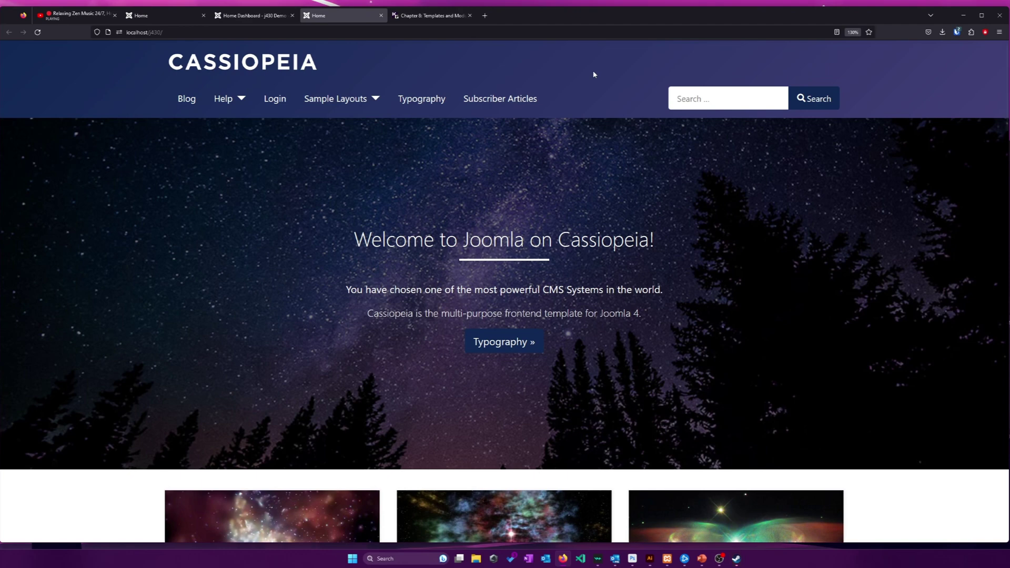
Step: Scroll up and down through the Cassiopeia-styled live homepage
scroll(613, 109, "down", 2)
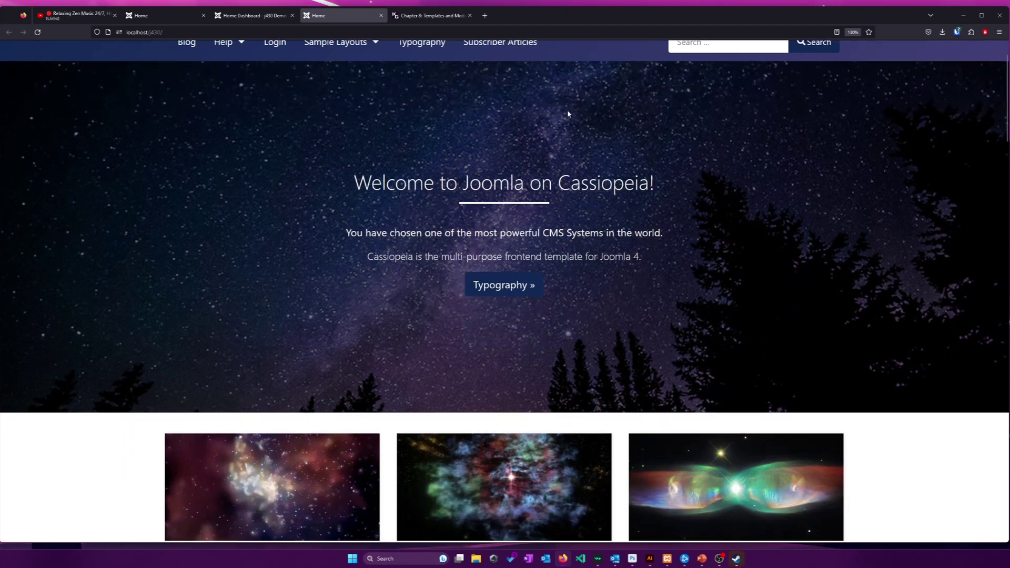
scroll(567, 114, "up", 2)
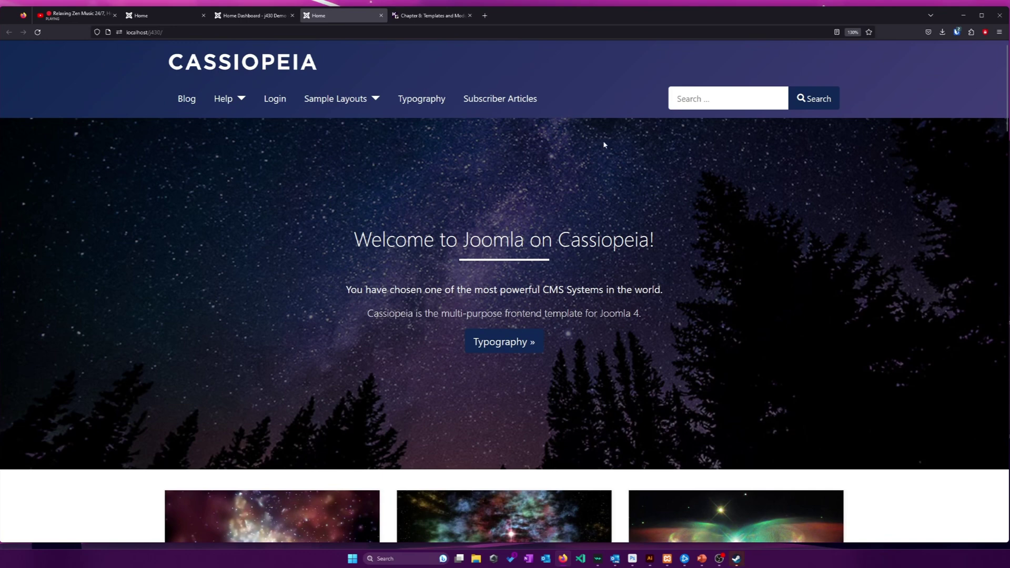
scroll(603, 147, "down", 5)
scroll(603, 151, "up", 3)
scroll(607, 153, "up", 4)
scroll(421, 173, "down", 8)
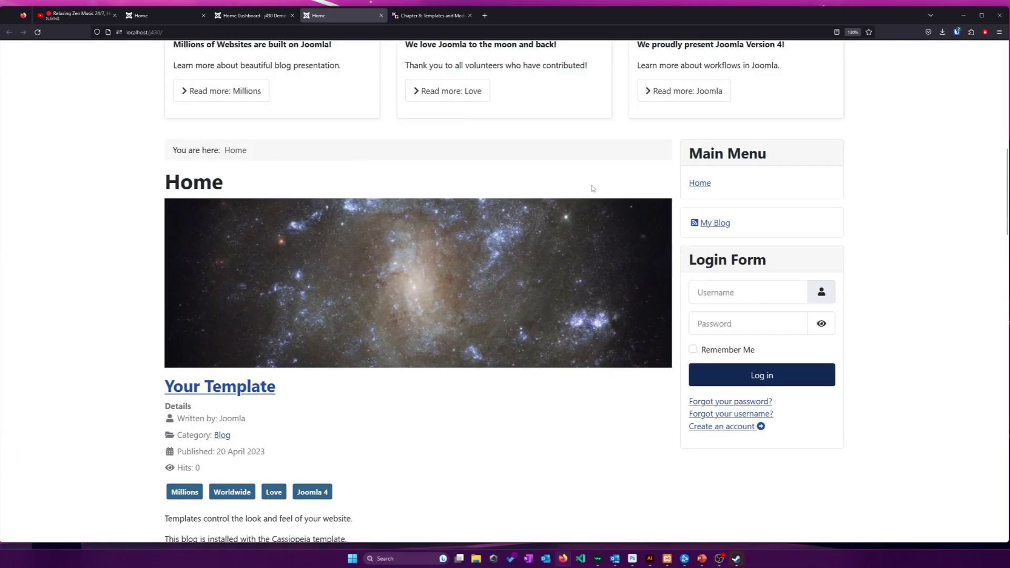
scroll(697, 167, "up", 2)
scroll(698, 167, "up", 15)
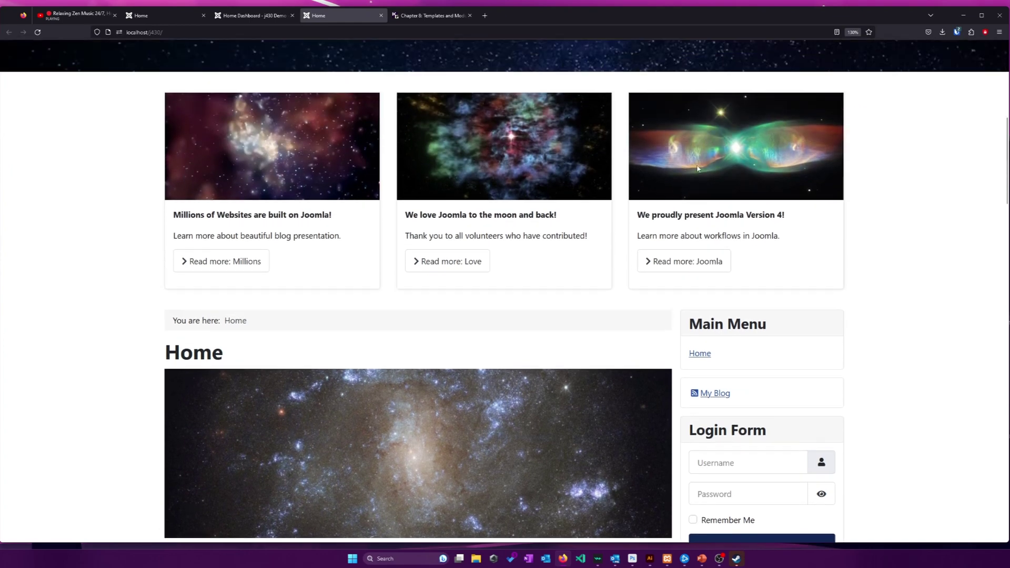
Step: Return to the administrator dashboard and go to the System Dashboard from the sidebar
left_click(249, 16)
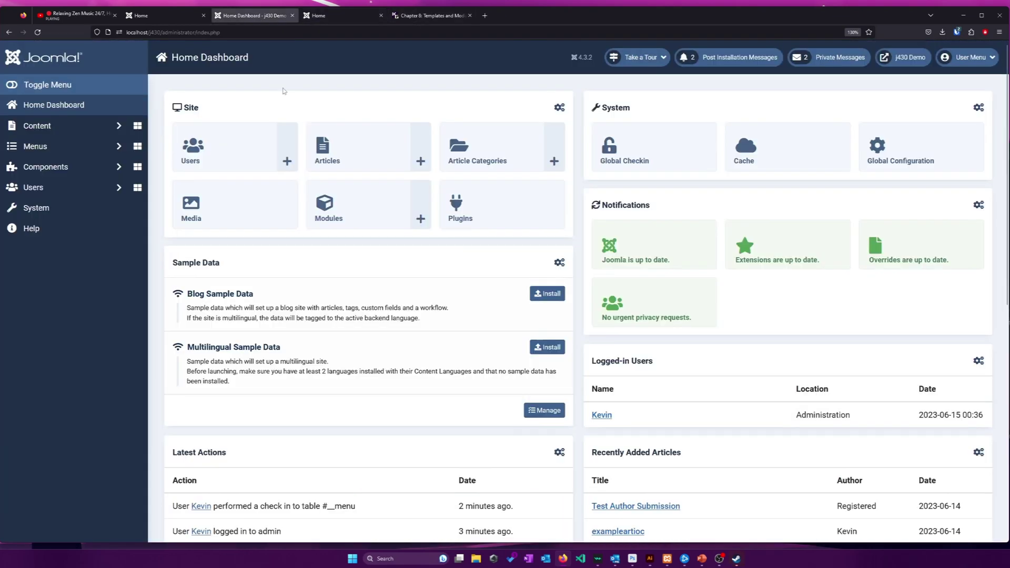
left_click(72, 211)
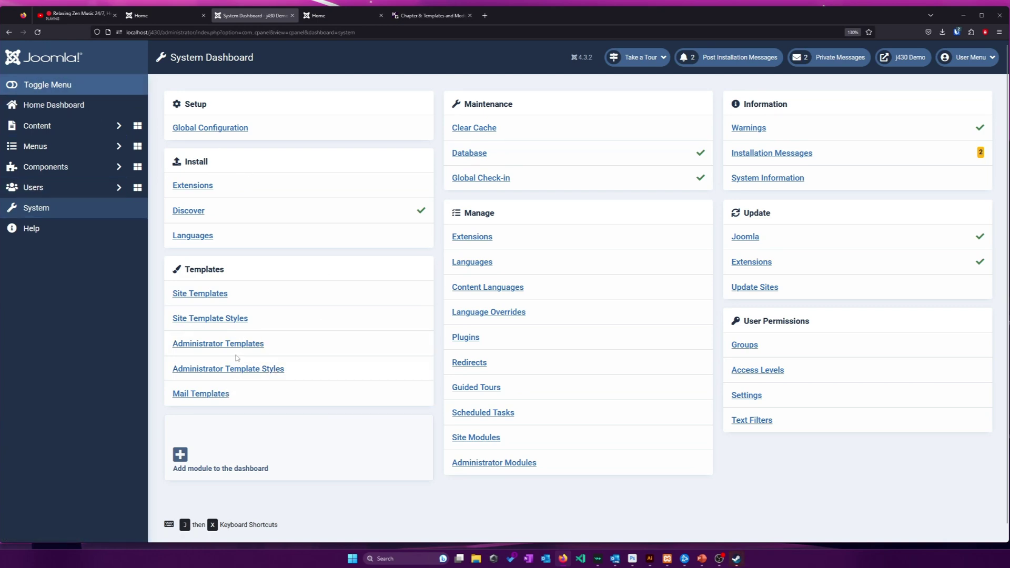
Step: Show the Site Templates list, which contains only Cassiopeia
left_click(214, 294)
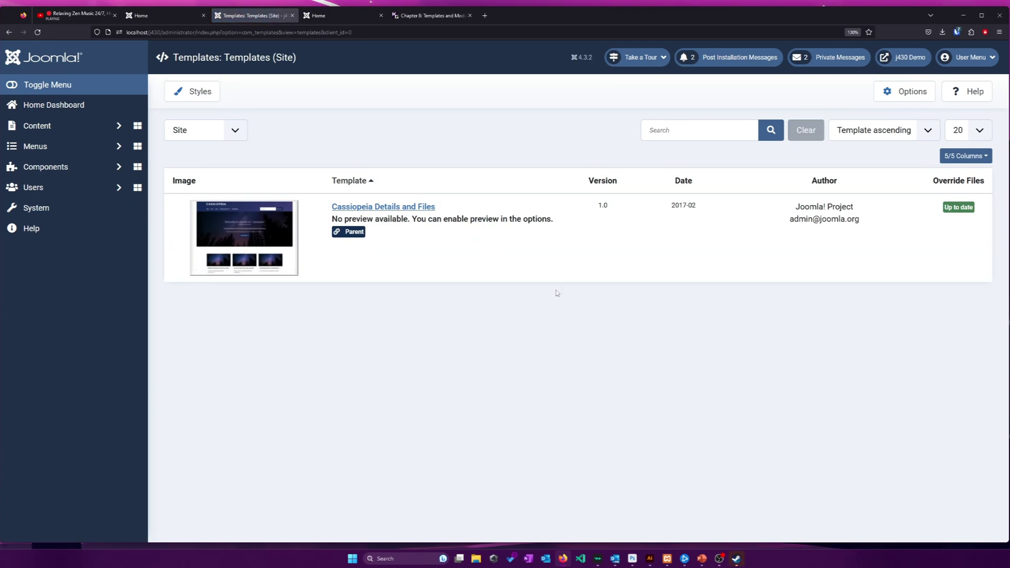
right_click(557, 293)
left_click(439, 313)
Step: Browse Cassiopeia's Details and Files: Create Overrides, Updated Files, Description and the file tree
left_click(426, 209)
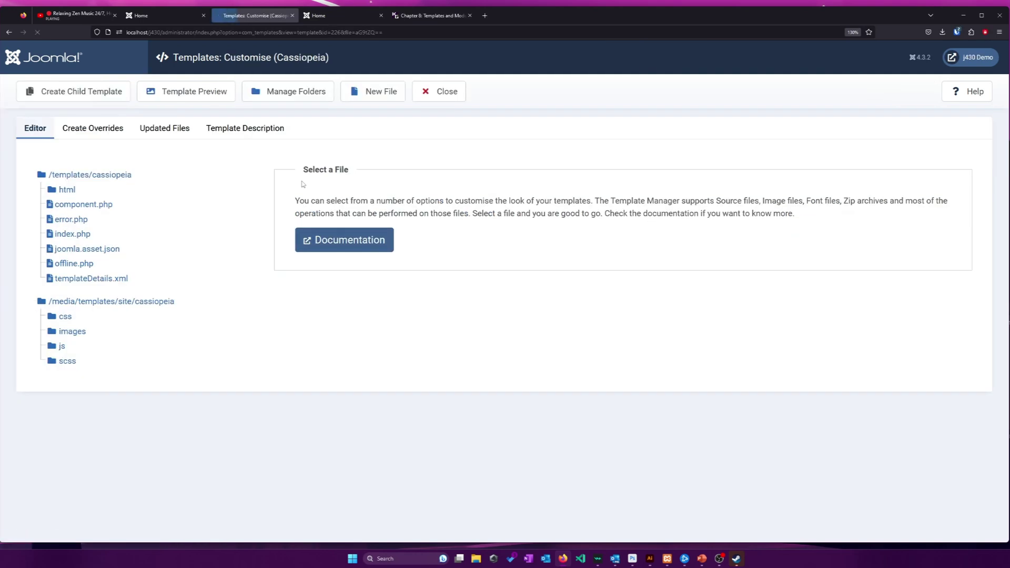
left_click(115, 133)
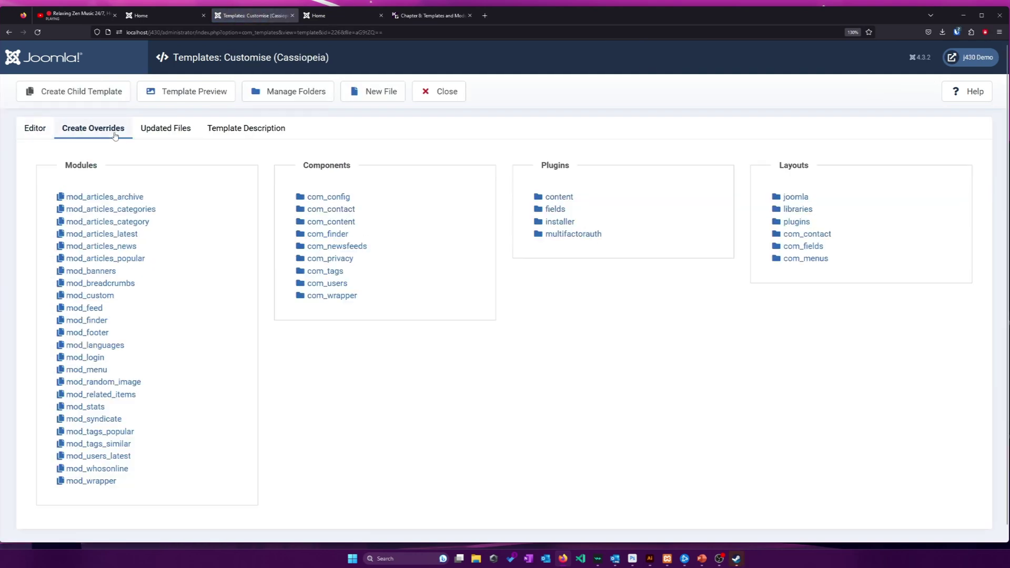
left_click(157, 136)
left_click(117, 132)
left_click(166, 132)
left_click(215, 133)
left_click(173, 133)
left_click(120, 133)
left_click(36, 130)
Step: Close the Cassiopeia template editor, reopen its files briefly, and close it again
left_click(429, 95)
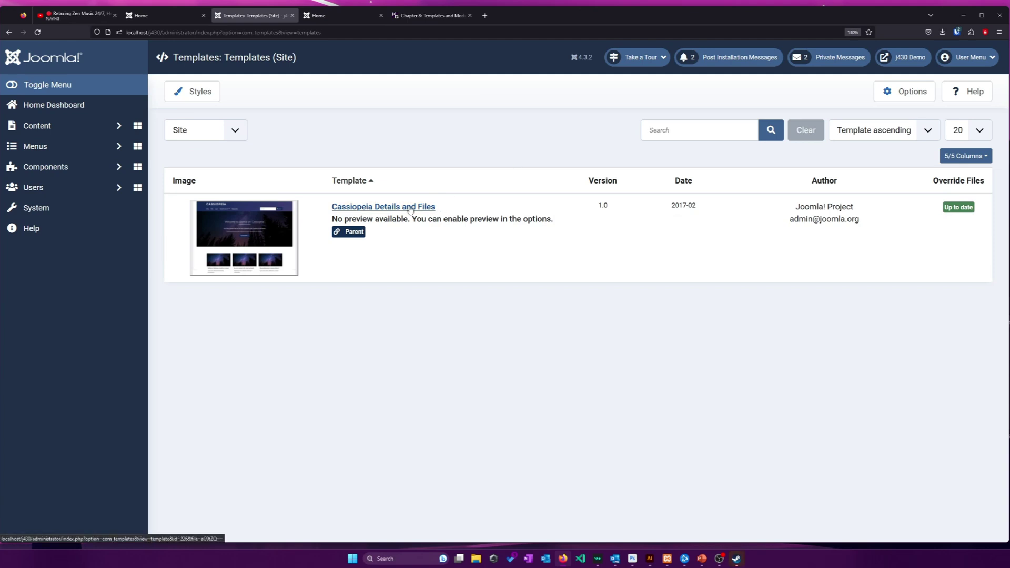
left_click(378, 207)
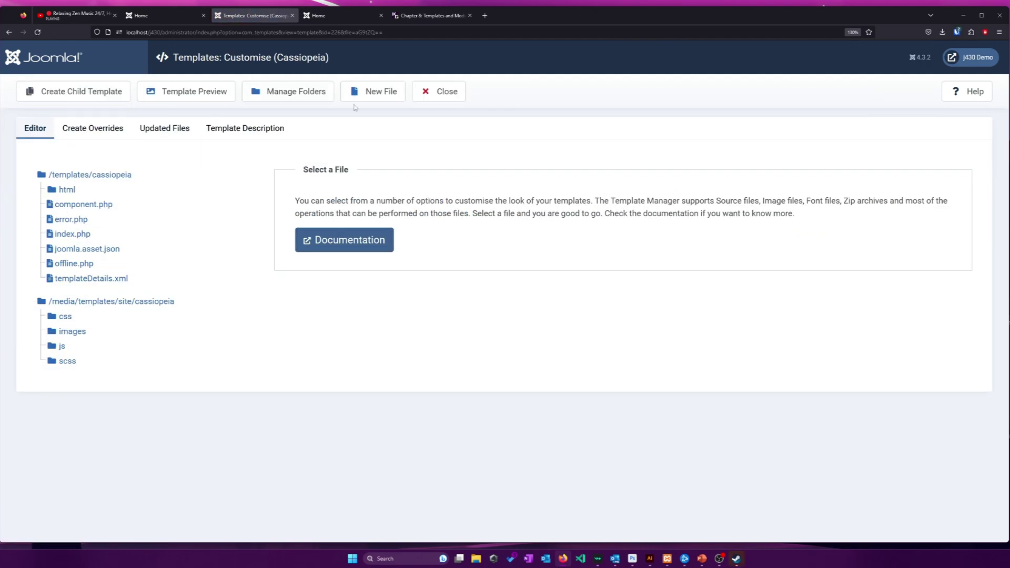
left_click(439, 94)
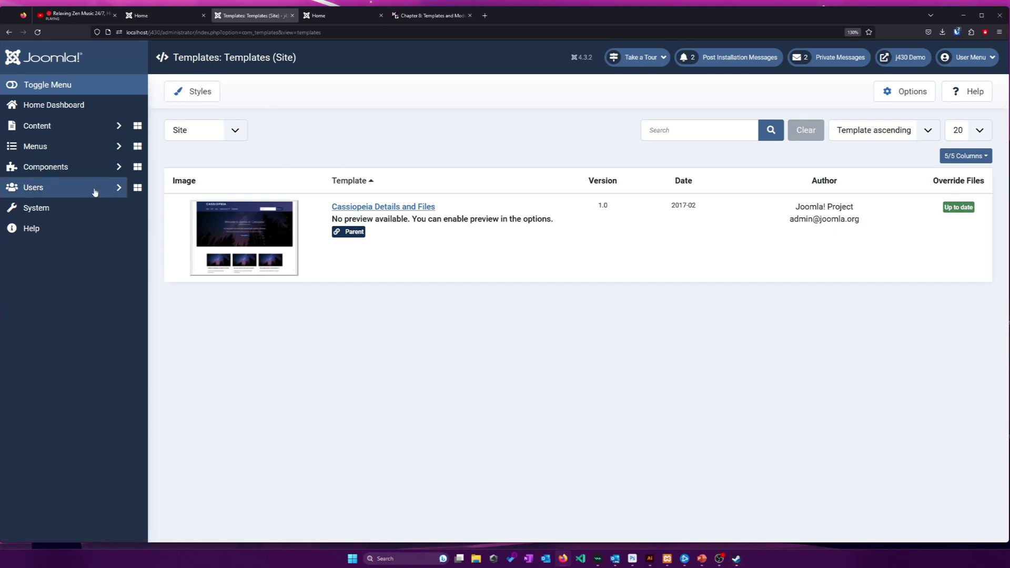
Step: Start editing the Cassiopeia - Default style from System > Site Template Styles
left_click(72, 206)
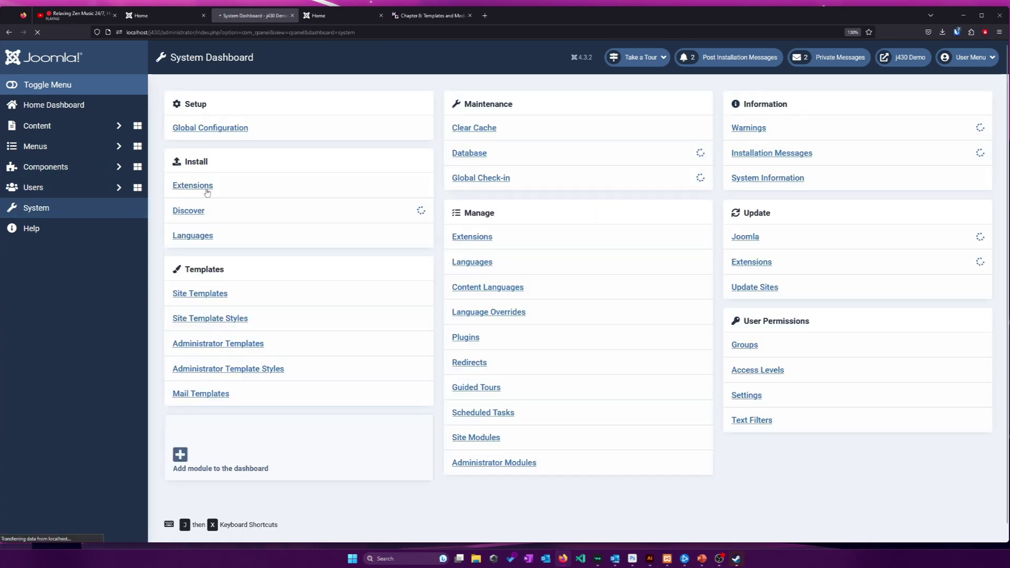
left_click(237, 319)
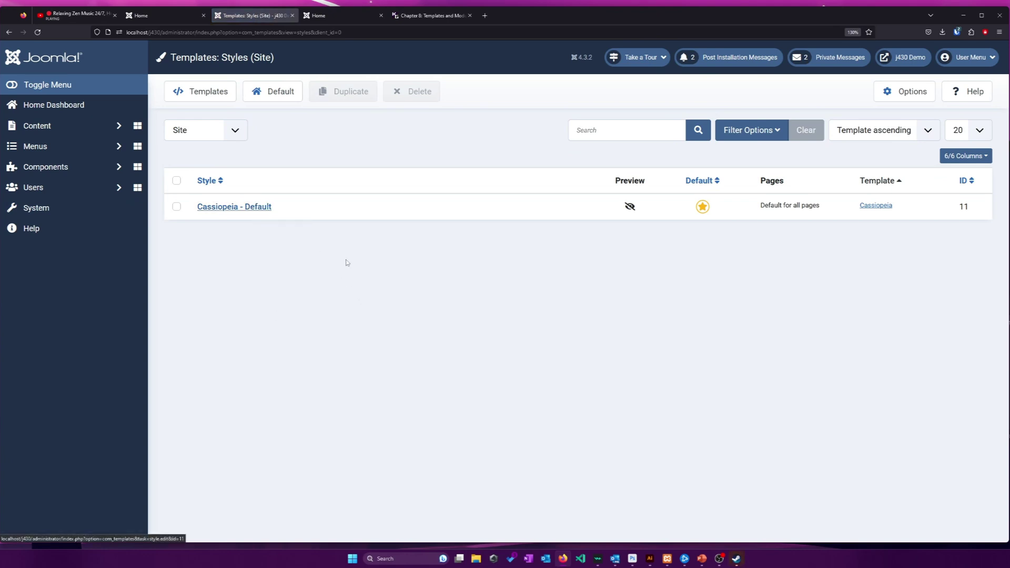
left_click(251, 210)
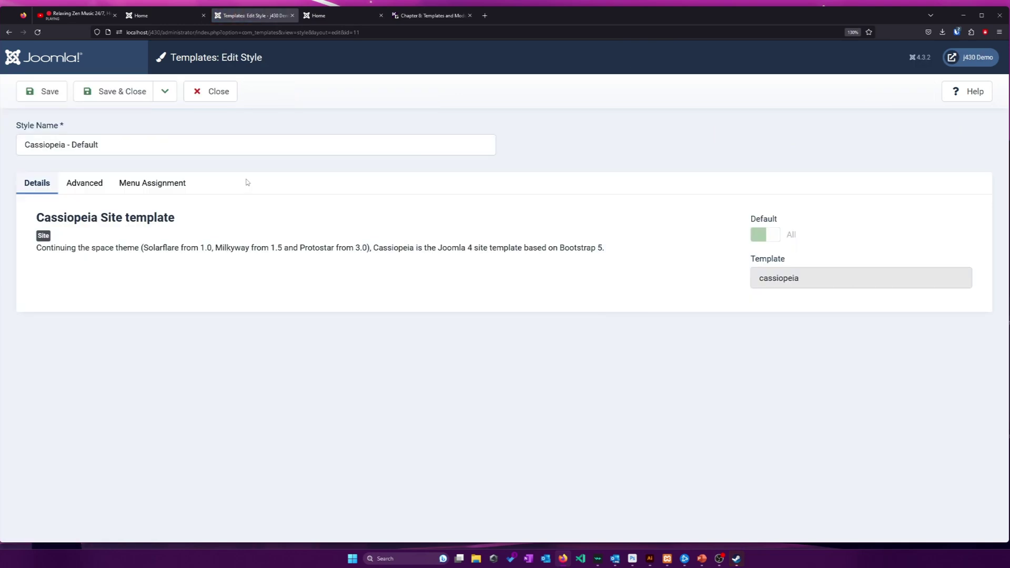
left_click(120, 148)
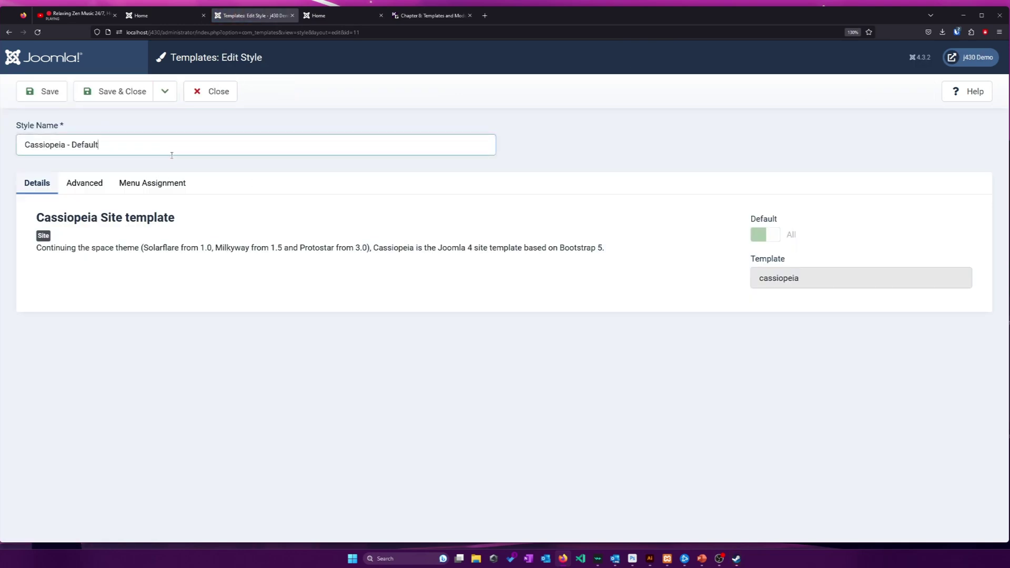
Step: Review the style's Advanced settings, leaving the brand display switched on
left_click(89, 191)
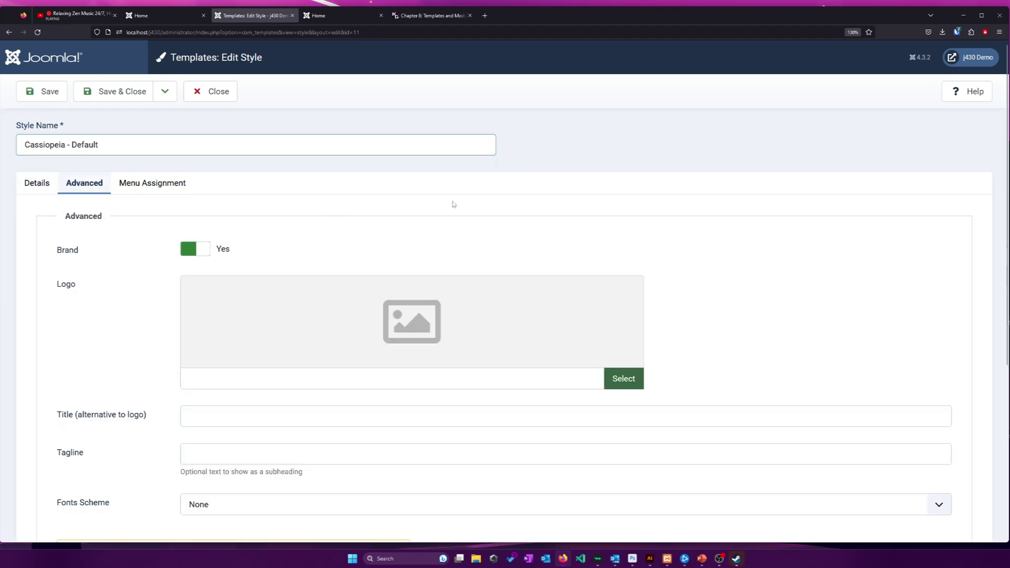
scroll(163, 235, "down", 2)
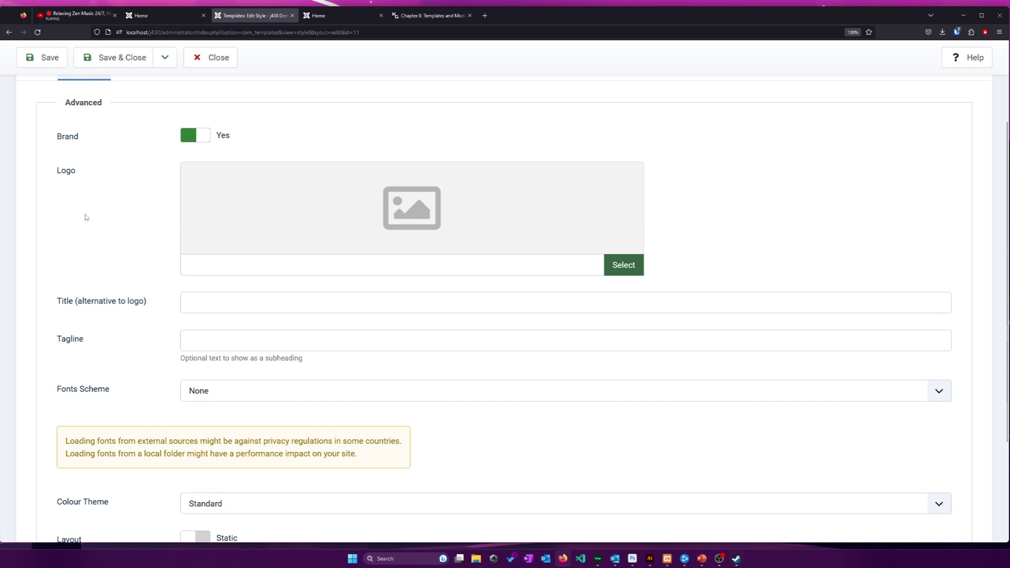
scroll(86, 217, "up", 1)
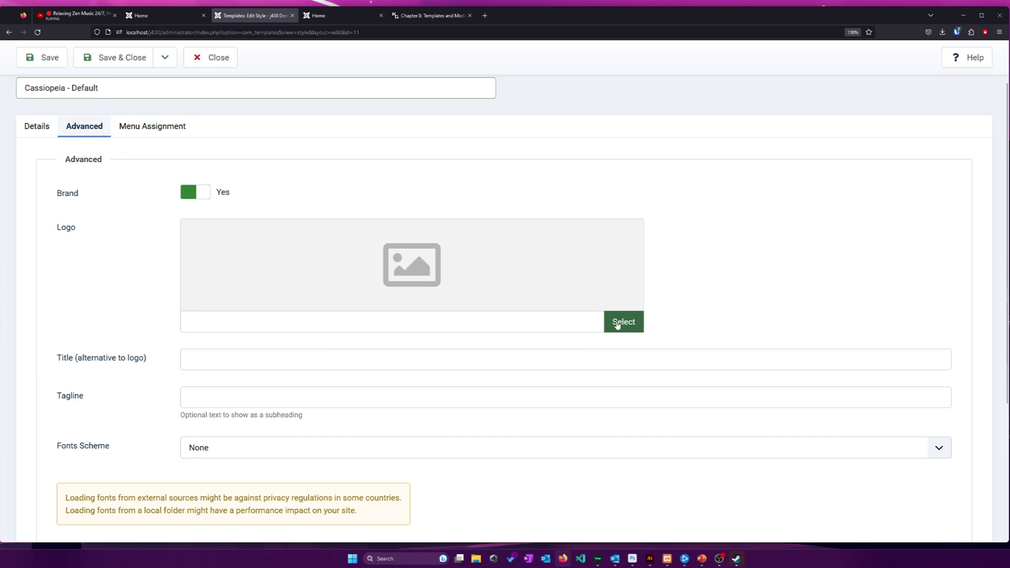
scroll(142, 363, "down", 1)
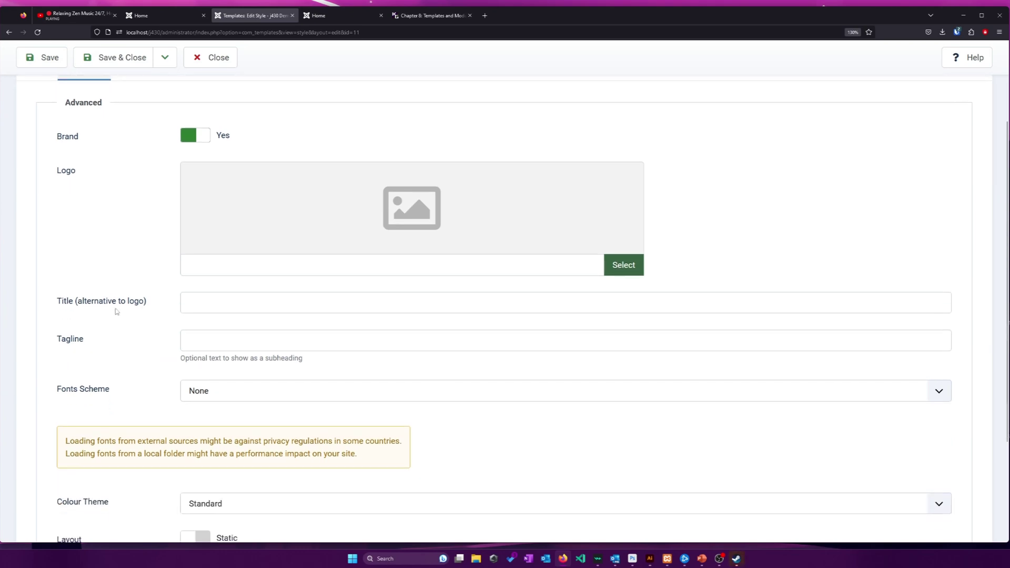
left_click(163, 15)
left_click(252, 15)
scroll(150, 131, "up", 2)
left_click(188, 191)
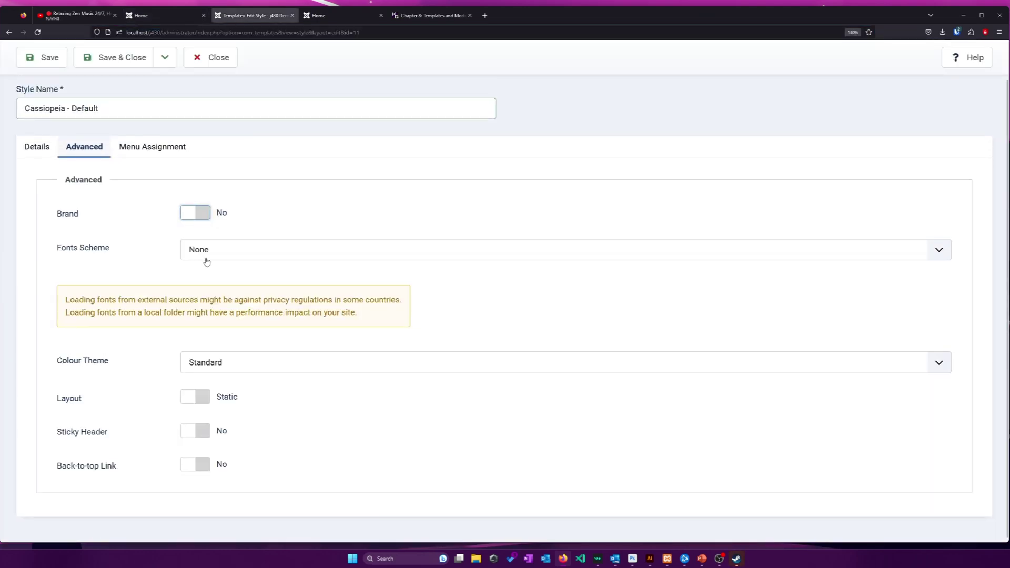
left_click(195, 221)
Step: Enter the site title 'My Website' and the tagline 'The best website ev…'
left_click(234, 385)
type("My Website")
key("Tab")
type("The best website ever")
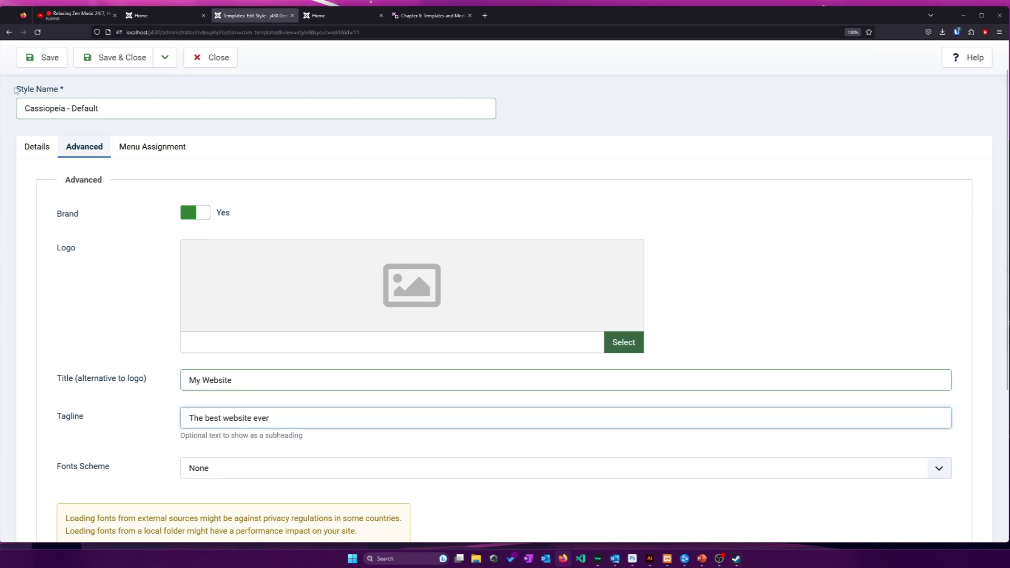
Step: Save the style and reload the live homepage
left_click(47, 64)
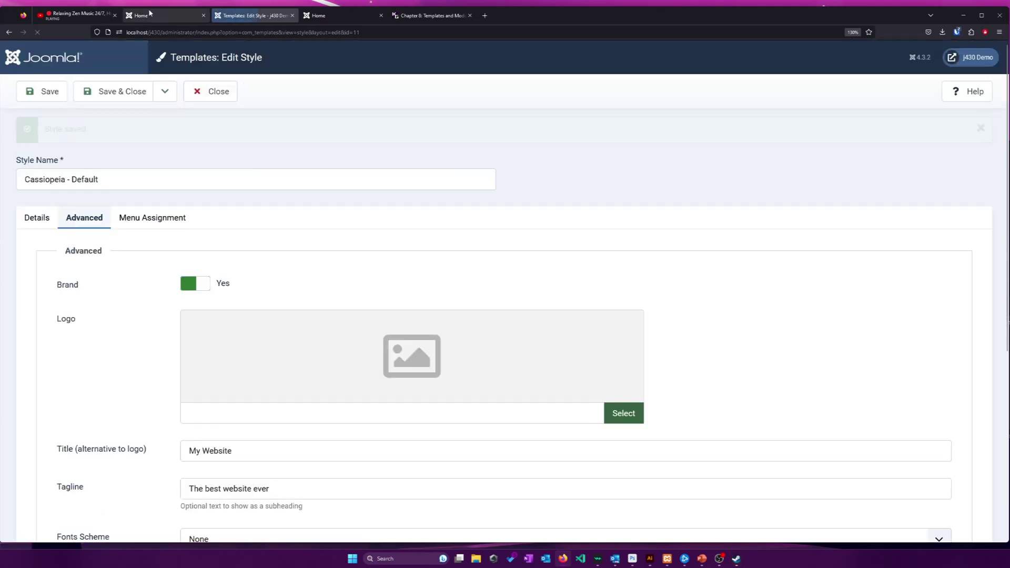
left_click(150, 15)
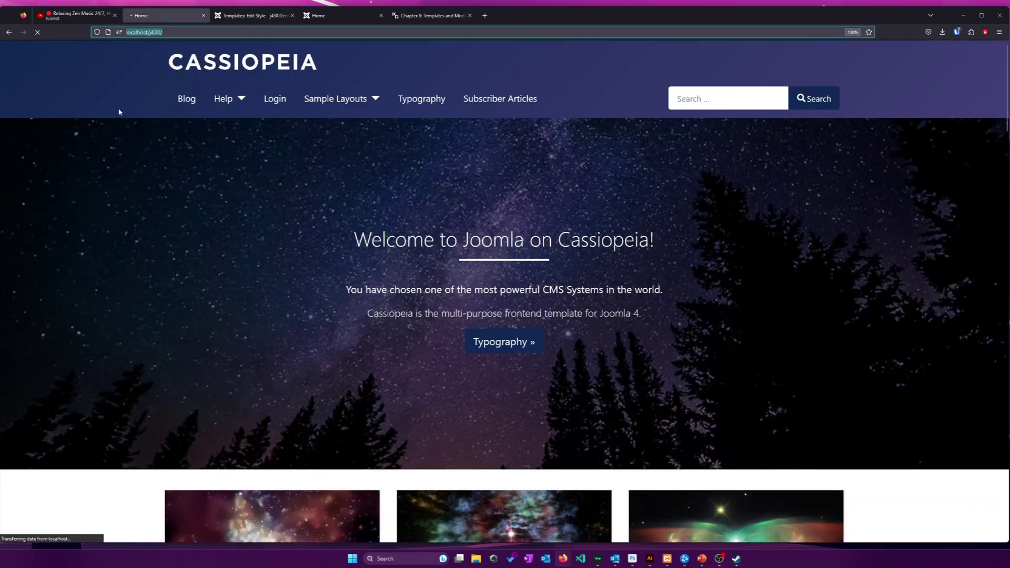
key("F5")
Step: Inspect the new 'My Website' title and tagline in the homepage header
left_click_drag(164, 53, 124, 60)
left_click(176, 107)
left_click(124, 61)
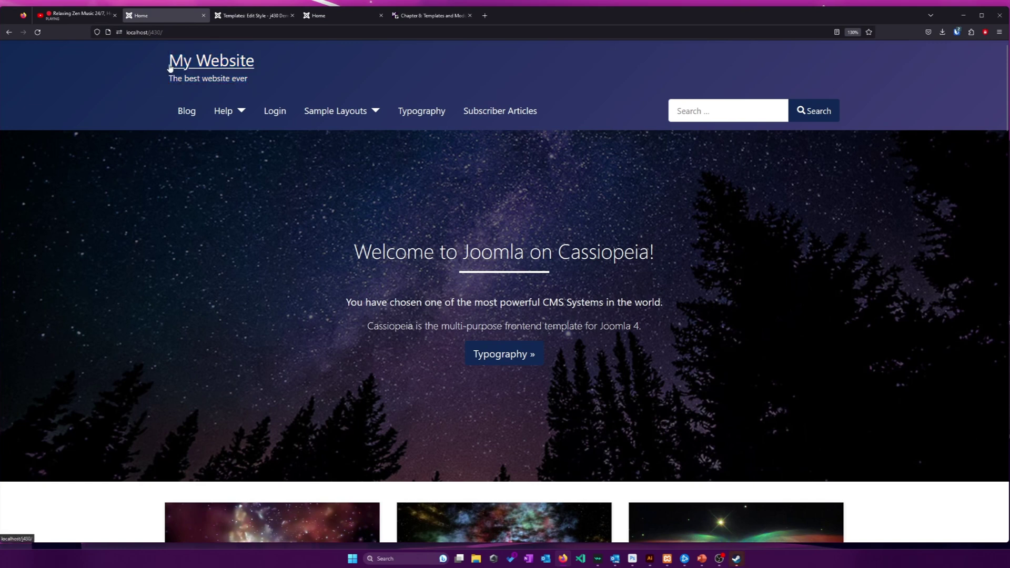
left_click_drag(145, 65, 155, 88)
right_click(222, 67)
key("Escape")
left_click(156, 88)
left_click(128, 86)
left_click_drag(249, 80, 129, 89)
left_click(128, 89)
Step: Set the colour theme to Alternative and the layout to Fluid, then save the style
left_click(253, 15)
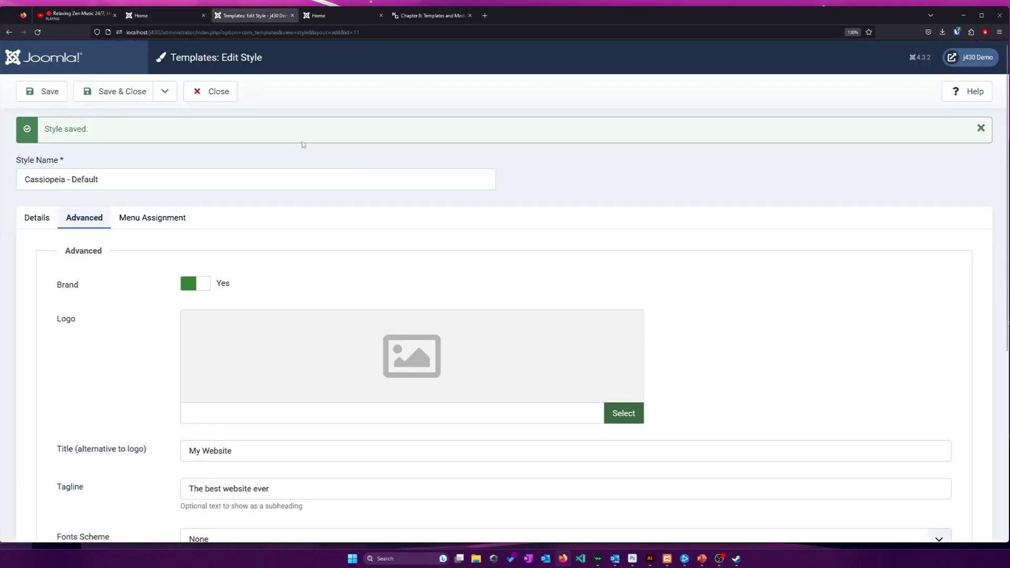
scroll(328, 161, "down", 1)
scroll(328, 161, "down", 3)
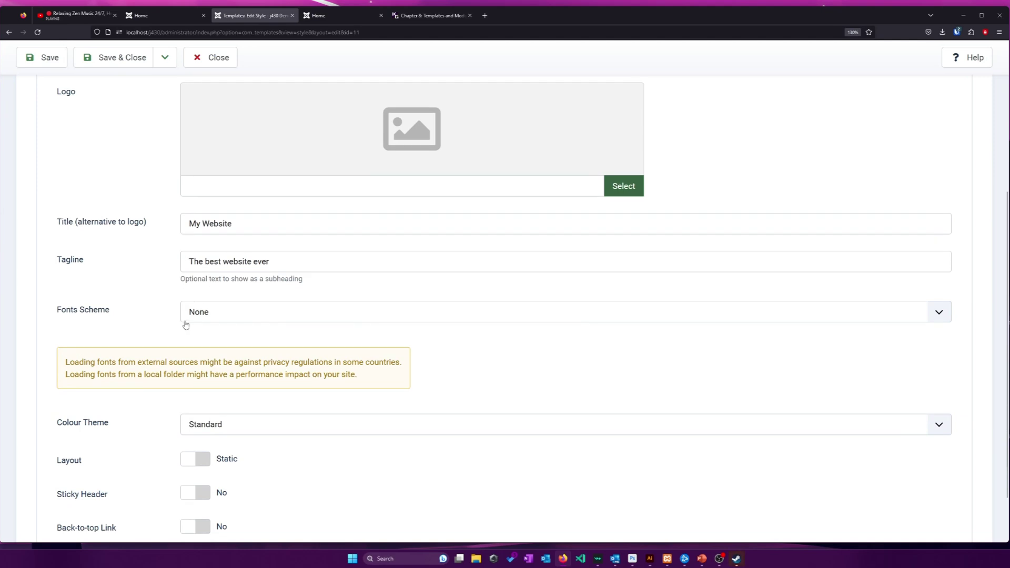
left_click(182, 319)
left_click(153, 317)
scroll(153, 317, "down", 1)
left_click(221, 369)
left_click(234, 402)
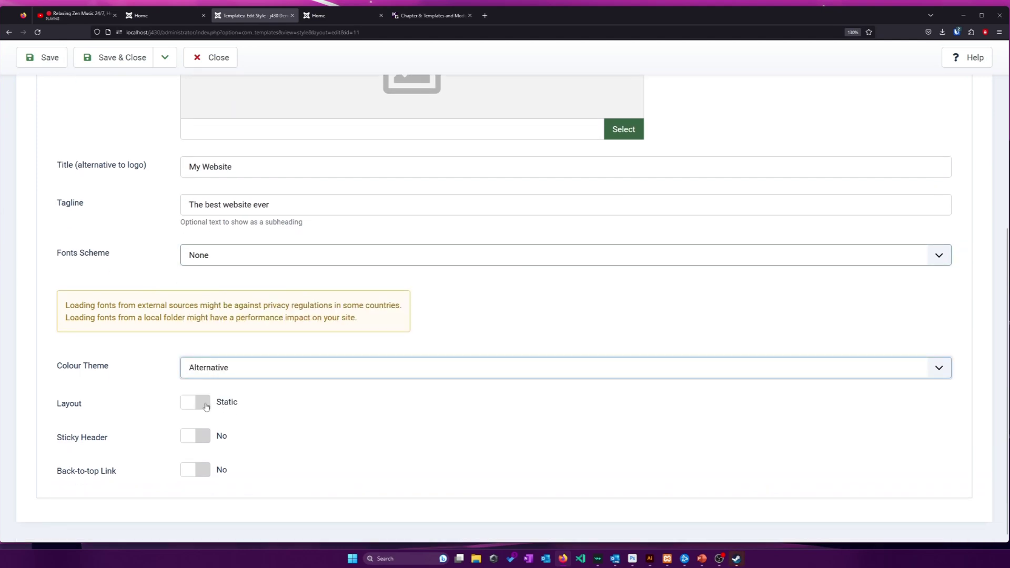
left_click(198, 404)
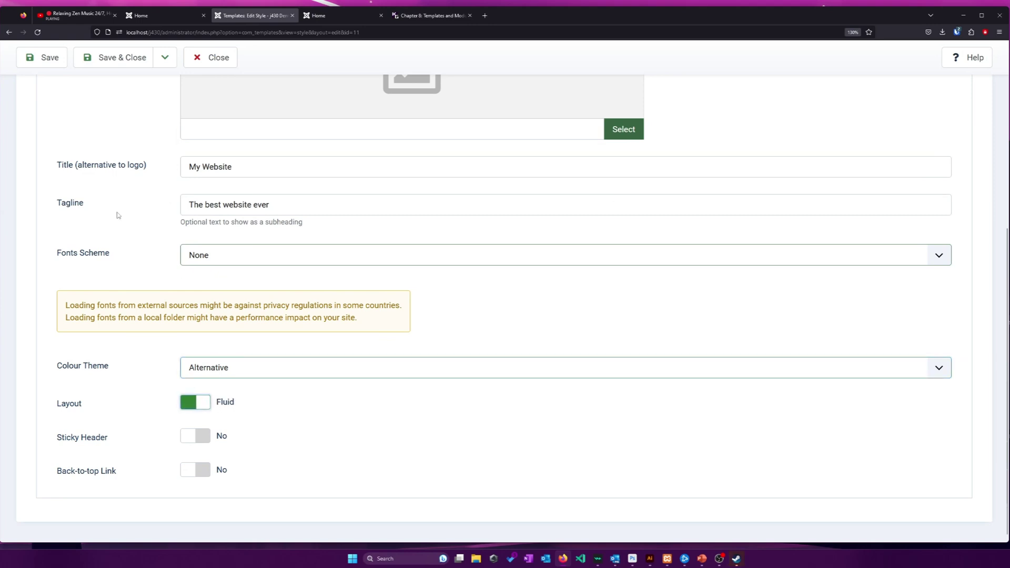
left_click(26, 62)
Step: Check the Alternative theme and Fluid layout on the live homepage, then review the Advanced settings
left_click(162, 16)
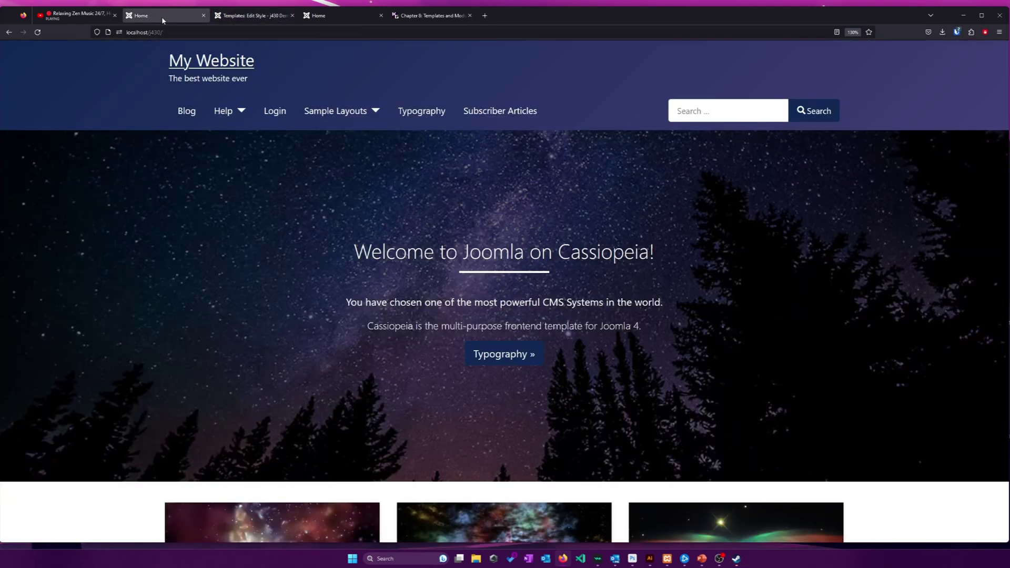
scroll(345, 189, "down", 2)
scroll(347, 194, "up", 2)
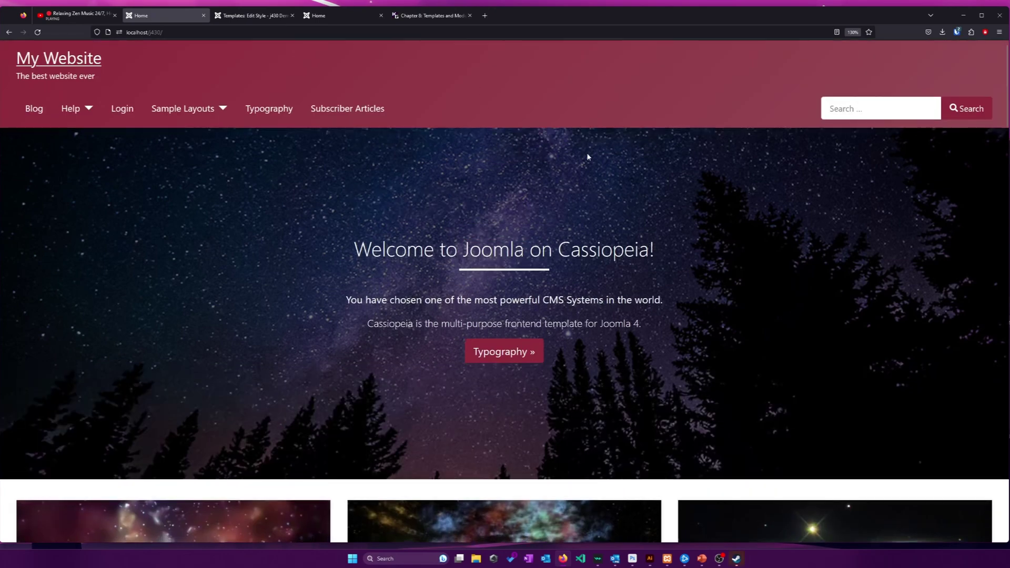
scroll(586, 152, "down", 10)
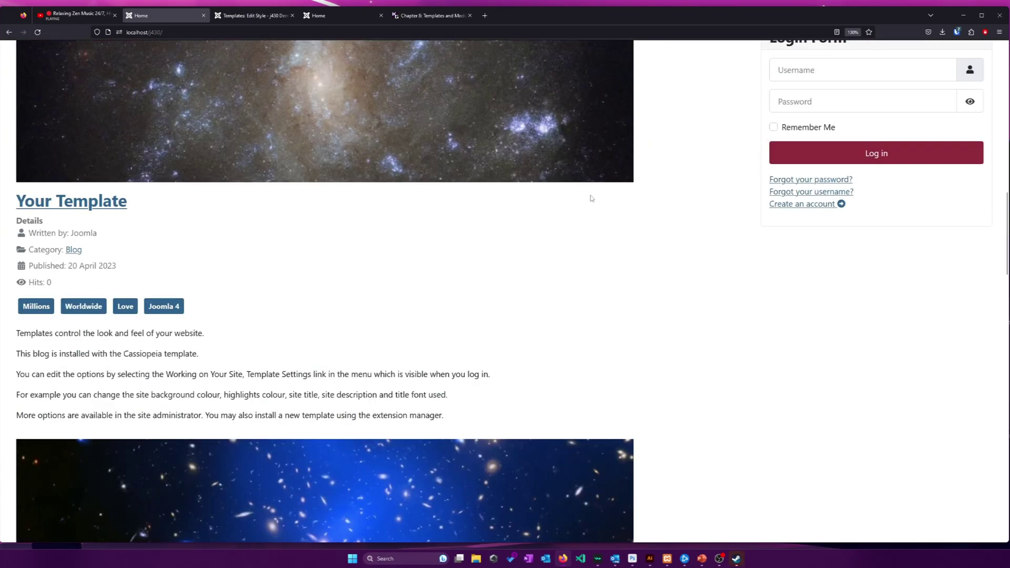
scroll(588, 174, "up", 10)
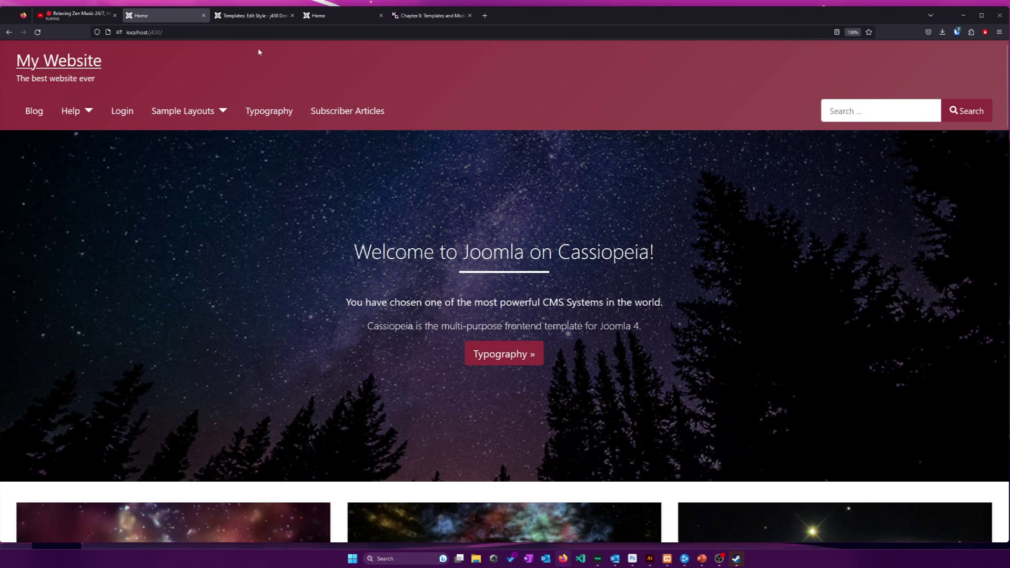
left_click(253, 16)
scroll(290, 152, "down", 5)
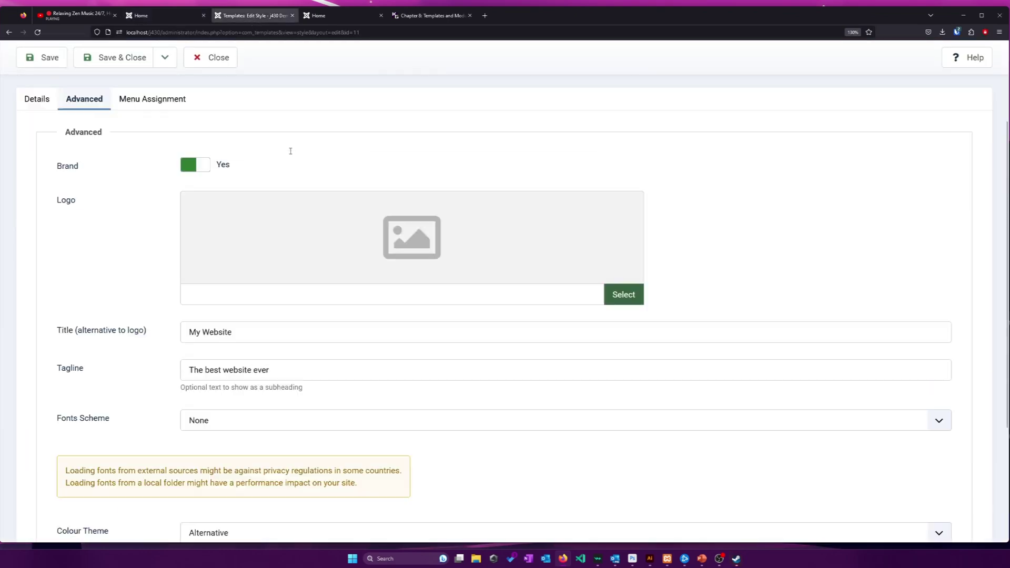
scroll(290, 151, "up", 5)
scroll(226, 164, "down", 5)
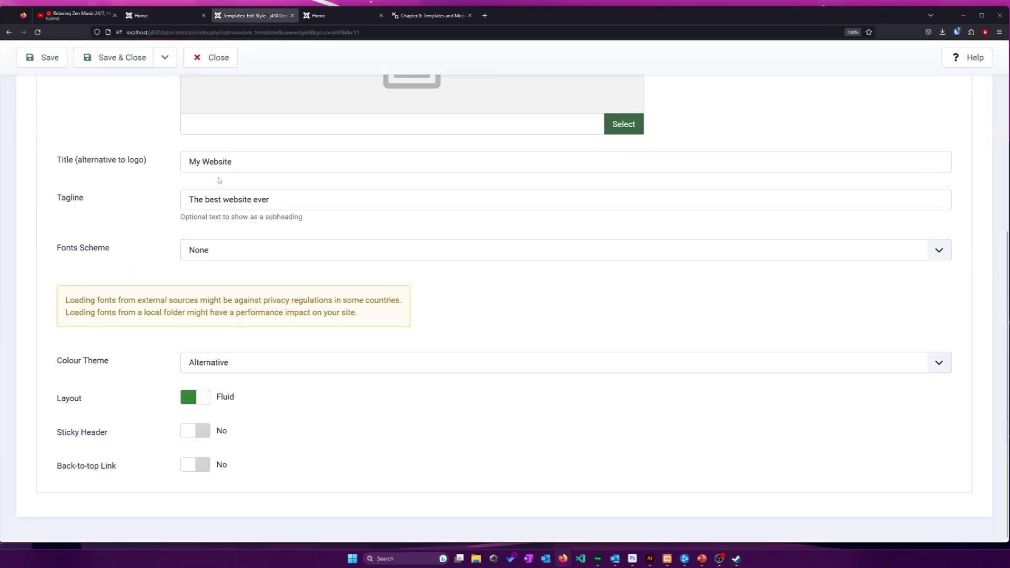
Step: Close the style editor and go to Content > Site Modules
left_click(209, 58)
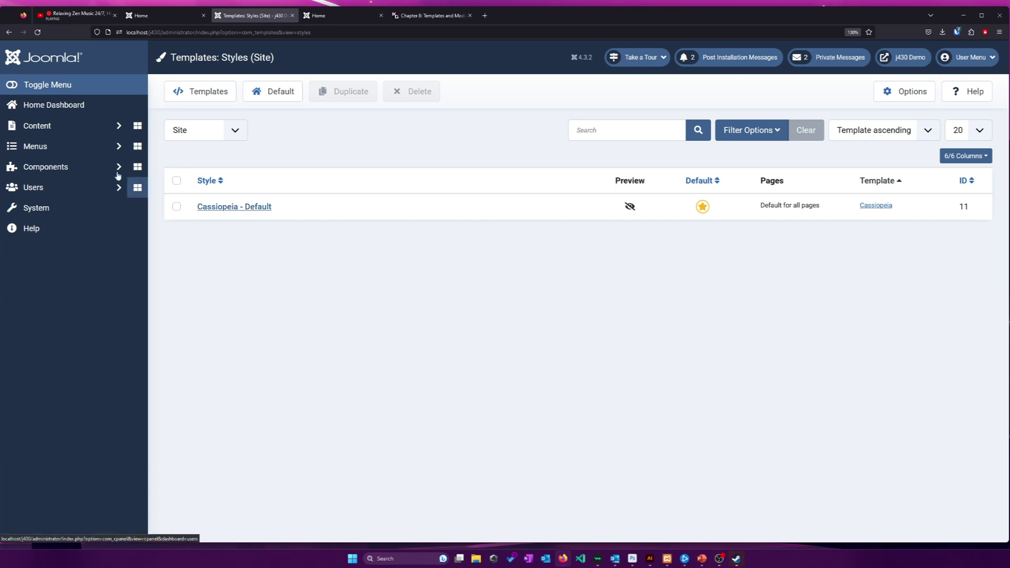
left_click(58, 126)
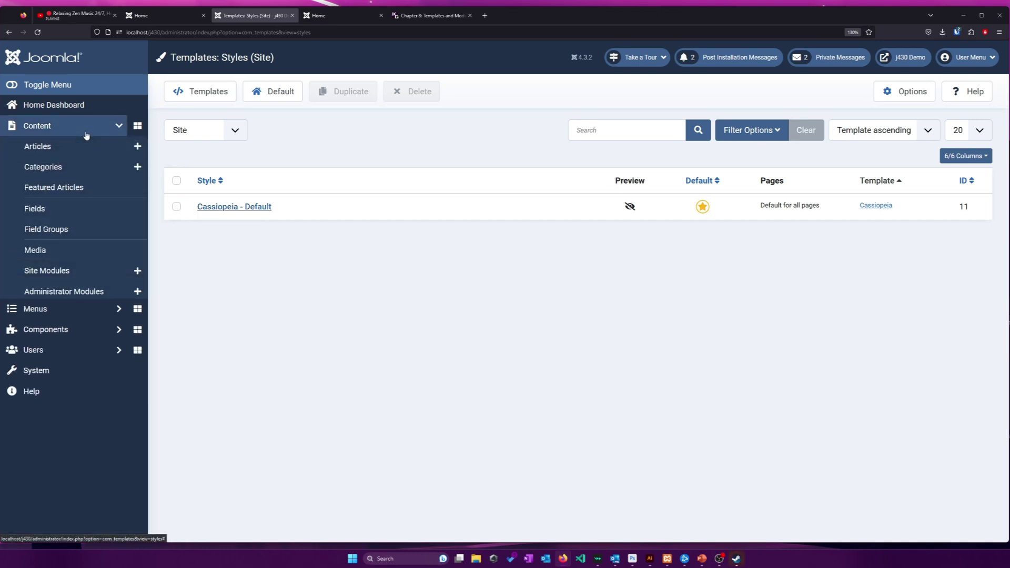
left_click(83, 270)
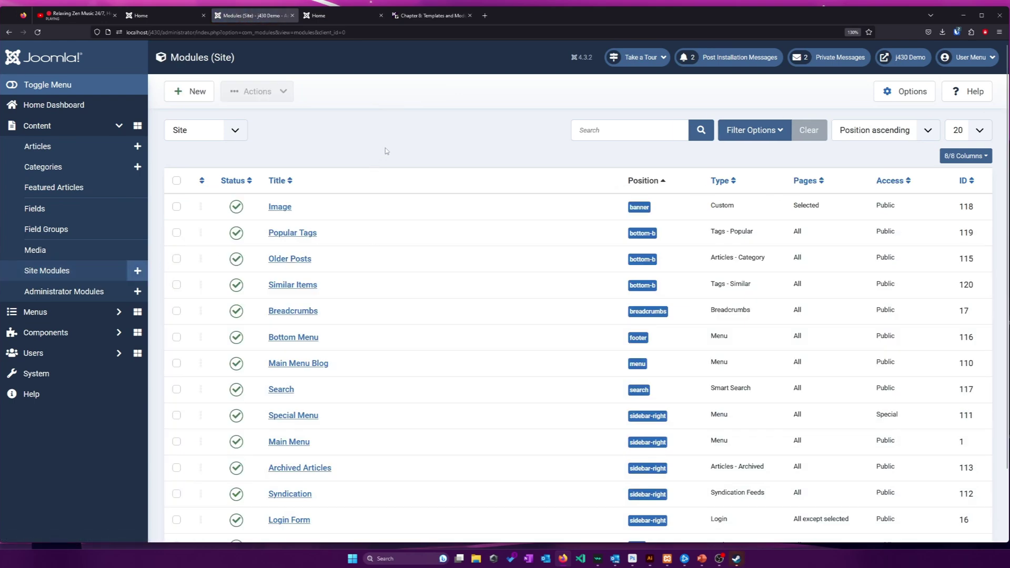
scroll(387, 151, "down", 2)
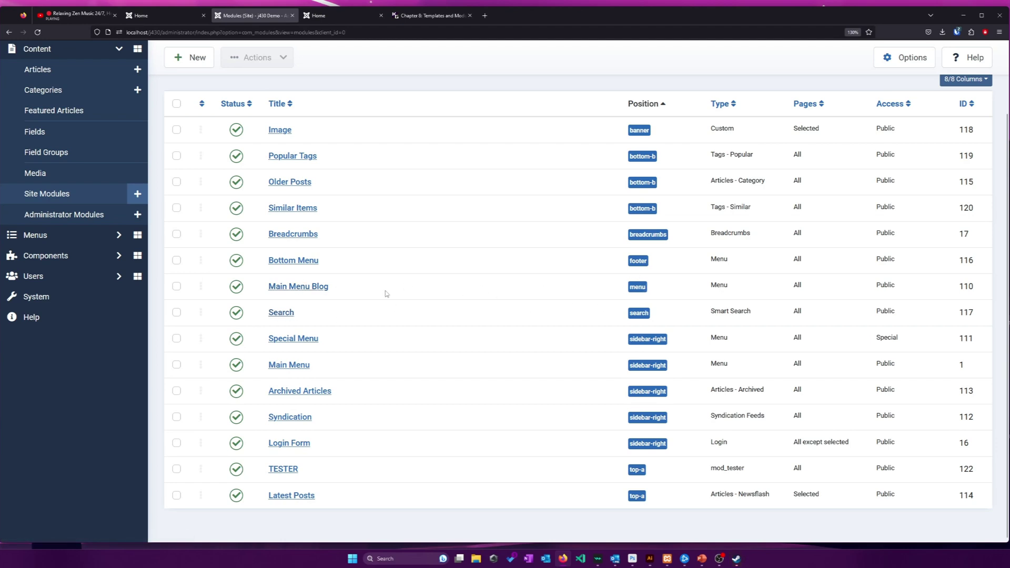
Step: Tick the Main Menu Blog and Bottom Menu modules and compare them with the live homepage
left_click(631, 288)
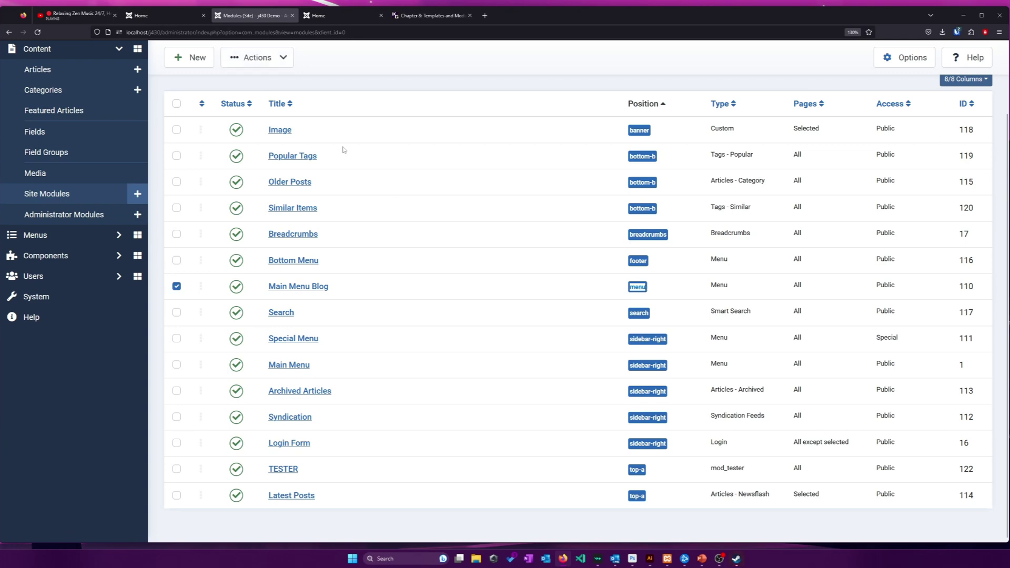
left_click(327, 18)
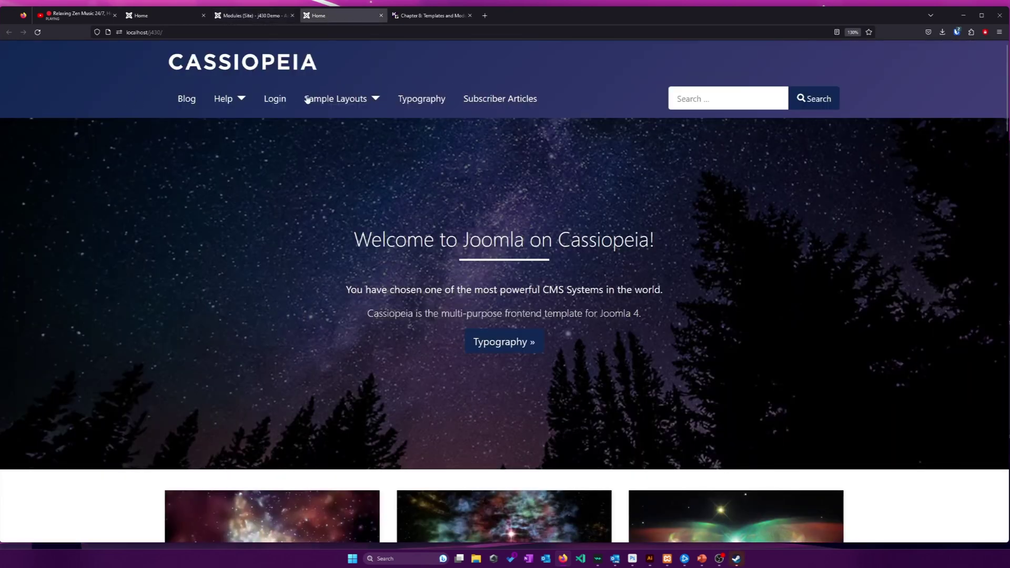
scroll(321, 121, "down", 10)
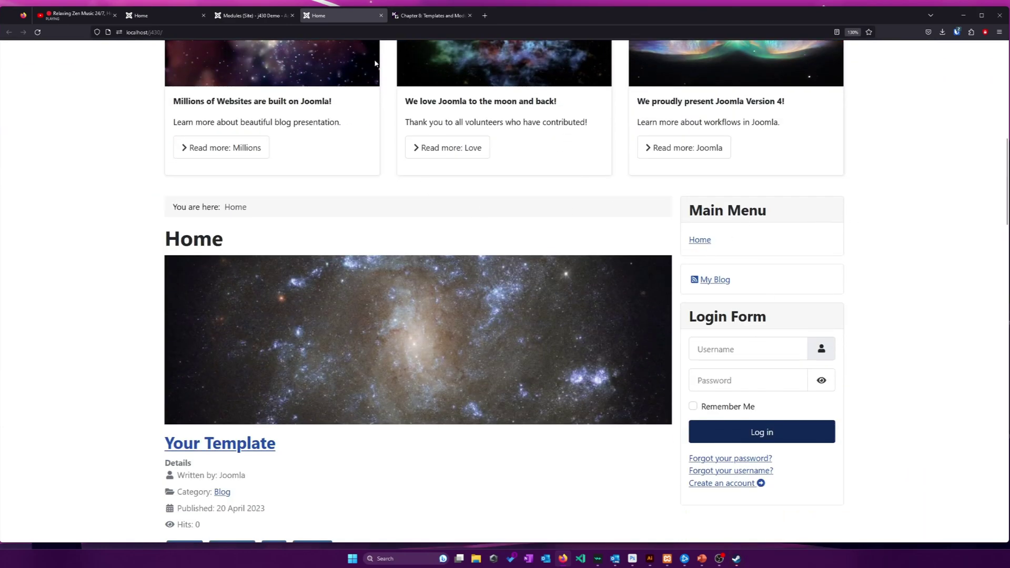
left_click(251, 15)
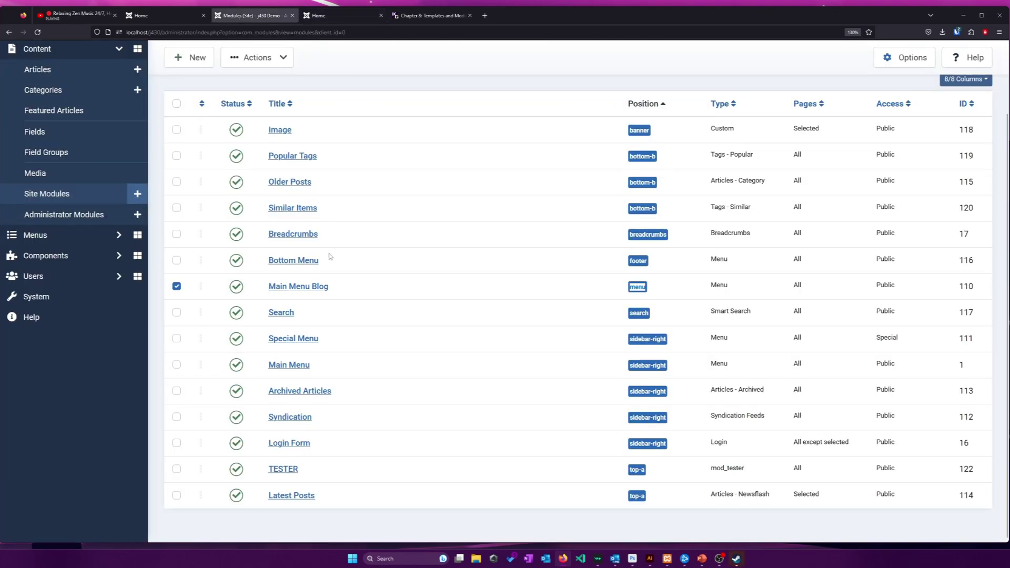
left_click(351, 262)
left_click_drag(325, 368, 265, 369)
left_click(626, 367)
left_click(353, 16)
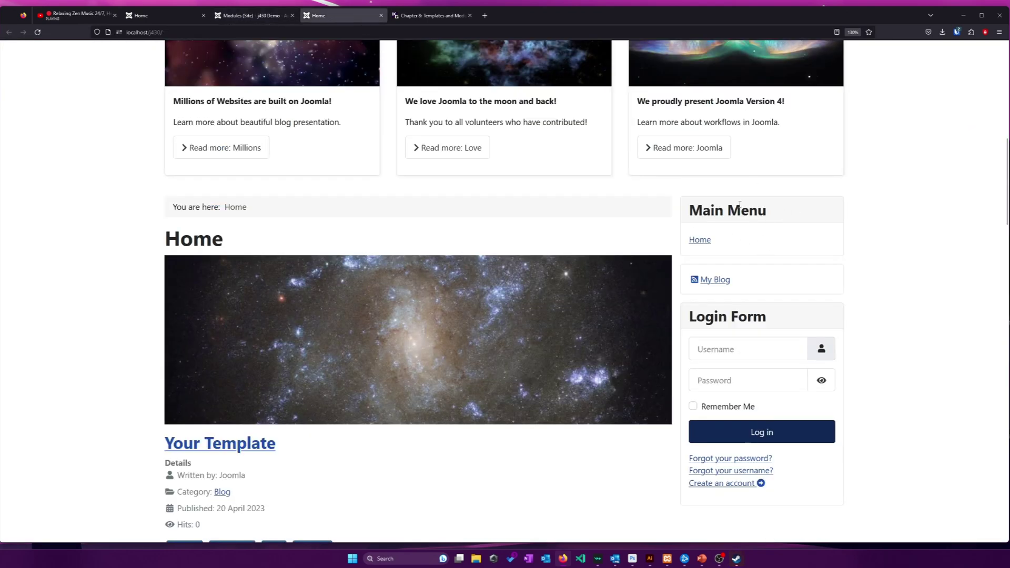
scroll(820, 316, "down", 6)
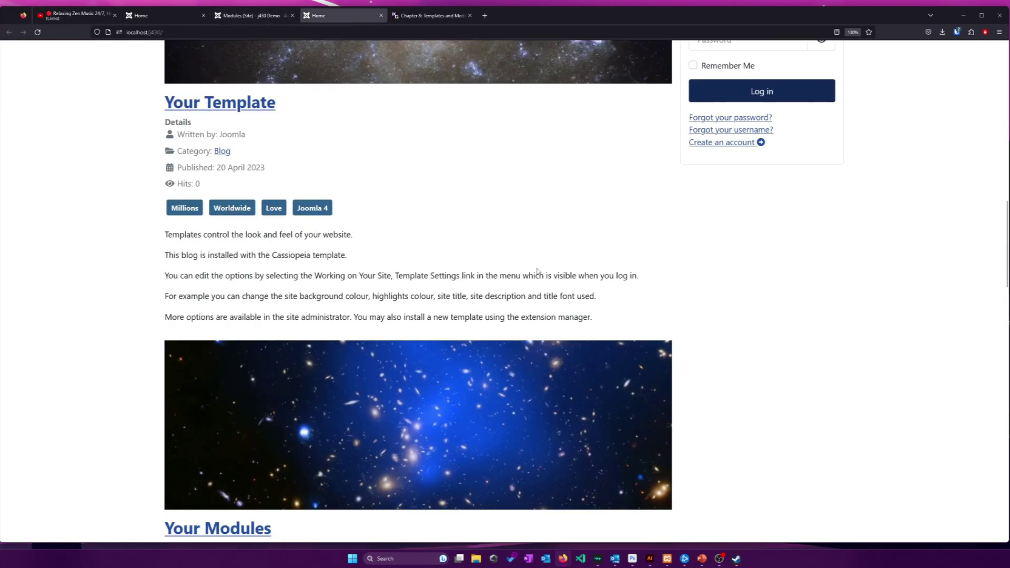
left_click(431, 16)
Step: Enlarge the Cassiopeia Module Positions diagram, then close it and view the section
scroll(456, 219, "down", 4)
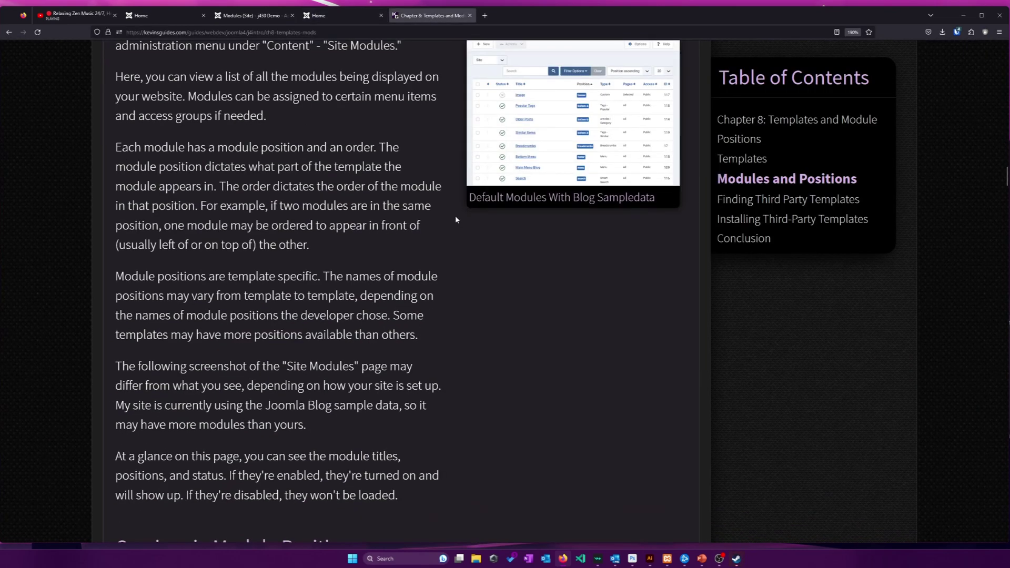
scroll(456, 220, "down", 10)
left_click(471, 235)
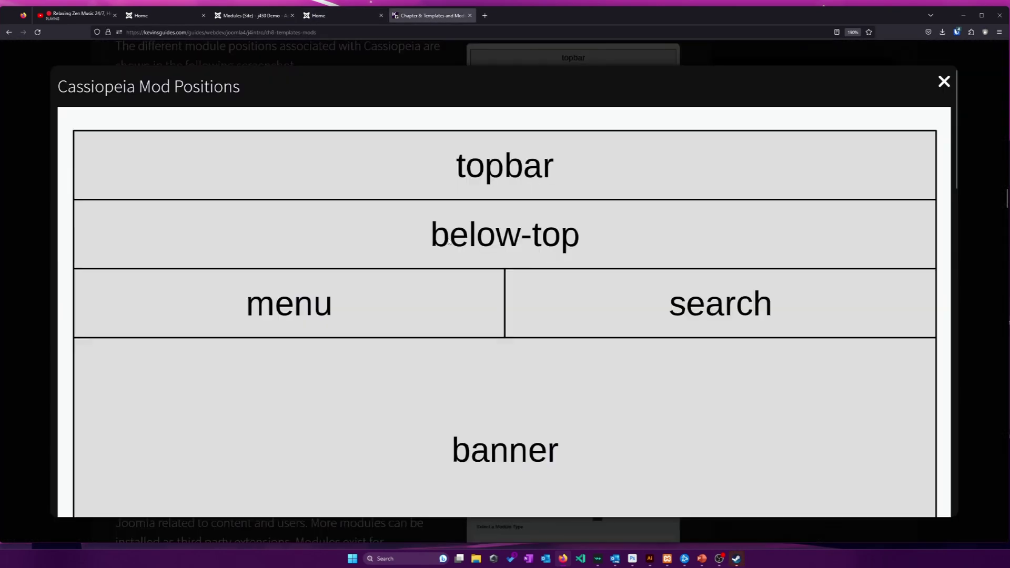
left_click(944, 81)
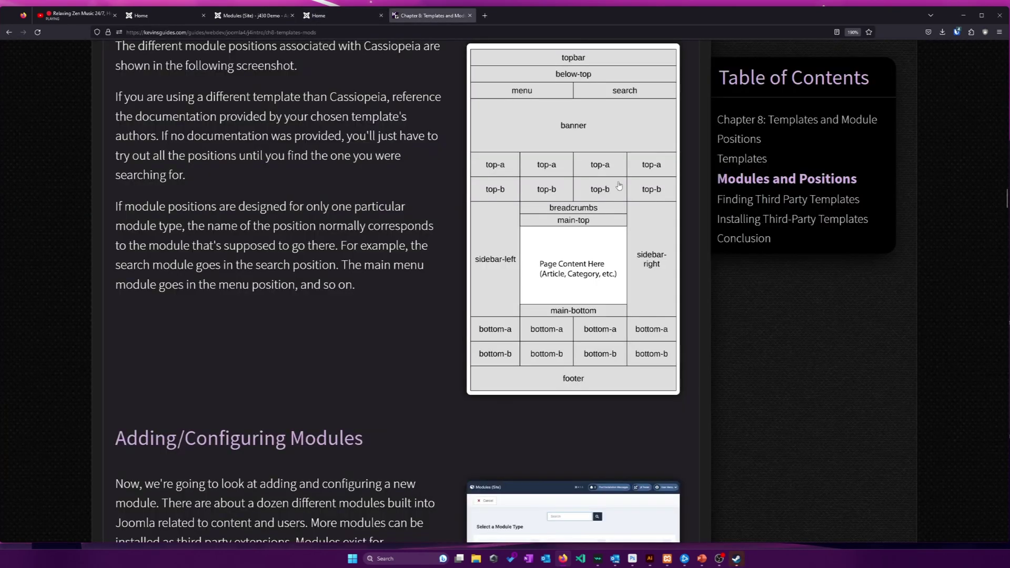
scroll(619, 185, "up", 1)
scroll(619, 185, "up", 1)
scroll(619, 185, "down", 2)
scroll(605, 169, "up", 2)
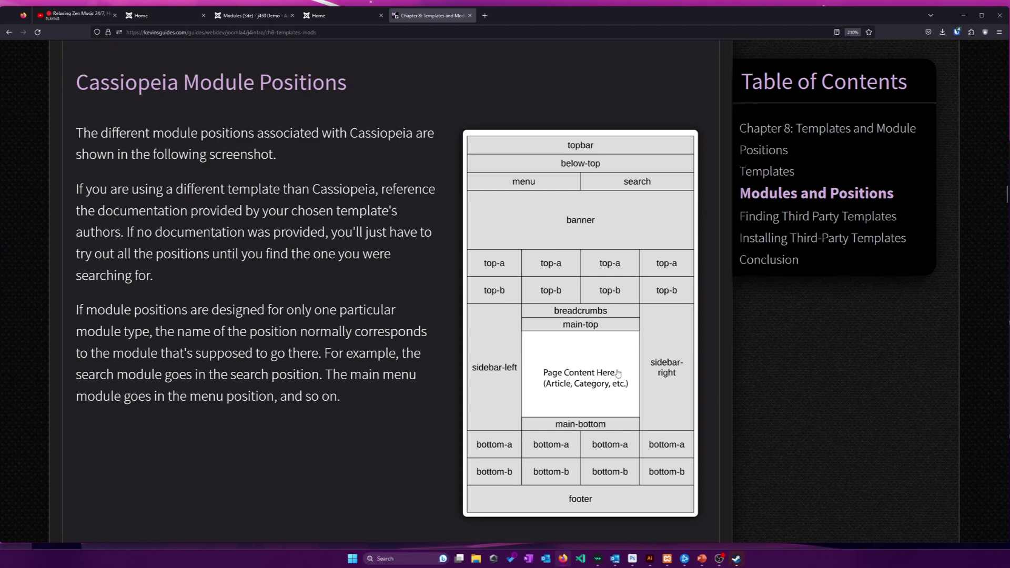
Step: Untick the Bottom Menu and Main Menu Blog modules in the Site Modules list
left_click(320, 18)
left_click(263, 18)
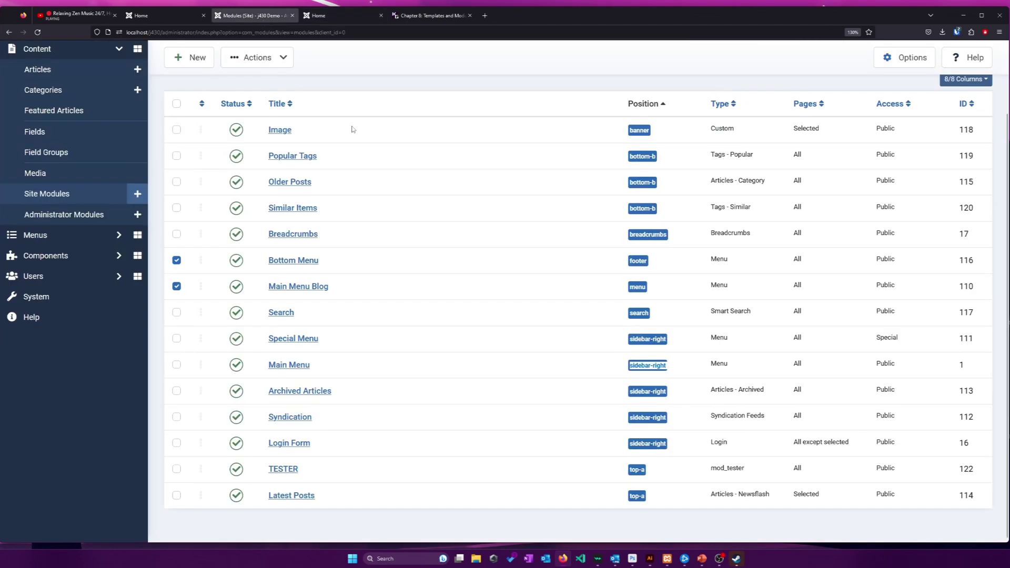
left_click(177, 260)
left_click(177, 286)
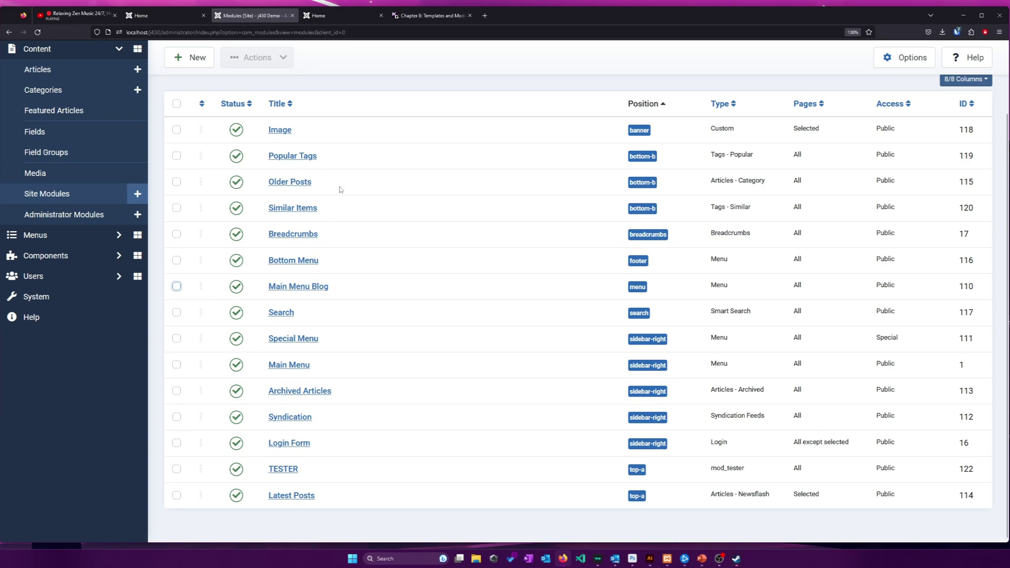
scroll(350, 179, "up", 2)
scroll(526, 210, "down", 2)
Step: Tick Main Menu and review the sidebar-right modules: Special Menu, Main Menu, Archived Articles, Syndication
left_click_drag(328, 346, 270, 340)
left_click_drag(314, 365, 267, 365)
left_click_drag(354, 393, 316, 391)
scroll(361, 384, "up", 3)
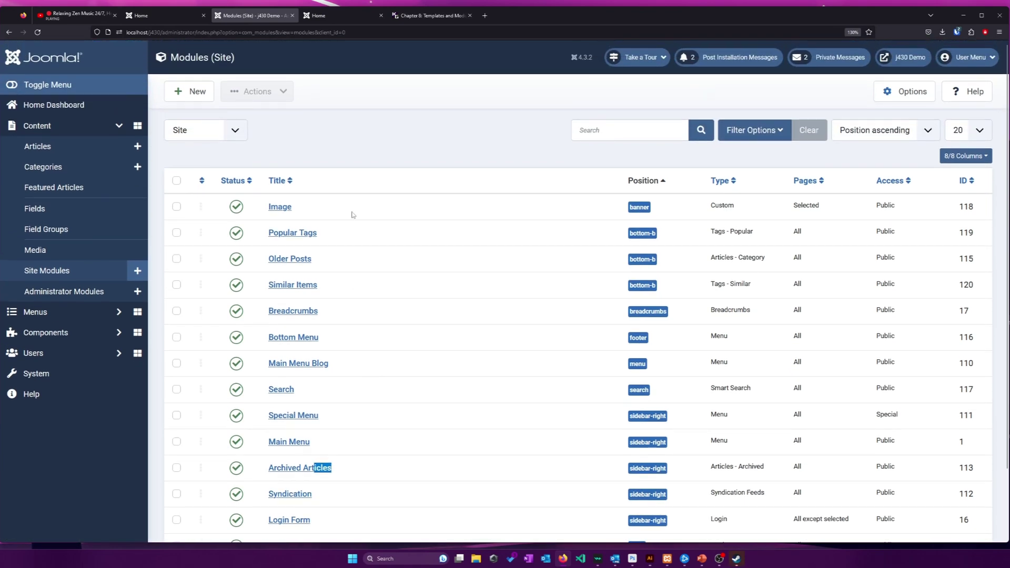
scroll(621, 177, "down", 2)
scroll(736, 163, "up", 2)
scroll(678, 183, "down", 2)
left_click(316, 386)
left_click_drag(316, 387, 268, 386)
left_click_drag(354, 415, 271, 411)
left_click_drag(316, 437, 282, 437)
Step: Compare with the homepage sidebar, locating the Login Form heading
left_click(326, 18)
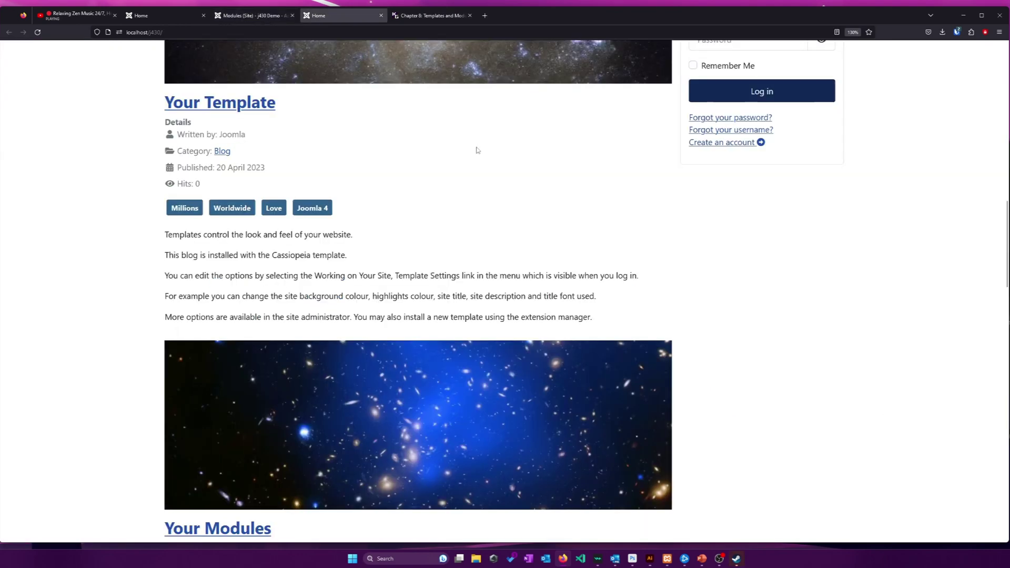
scroll(475, 146, "up", 5)
scroll(749, 210, "up", 1)
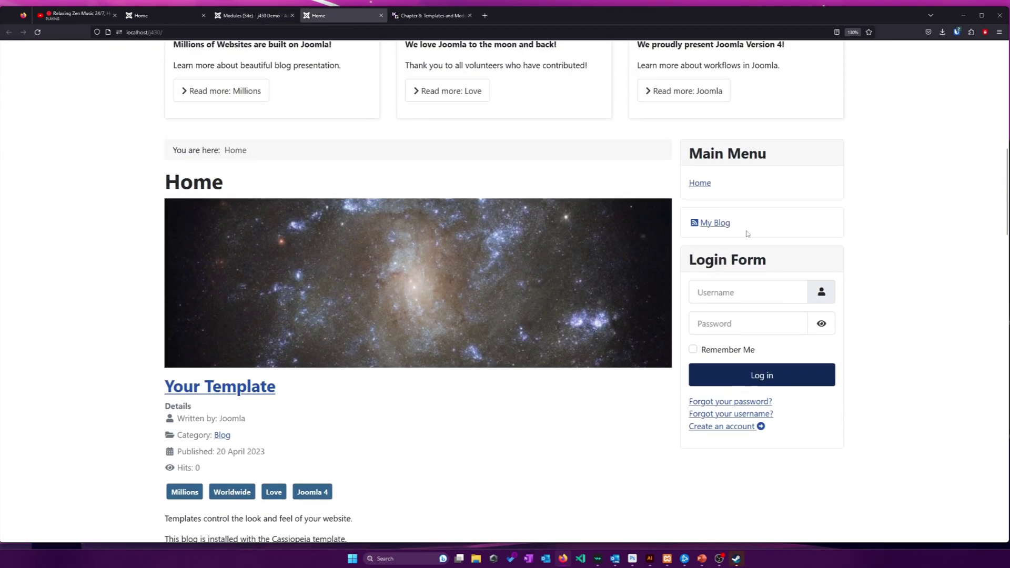
left_click_drag(786, 263, 672, 257)
left_click(750, 264)
left_click(685, 172)
Step: Find the Login Form module in the list, ticking and unticking it
left_click(249, 16)
scroll(347, 437, "down", 1)
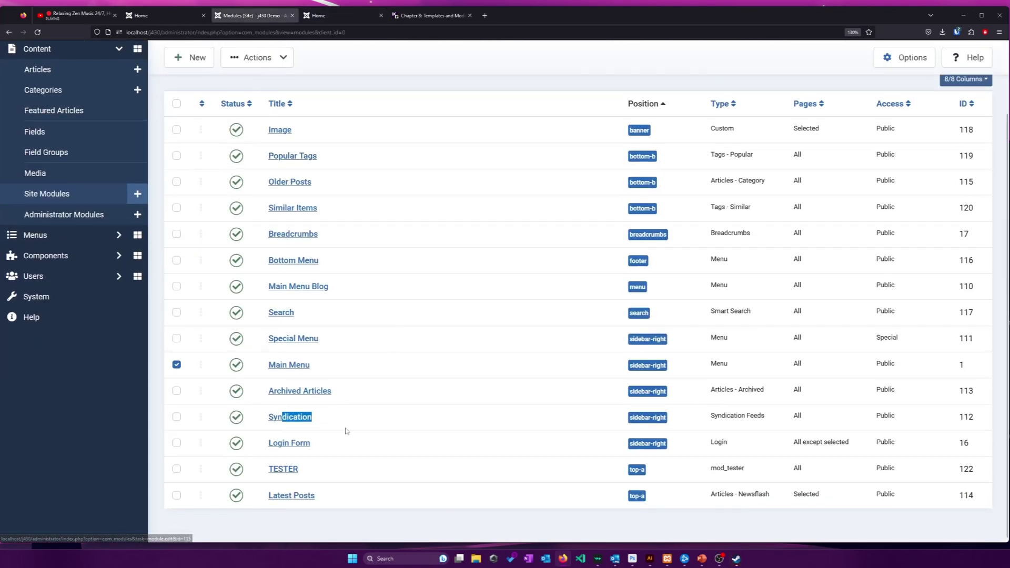
left_click_drag(337, 441, 271, 440)
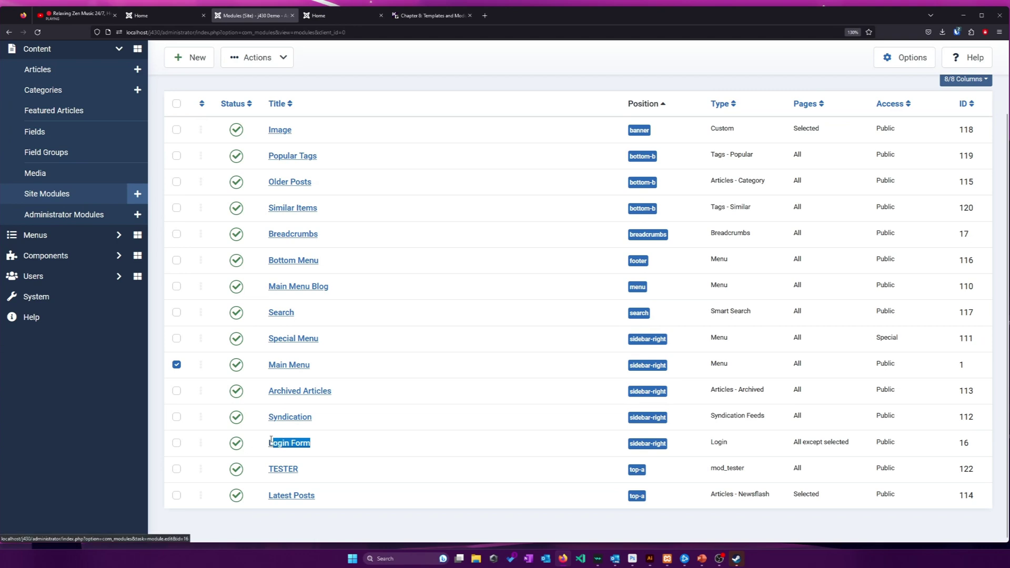
left_click(597, 440)
left_click(649, 442)
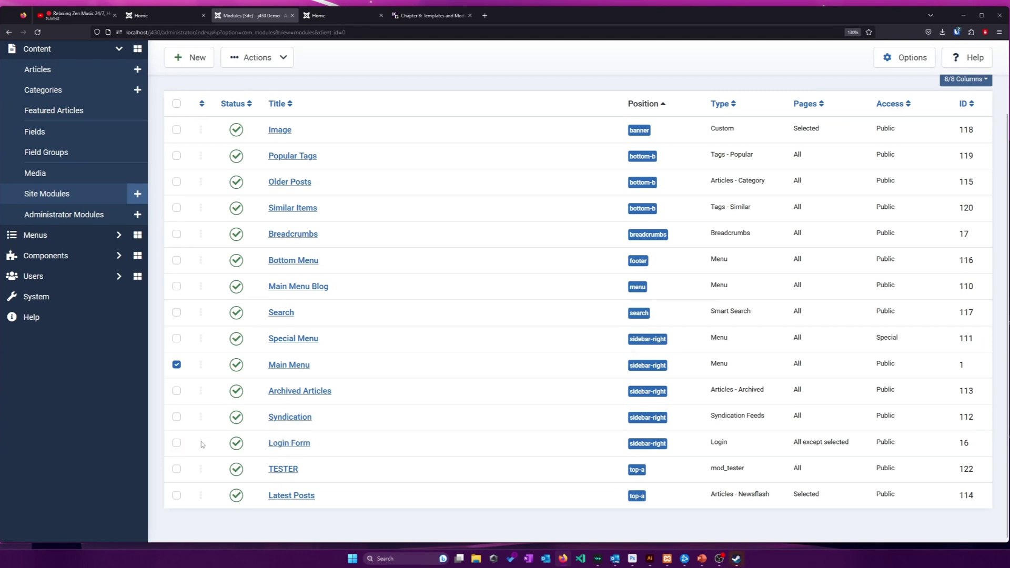
Step: Filter the Site Modules list to the sidebar-right position
left_click(177, 365)
scroll(494, 292, "up", 3)
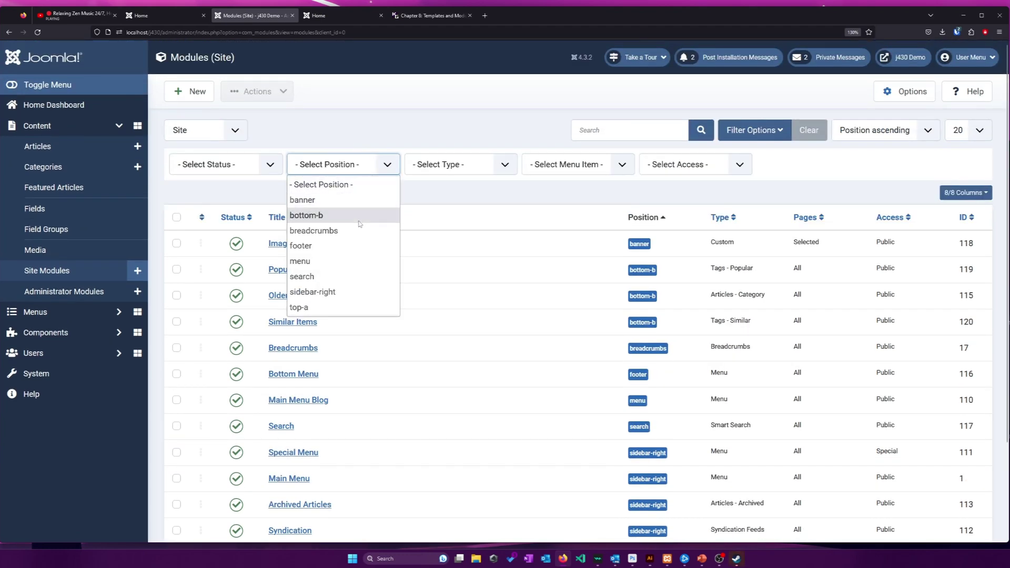
left_click(358, 292)
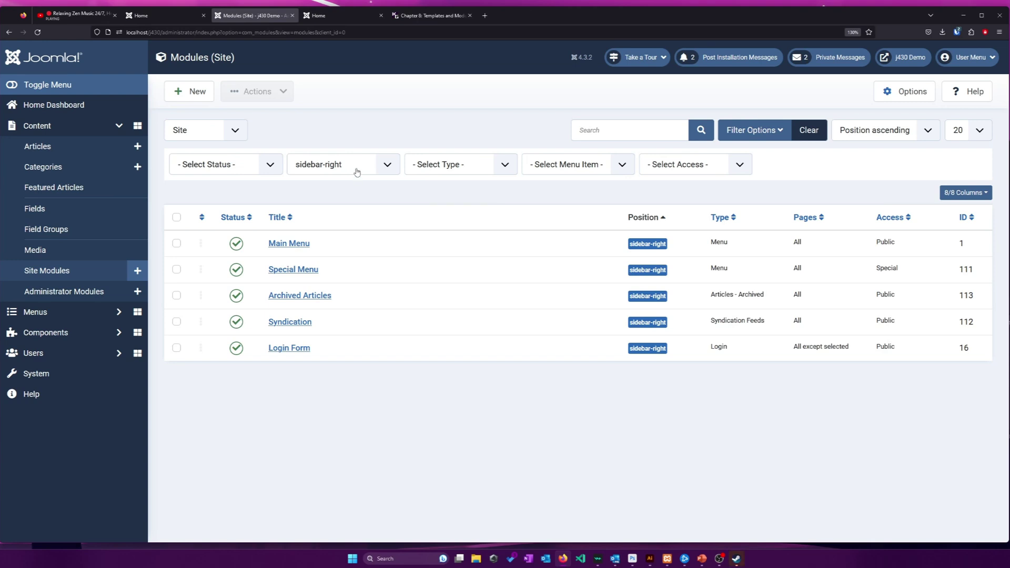
Step: Sort by Ordering ascending and drag Login Form above Main Menu
left_click(853, 130)
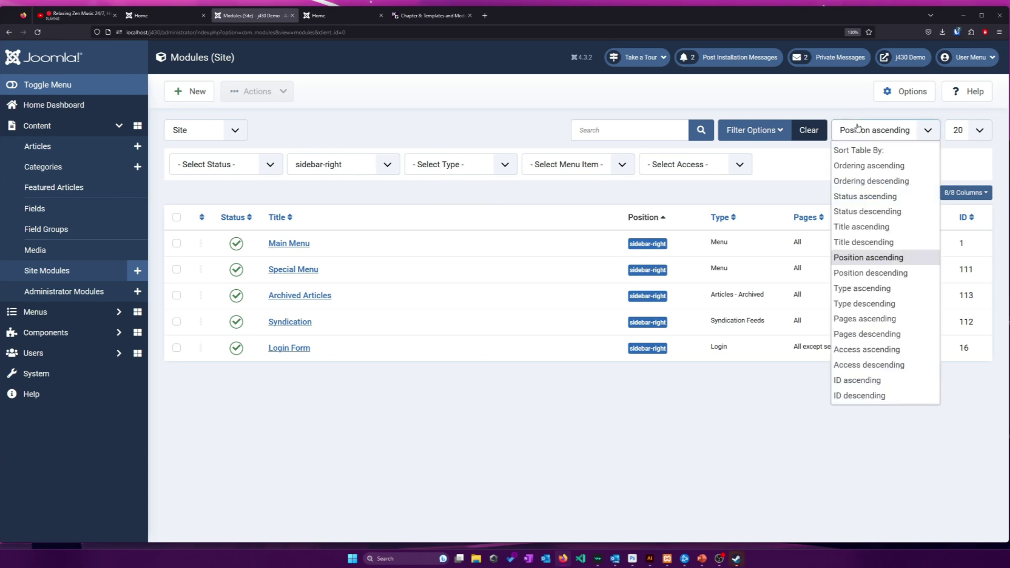
left_click(894, 166)
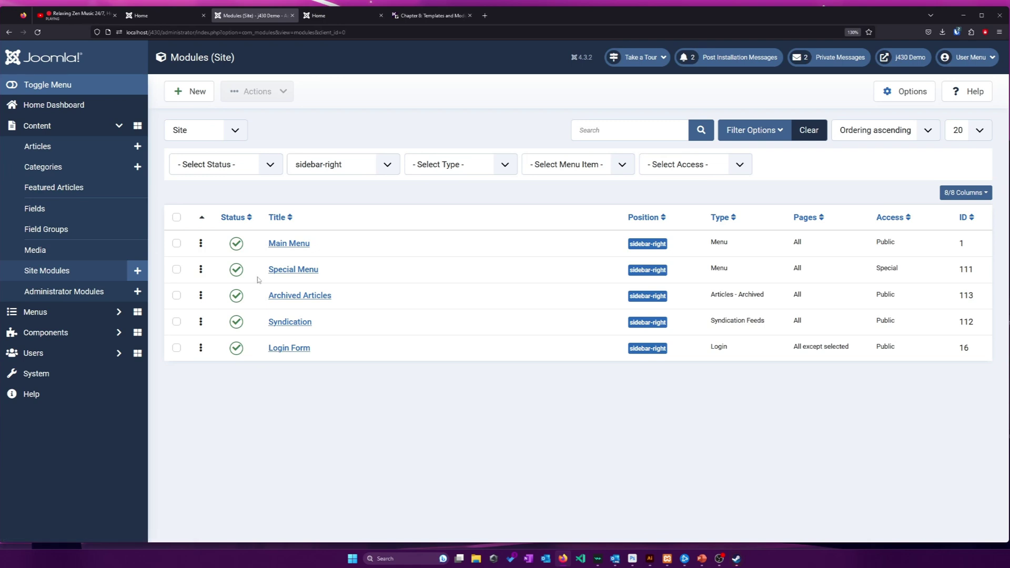
left_click_drag(200, 348, 232, 244)
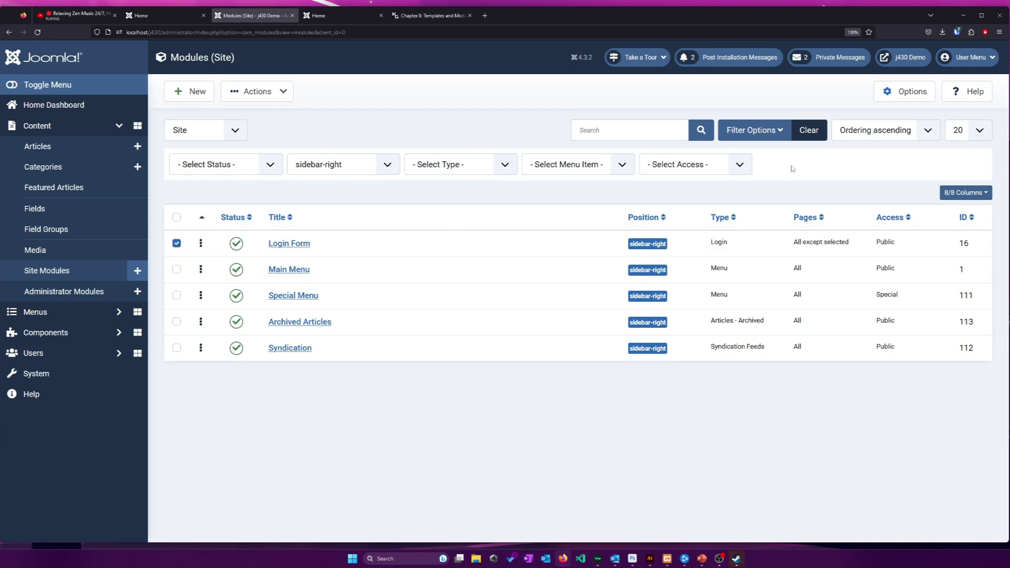
Step: Reload the live homepage to confirm Login Form now sits above Main Menu in the sidebar
left_click(161, 16)
left_click(38, 35)
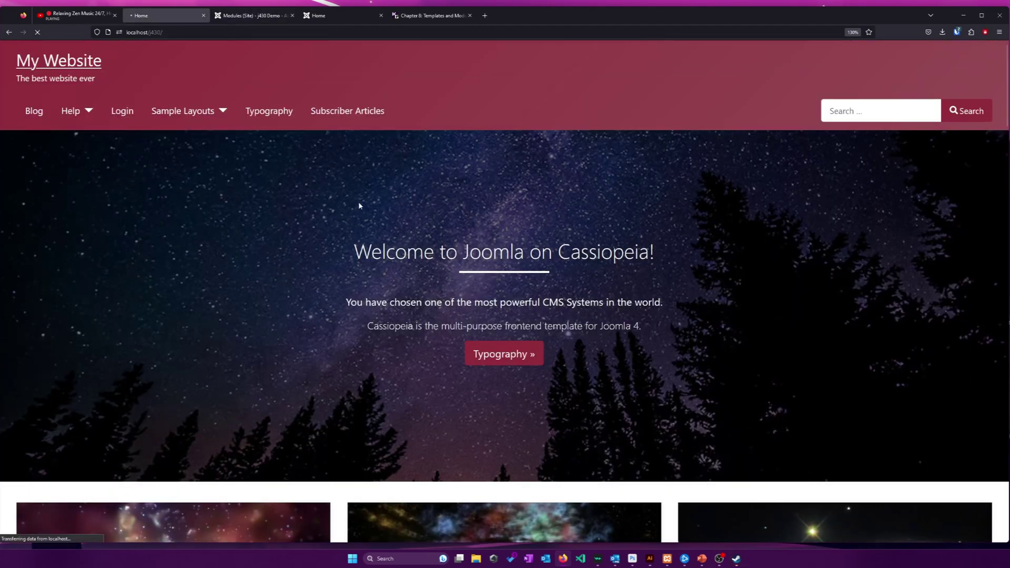
scroll(371, 205, "down", 5)
scroll(372, 209, "down", 3)
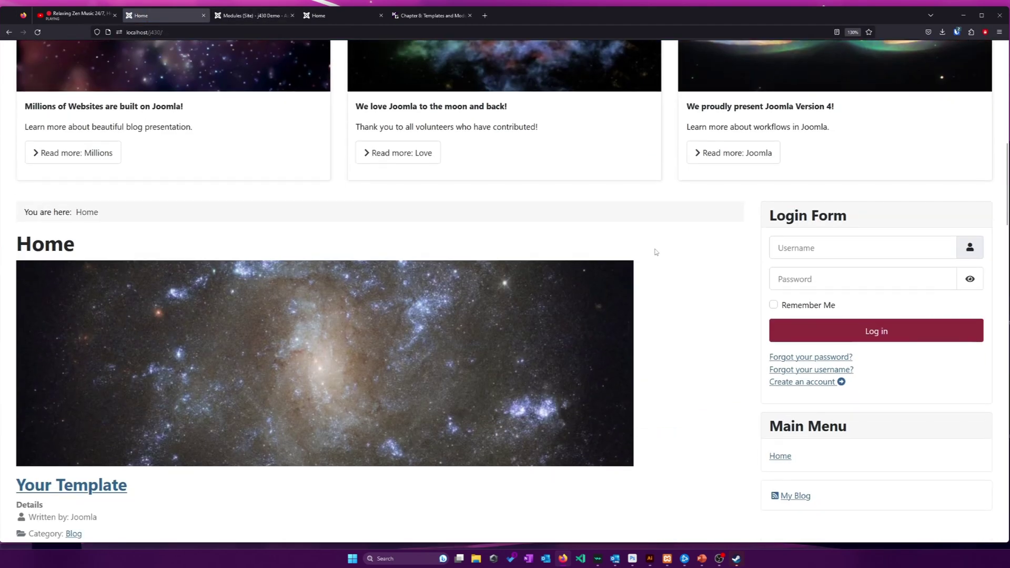
key("ctrl+shift+l")
scroll(757, 229, "down", 2)
scroll(768, 226, "up", 2)
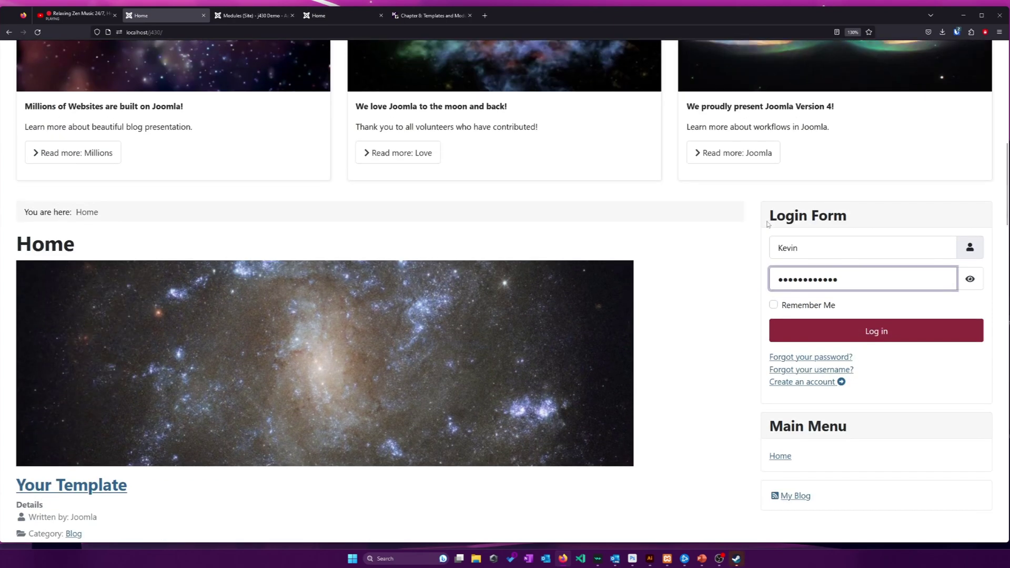
left_click(249, 15)
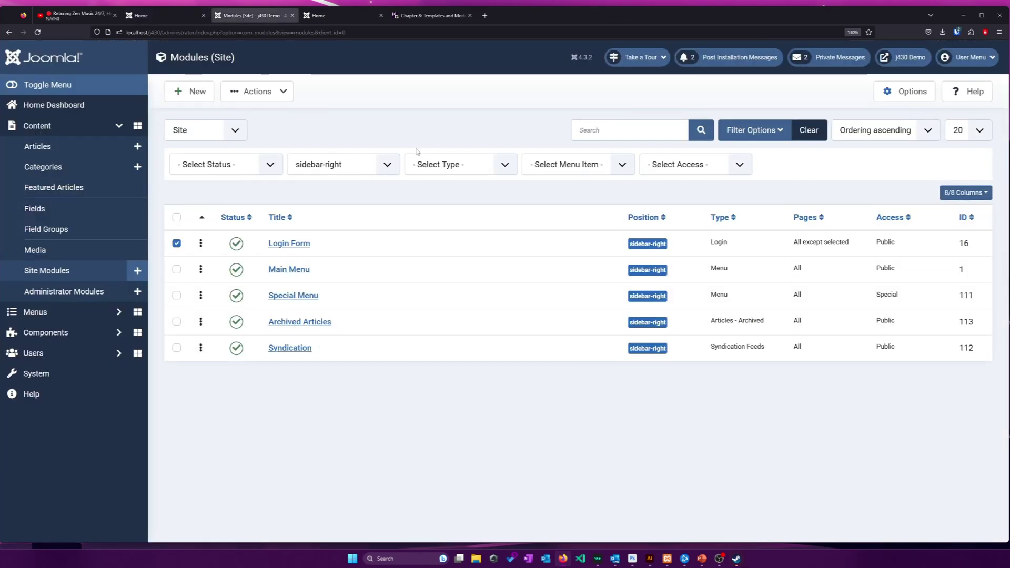
left_click(309, 243)
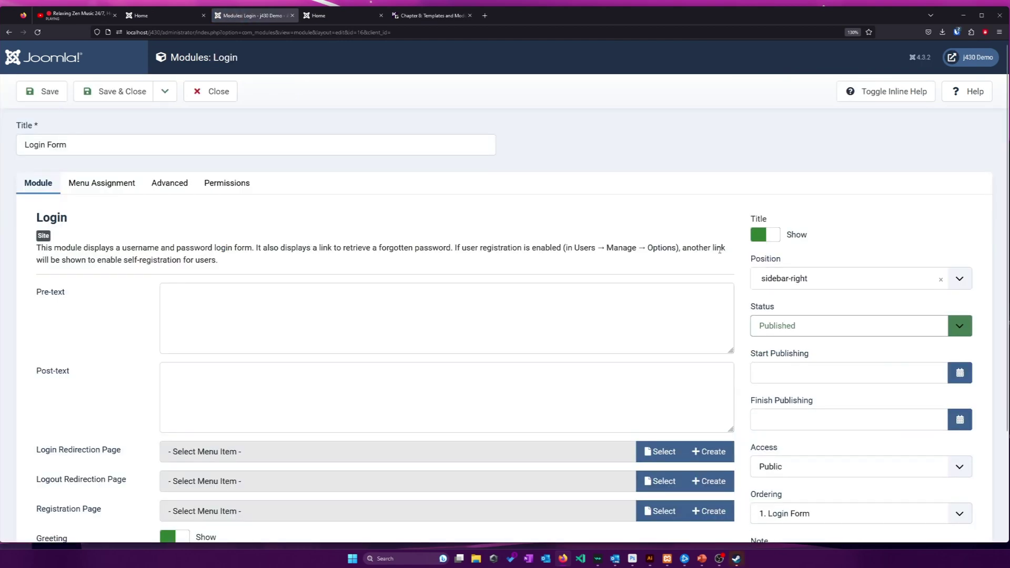
left_click(875, 277)
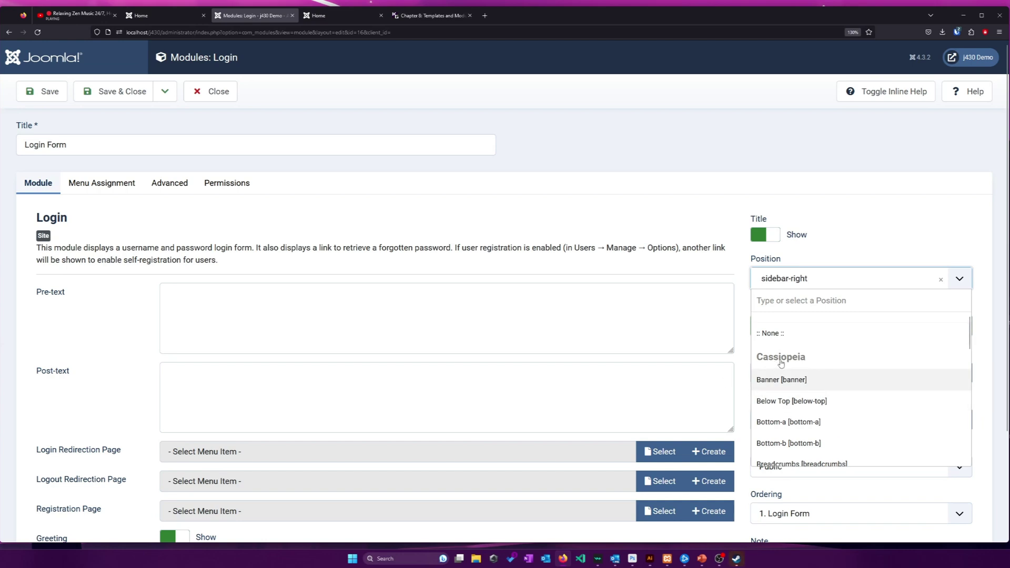
scroll(791, 363, "down", 2)
scroll(854, 366, "down", 5)
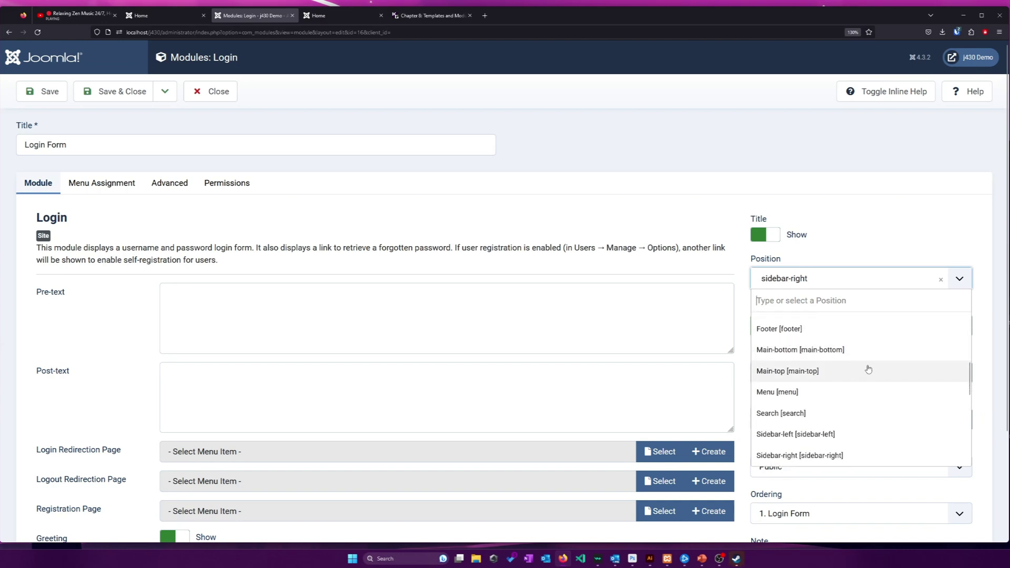
scroll(851, 366, "up", 7)
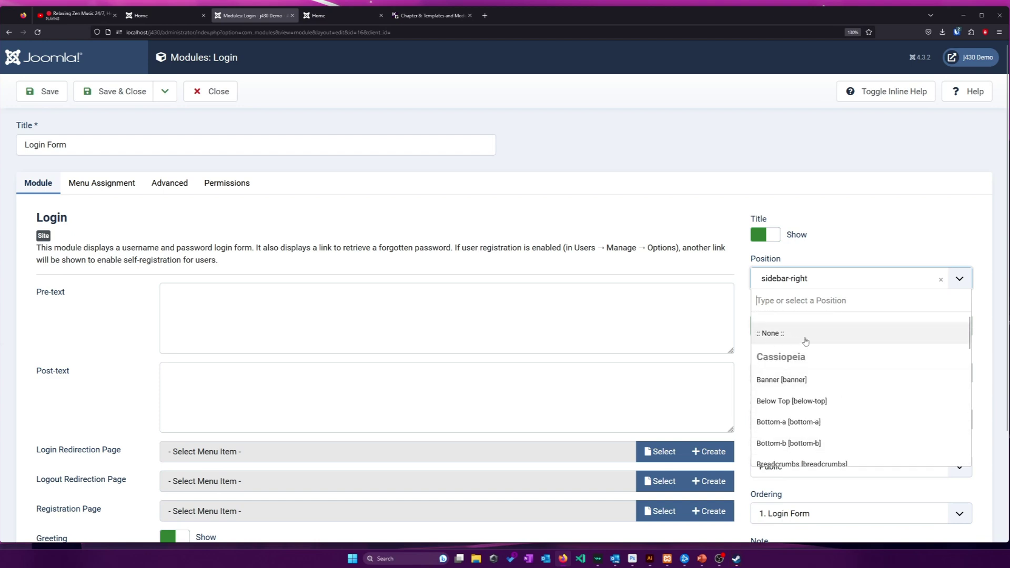
scroll(828, 362, "down", 1)
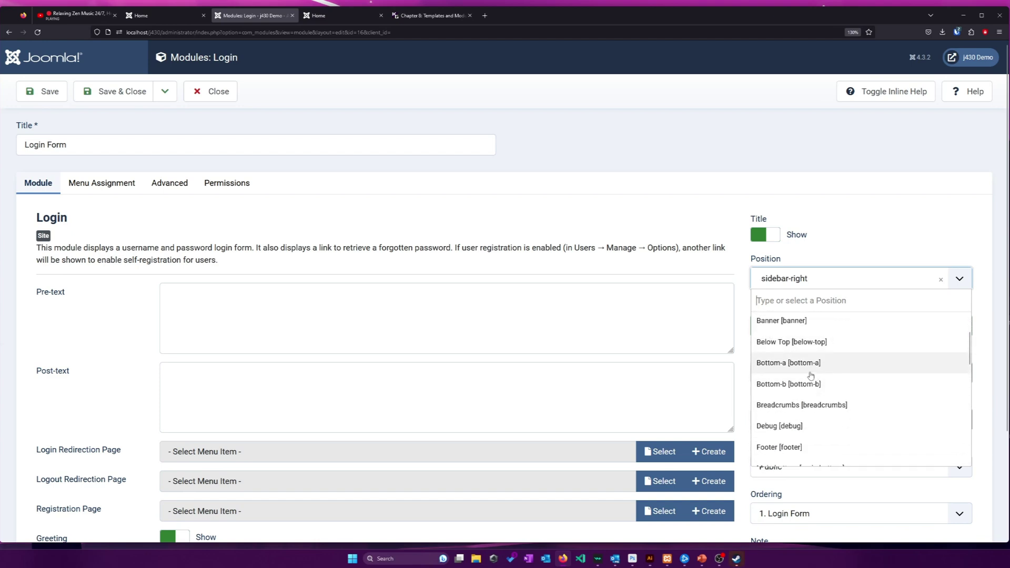
scroll(823, 360, "down", 3)
scroll(809, 347, "up", 5)
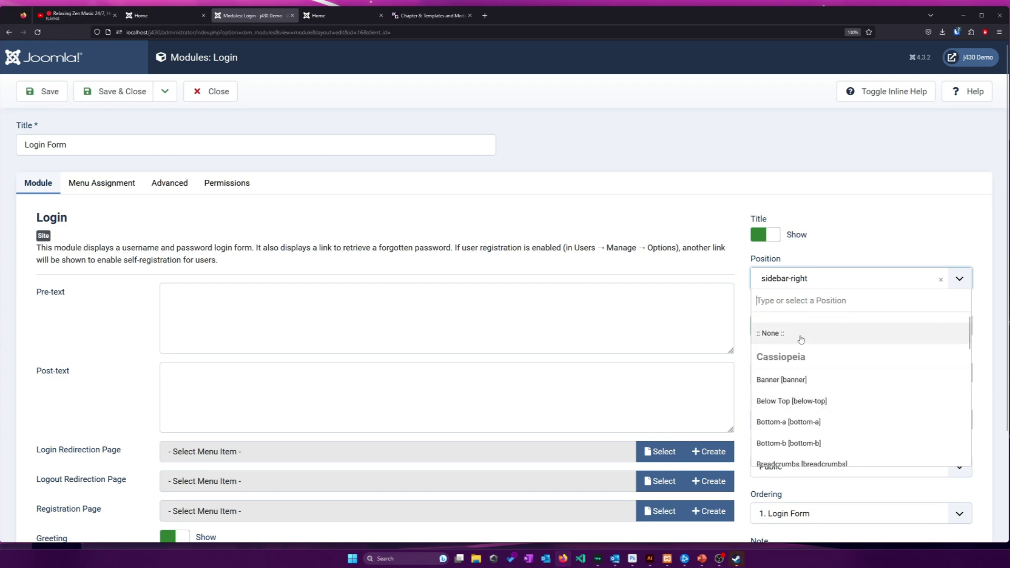
scroll(819, 383, "down", 1)
scroll(815, 383, "down", 4)
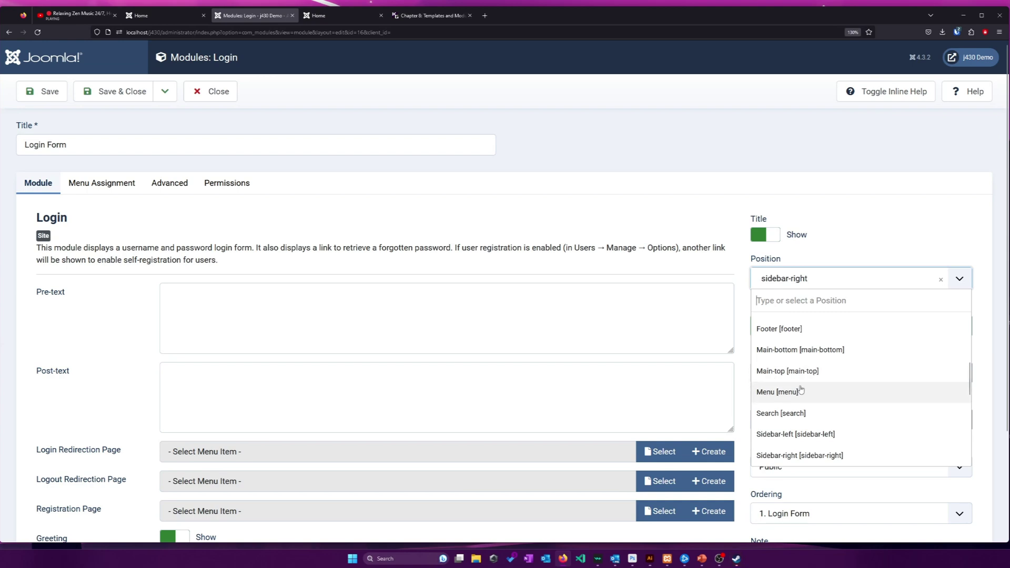
scroll(800, 391, "down", 2)
scroll(799, 390, "up", 5)
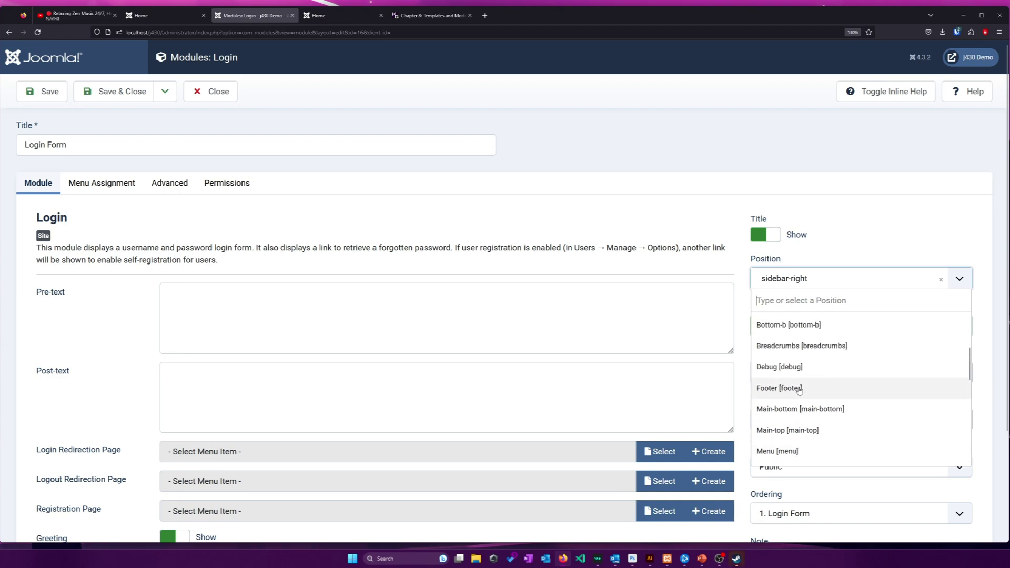
scroll(799, 390, "up", 2)
left_click(783, 289)
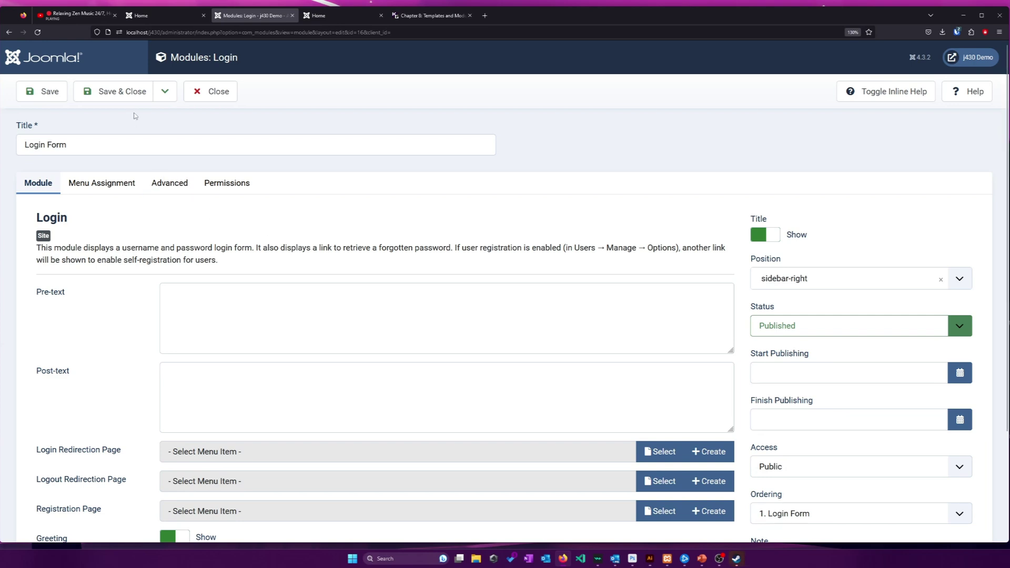
left_click(201, 92)
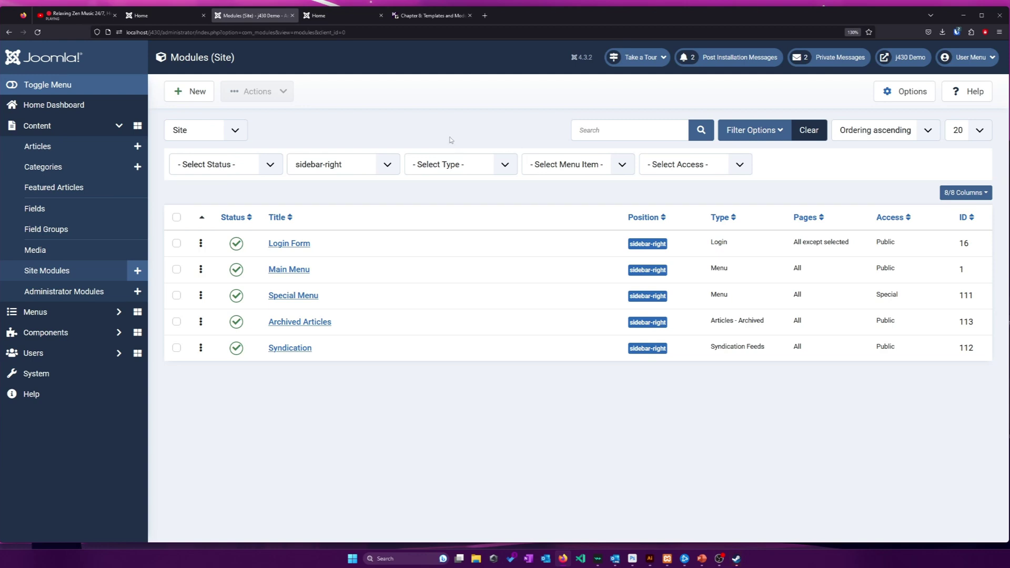
Step: Expand Menus in the admin sidebar and go to the System Dashboard
left_click(35, 312)
left_click(36, 348)
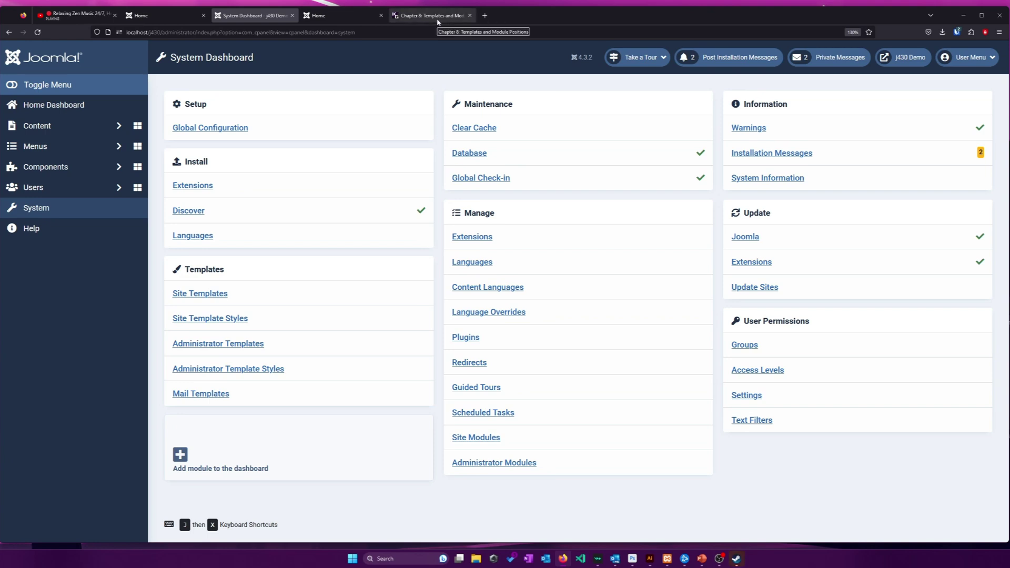
Step: On the Chapter 8 guide, jump to Installing Third-Party Templates and zoom to 180%
left_click(437, 22)
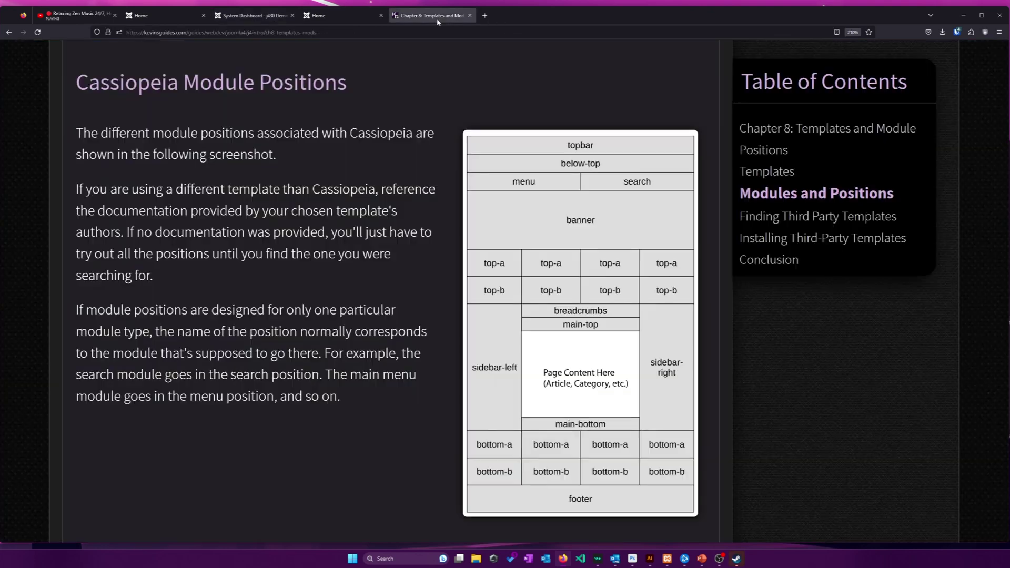
scroll(263, 182, "up", 3)
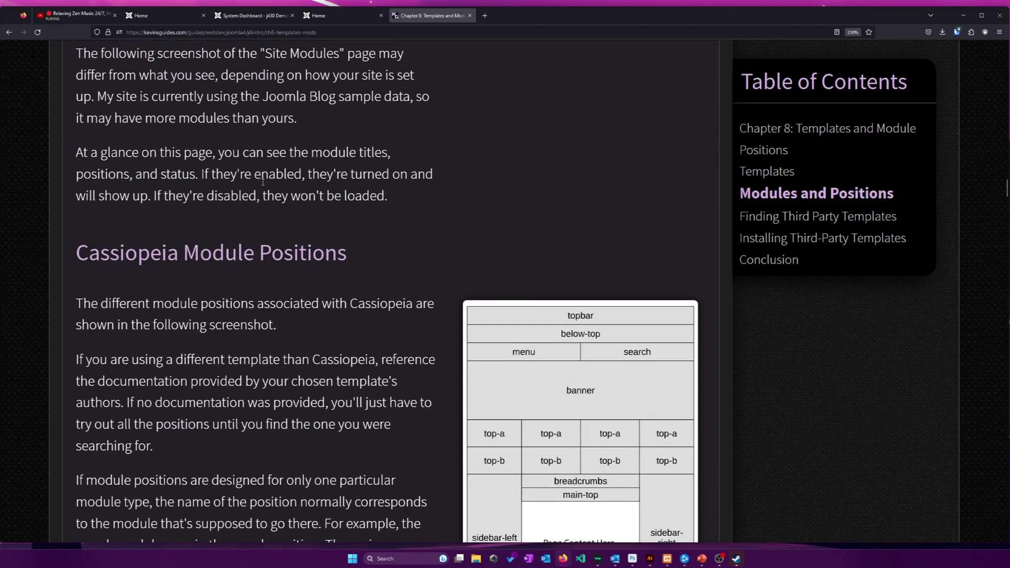
left_click(852, 239)
key("ctrl+minus")
key("ctrl+minus")
key("ctrl+minus")
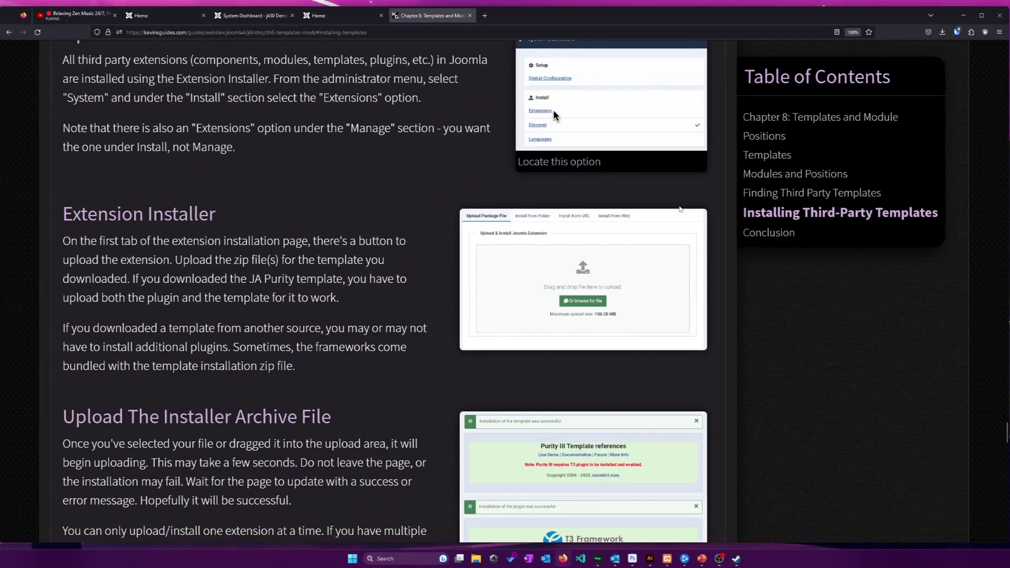
scroll(440, 236, "up", 3)
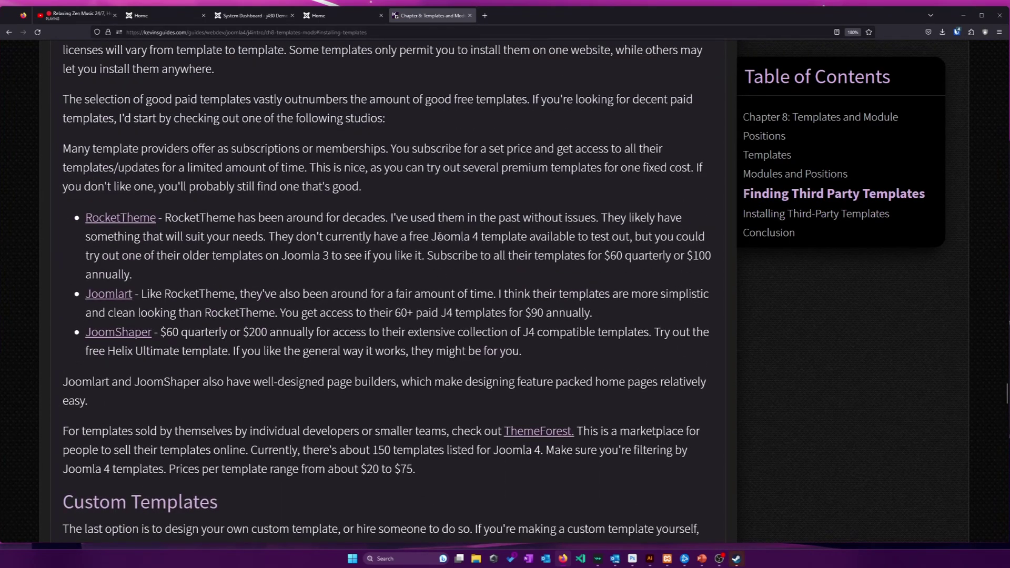
scroll(440, 236, "up", 15)
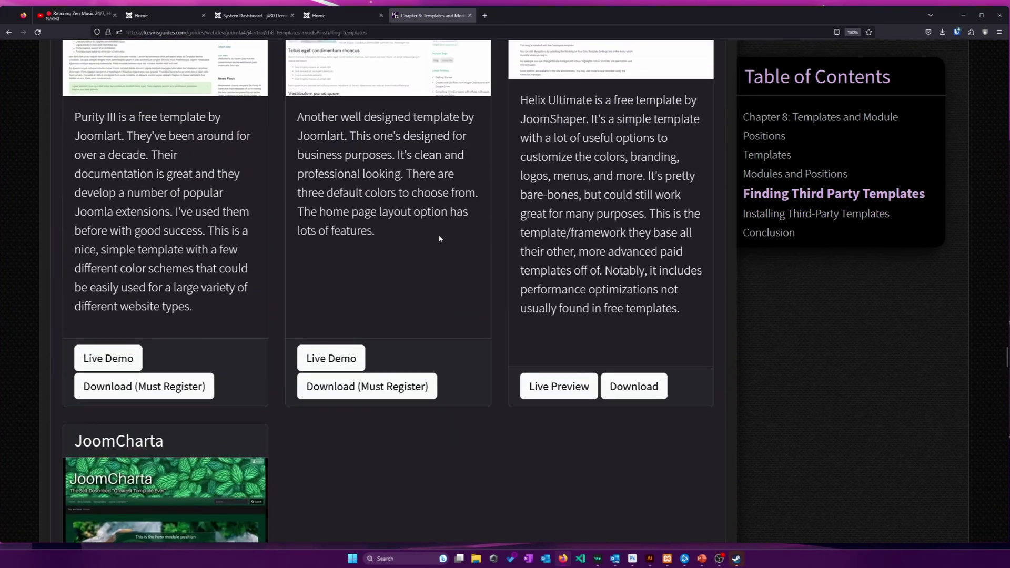
scroll(439, 237, "up", 2)
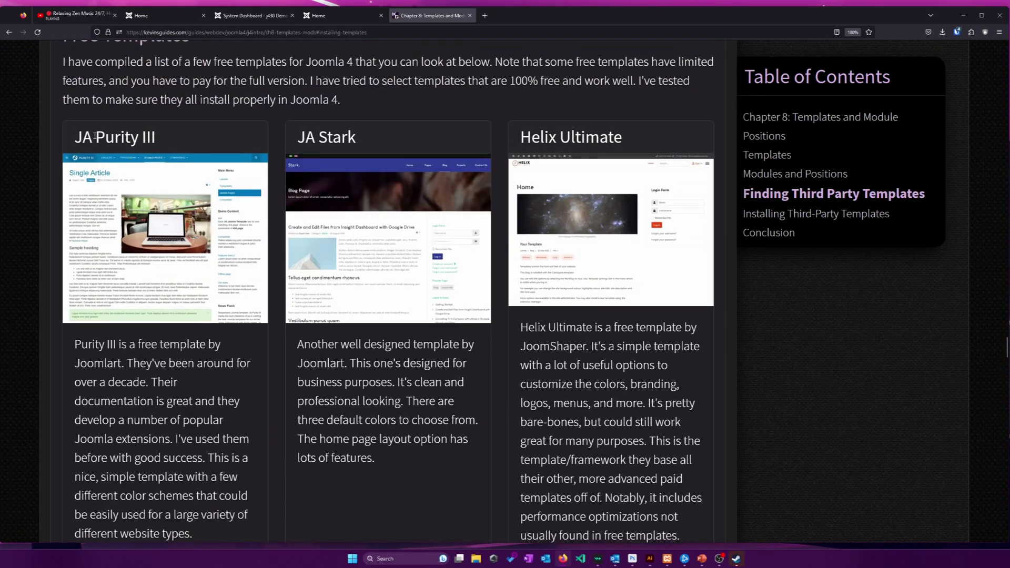
Step: Enlarge and close the JA Purity III, JA Stark and Helix Ultimate screenshots
left_click(178, 209)
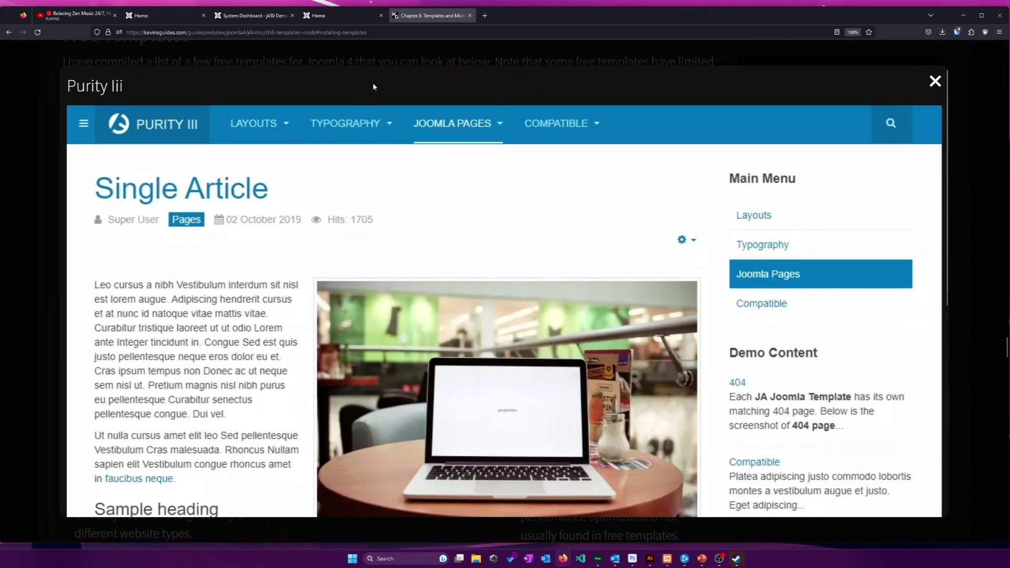
key("Escape")
left_click(415, 200)
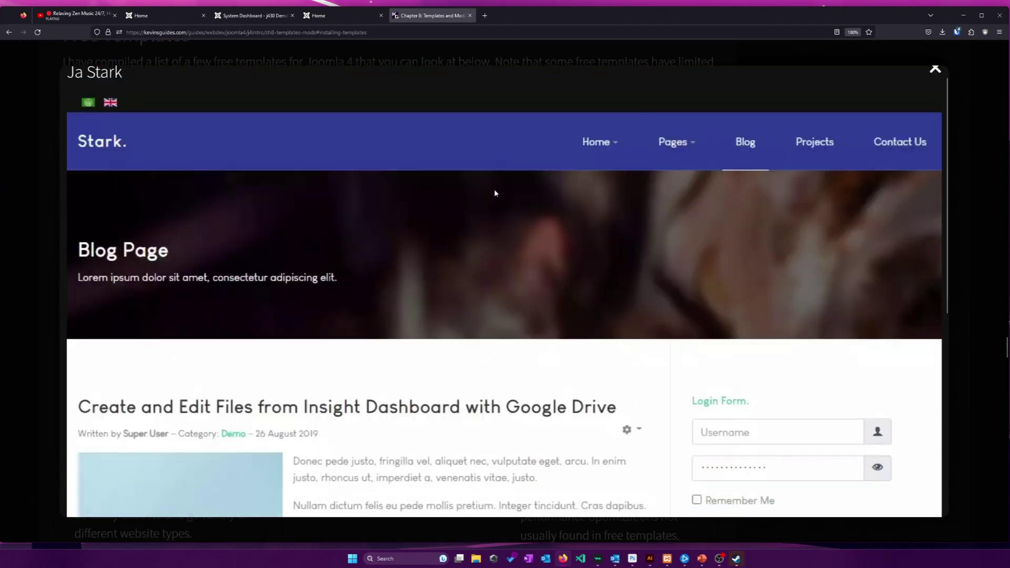
key("Escape")
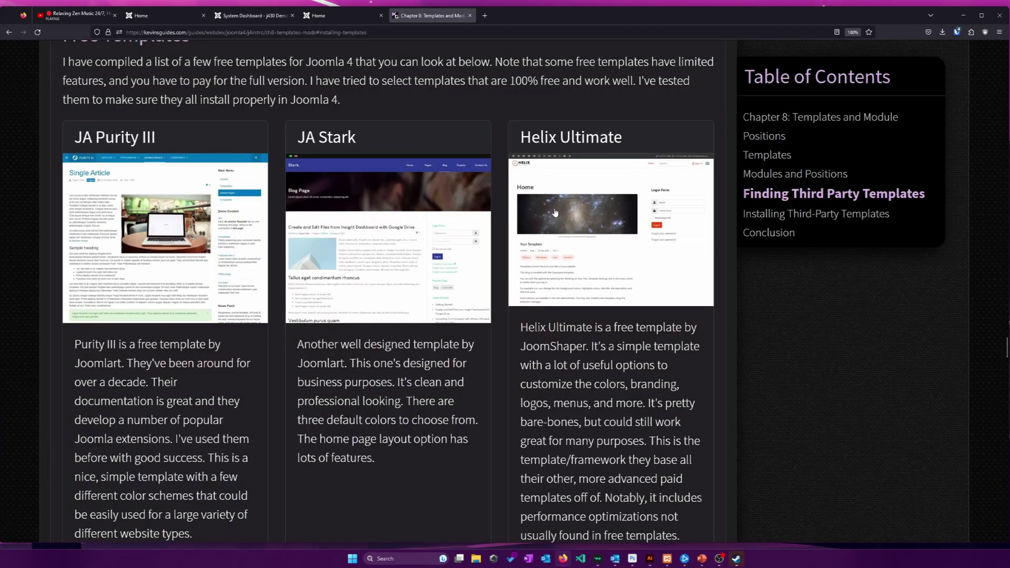
left_click(599, 210)
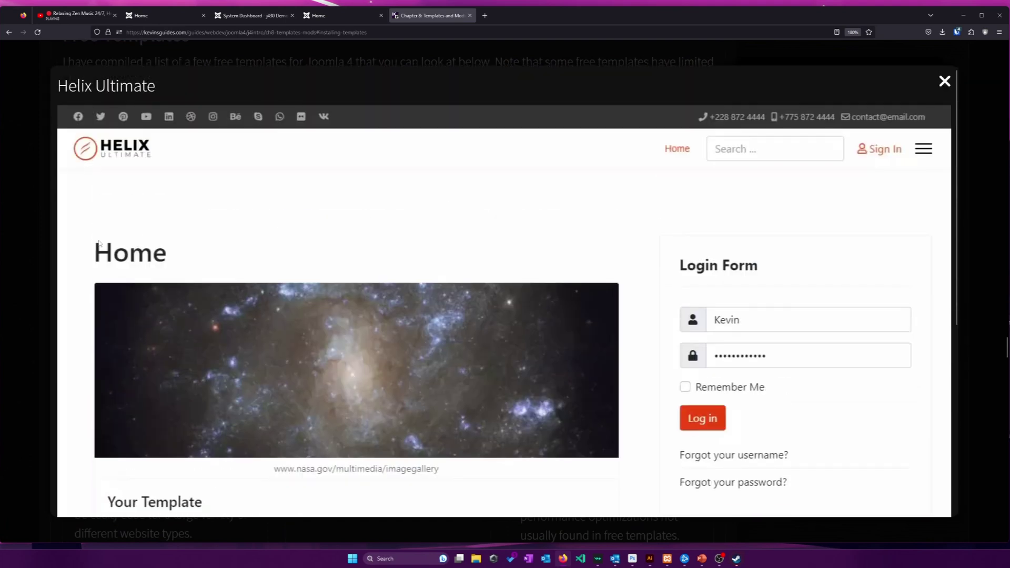
left_click(36, 241)
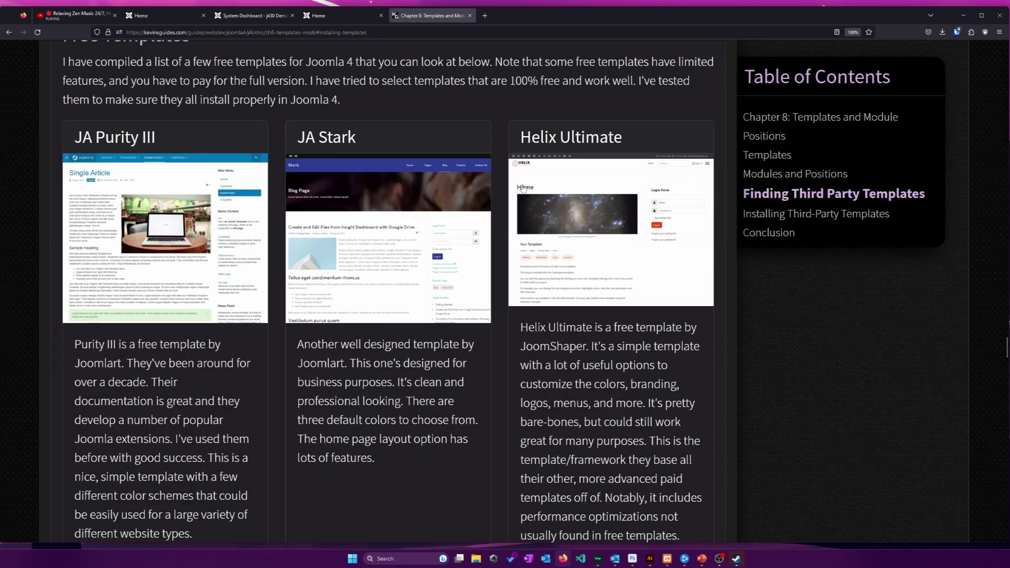
Step: Open the Helix Ultimate live preview in a new tab, then return to the guide
scroll(535, 184, "down", 5)
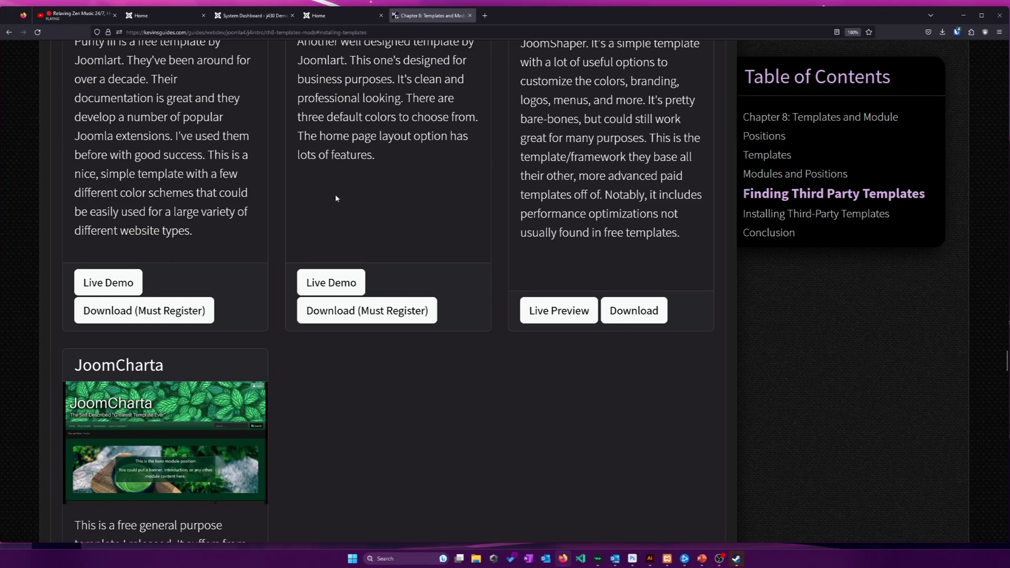
scroll(342, 203, "up", 4)
scroll(597, 325, "down", 3)
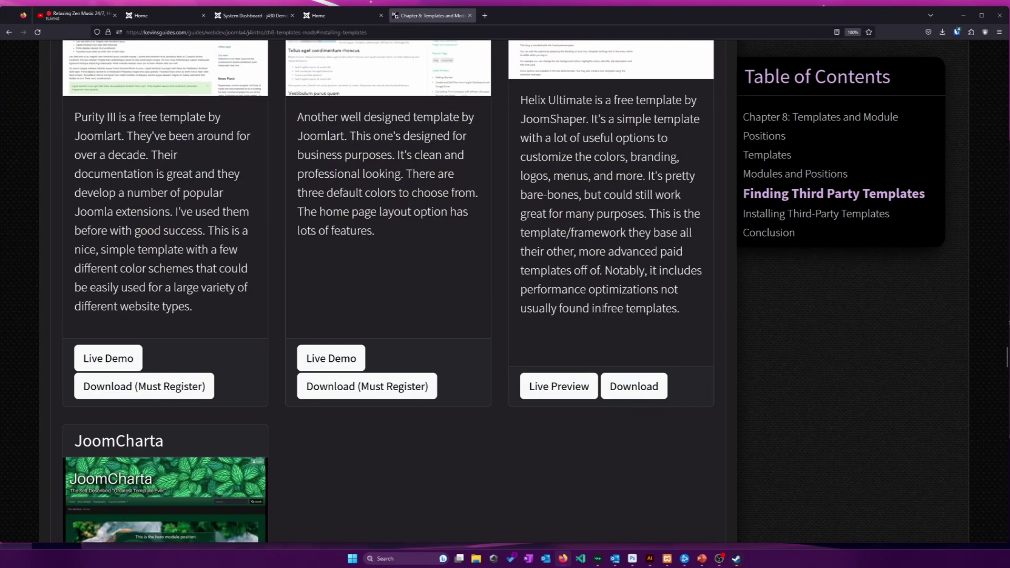
left_click(572, 380)
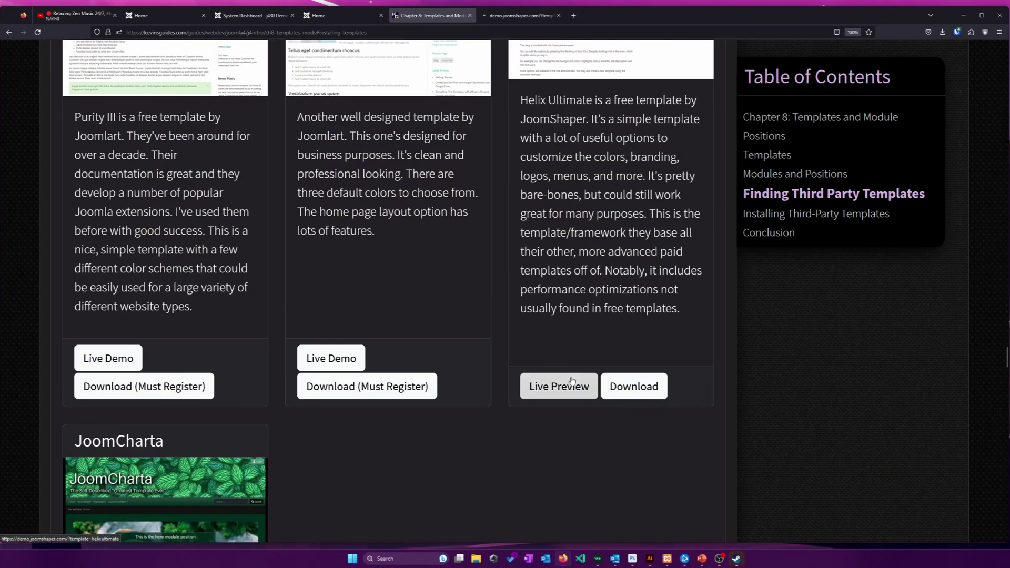
left_click(508, 15)
left_click(428, 16)
scroll(463, 174, "up", 3)
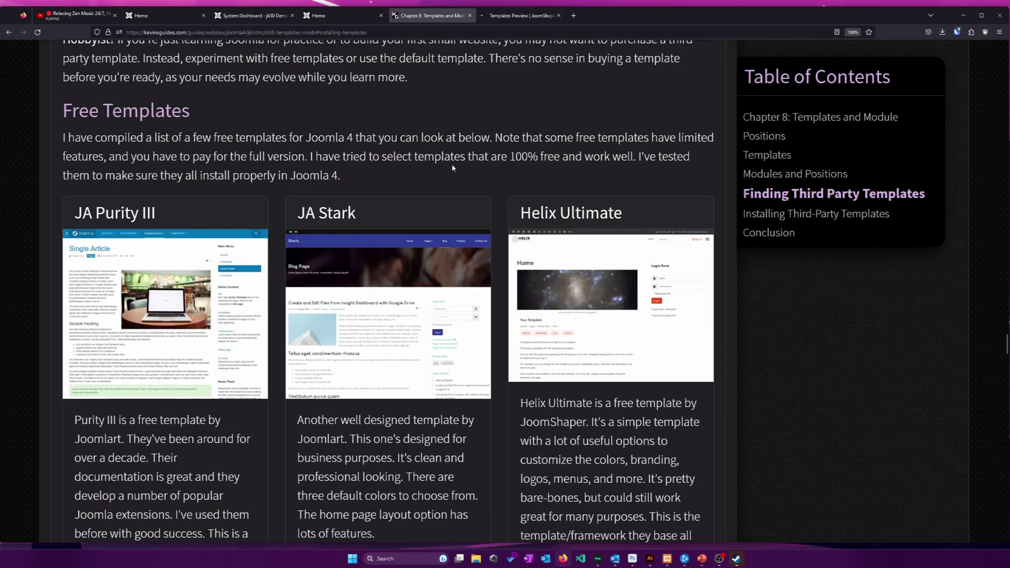
scroll(587, 220, "down", 2)
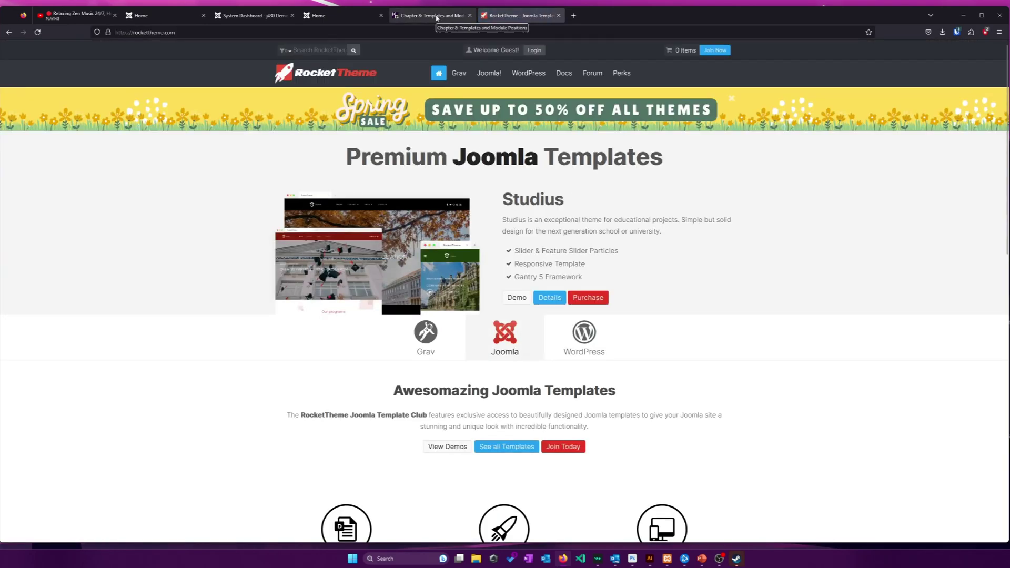
Step: Go to the RocketTheme site and open its Joomla templates catalogue
left_click(428, 15)
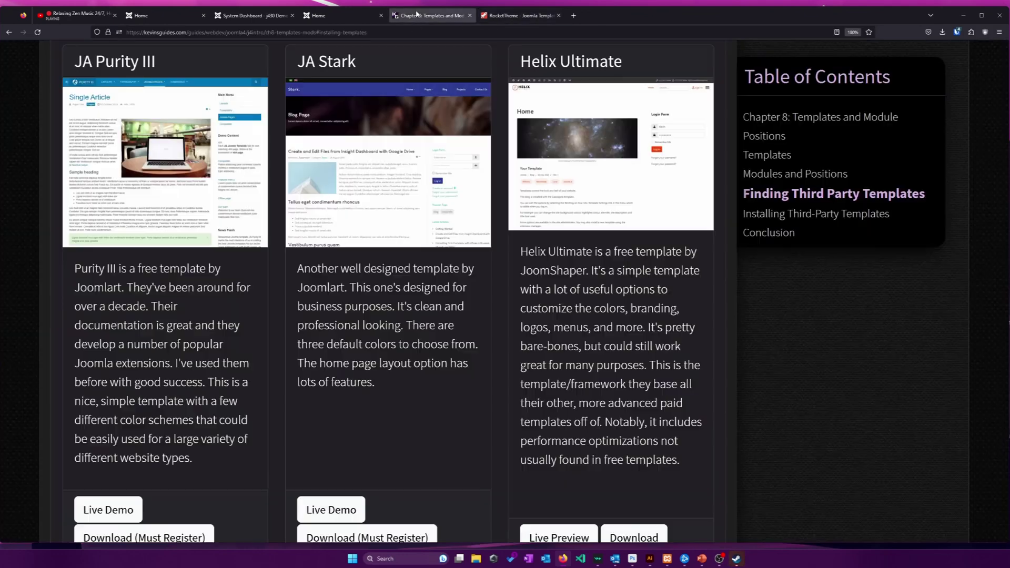
left_click(518, 15)
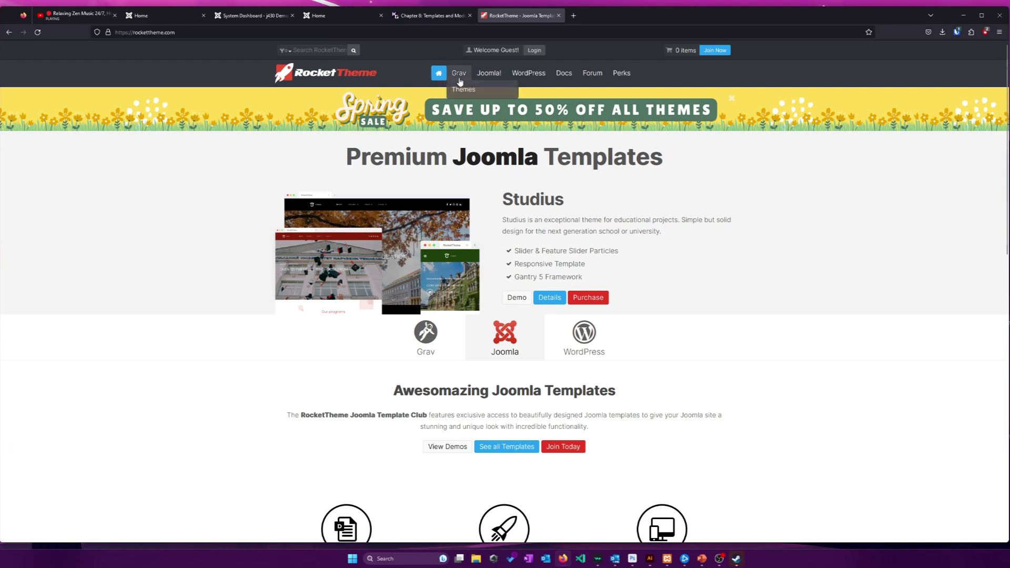
left_click(491, 90)
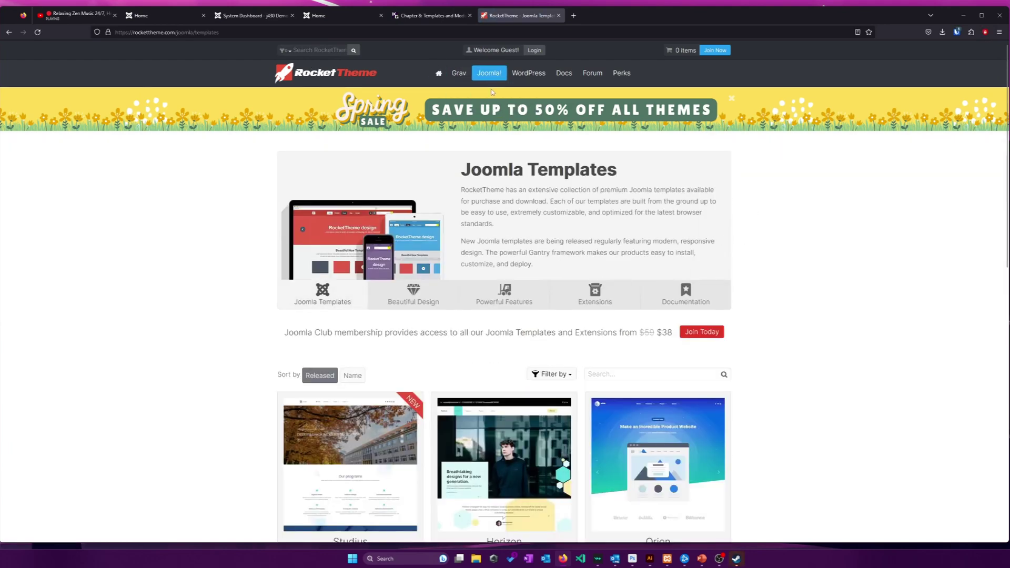
Step: Browse the template thumbnails, highlight the membership price line, then return to the Chapter 8 guide
scroll(751, 207, "down", 2)
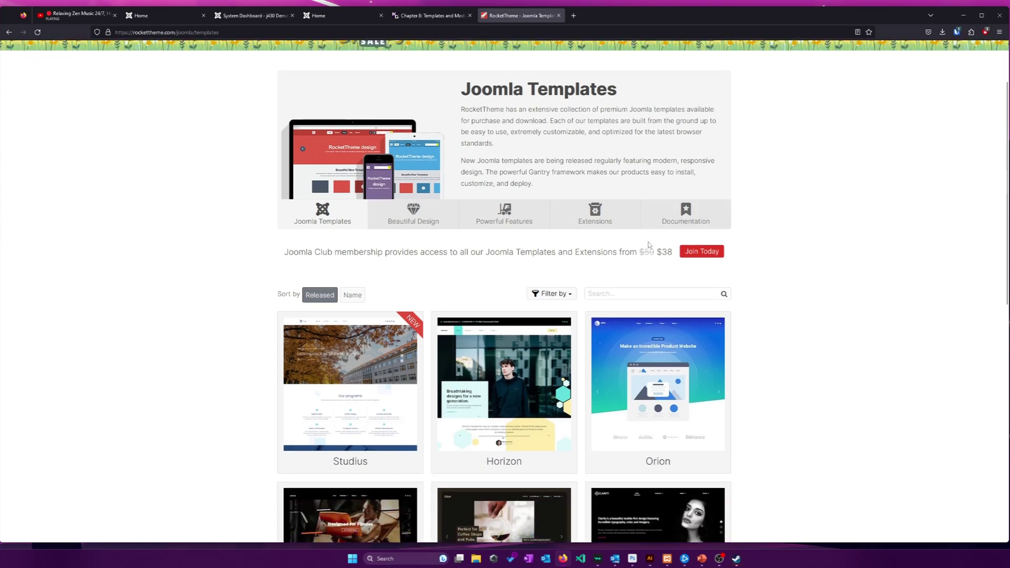
scroll(526, 211, "down", 5)
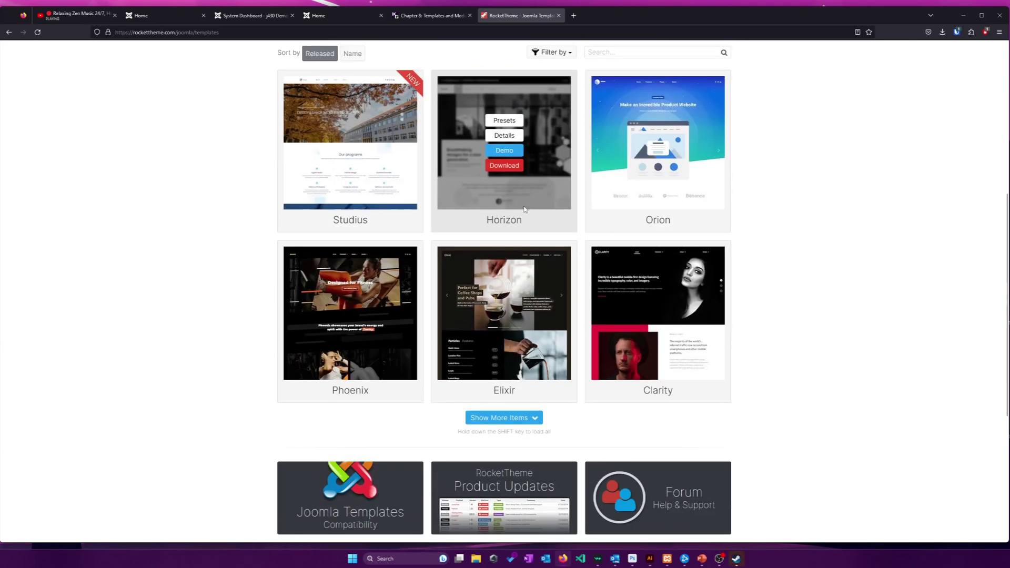
mouse_move(607, 206)
scroll(607, 206, "down", 2)
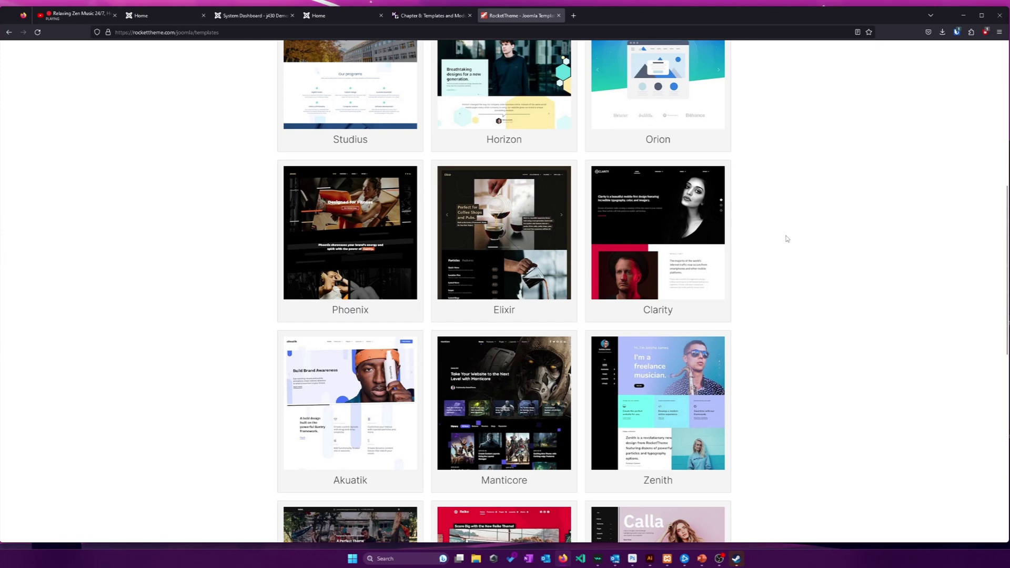
scroll(787, 246, "down", 3)
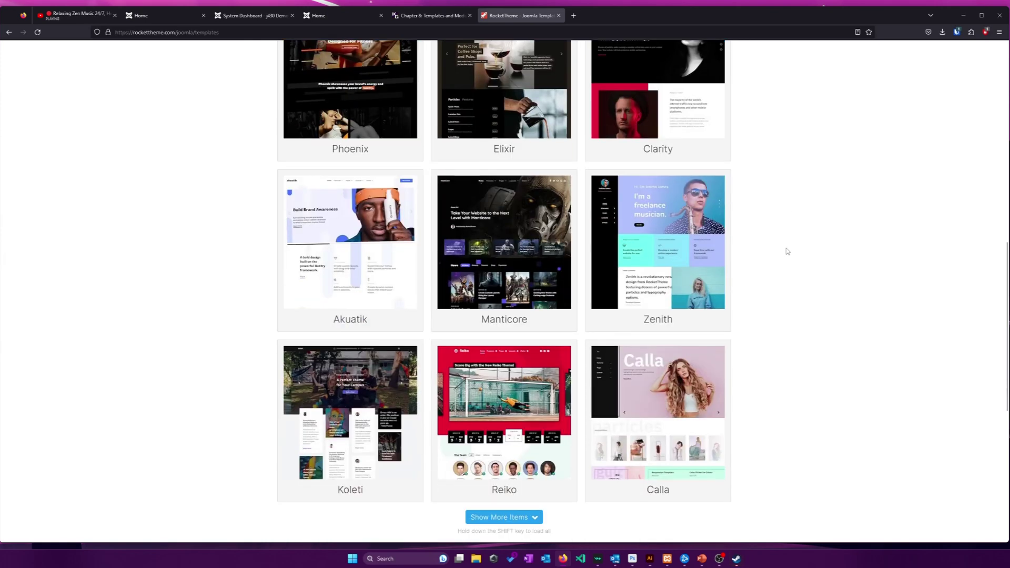
scroll(787, 252, "up", 1)
scroll(787, 251, "down", 3)
scroll(787, 252, "up", 3)
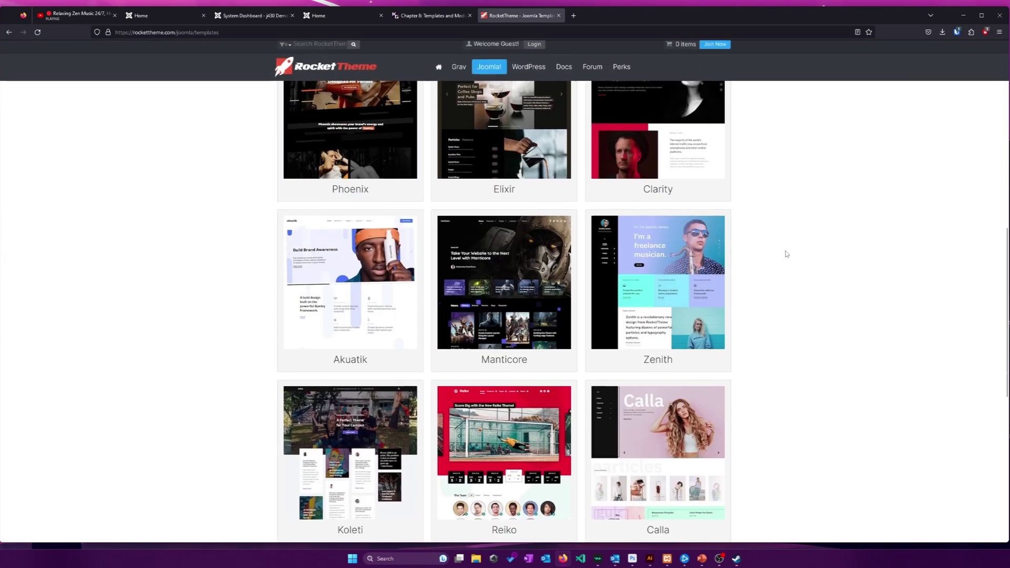
scroll(786, 255, "up", 2)
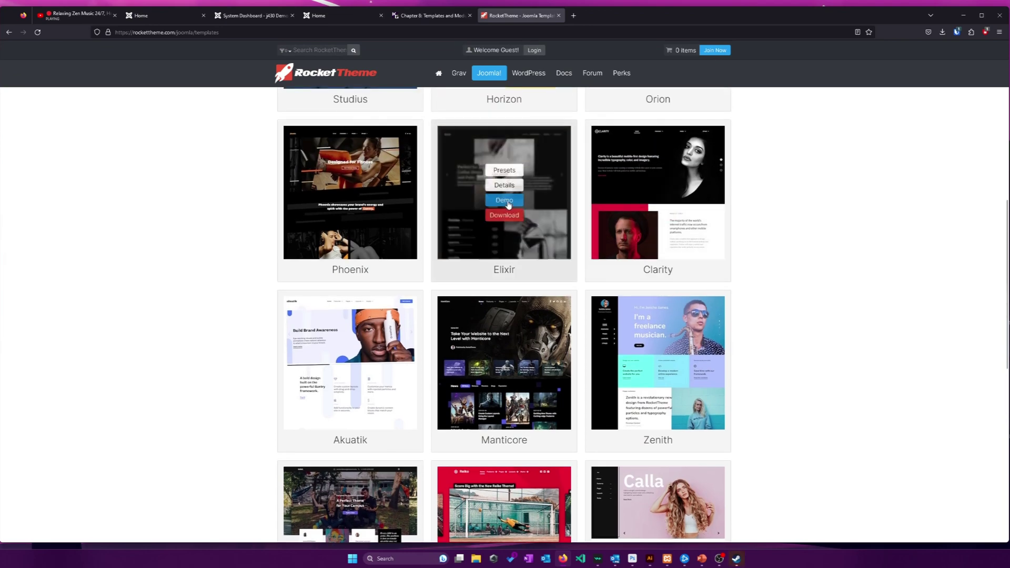
scroll(507, 210, "up", 1)
mouse_move(633, 194)
scroll(633, 194, "up", 3)
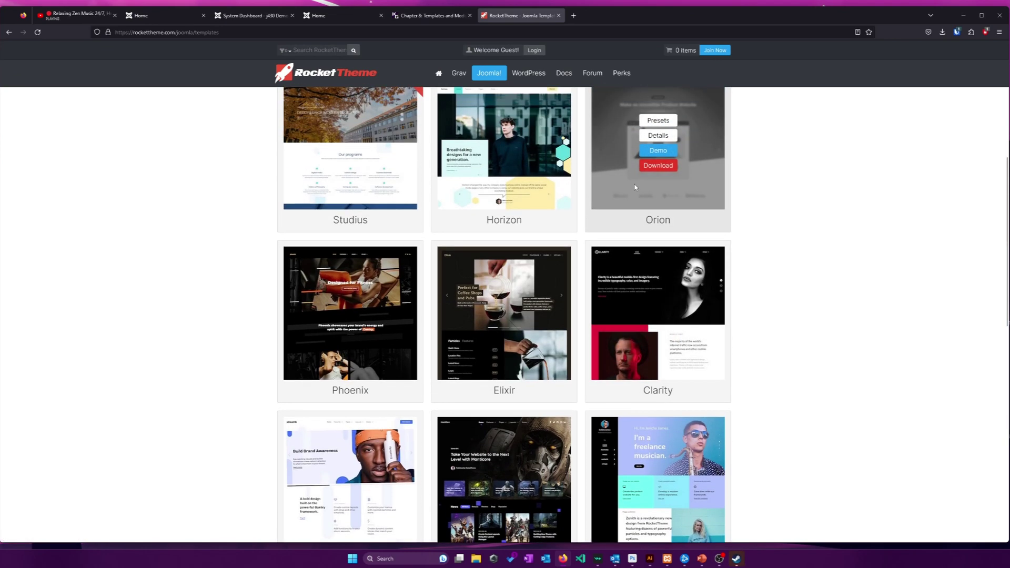
mouse_move(548, 184)
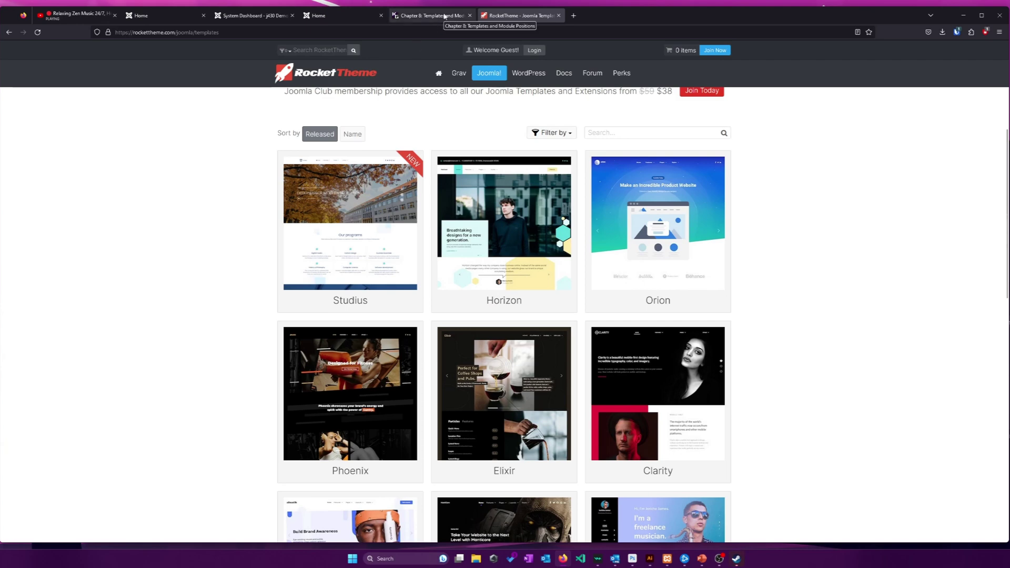
scroll(575, 146, "up", 2)
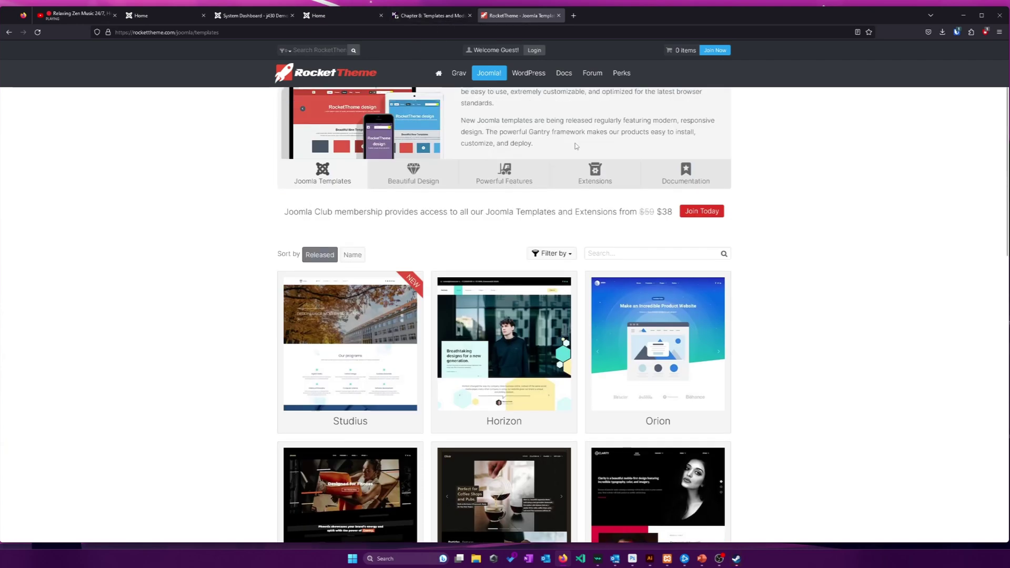
scroll(575, 146, "up", 1)
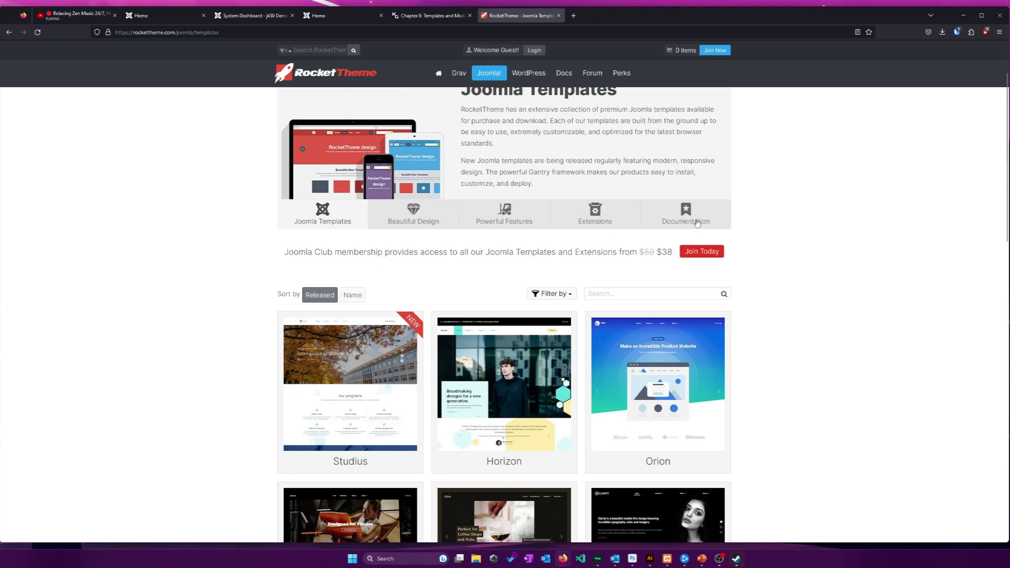
left_click_drag(674, 253, 542, 256)
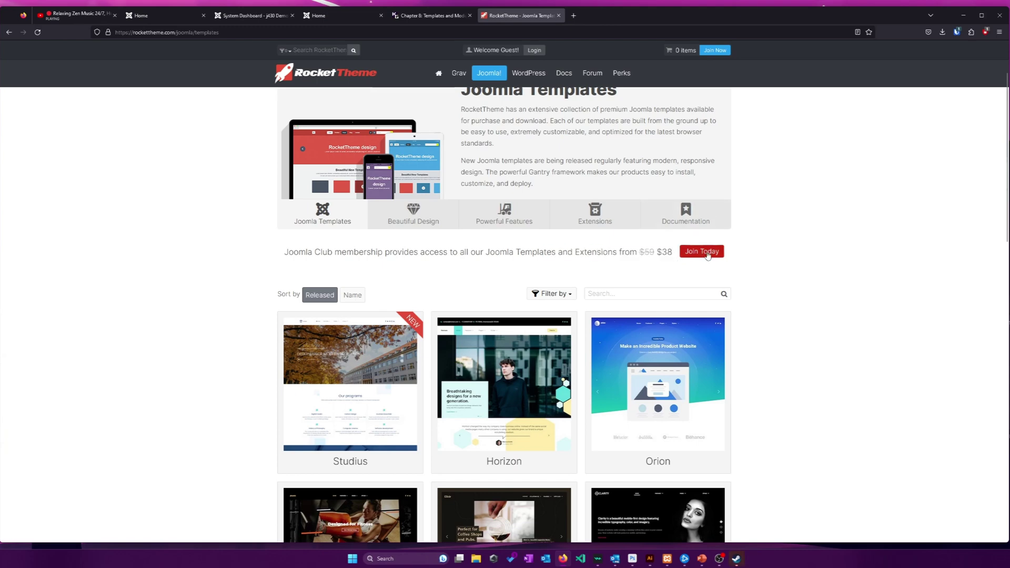
left_click(429, 15)
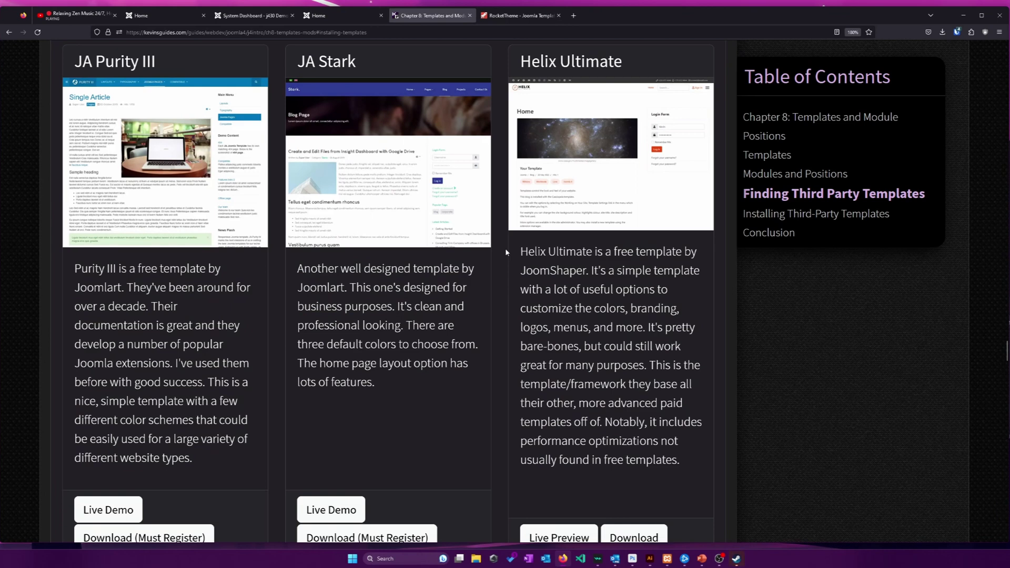
Step: Scroll to the JoomCharta card and open its download releases page on GitHub
scroll(506, 251, "down", 7)
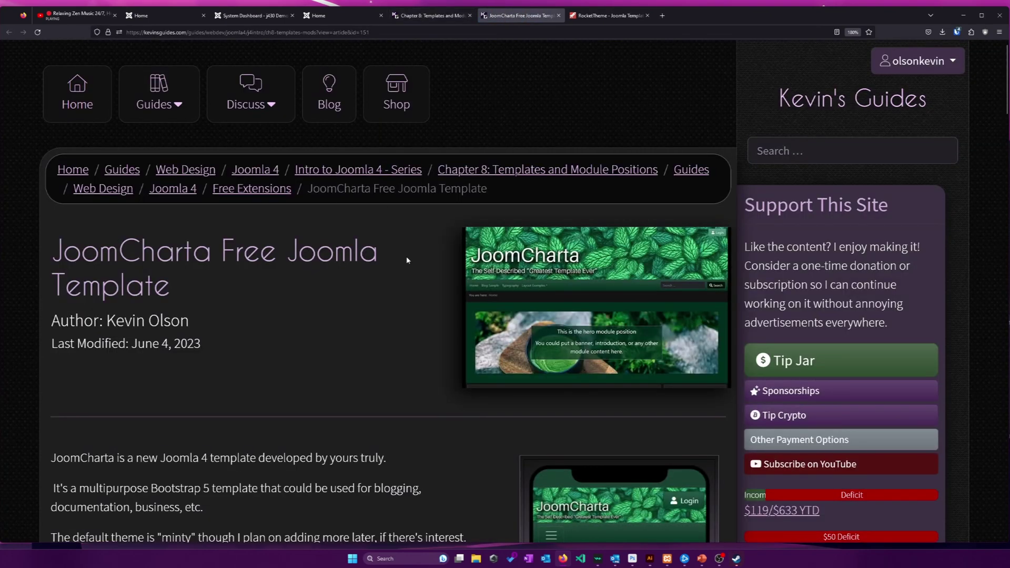
scroll(405, 256, "down", 6)
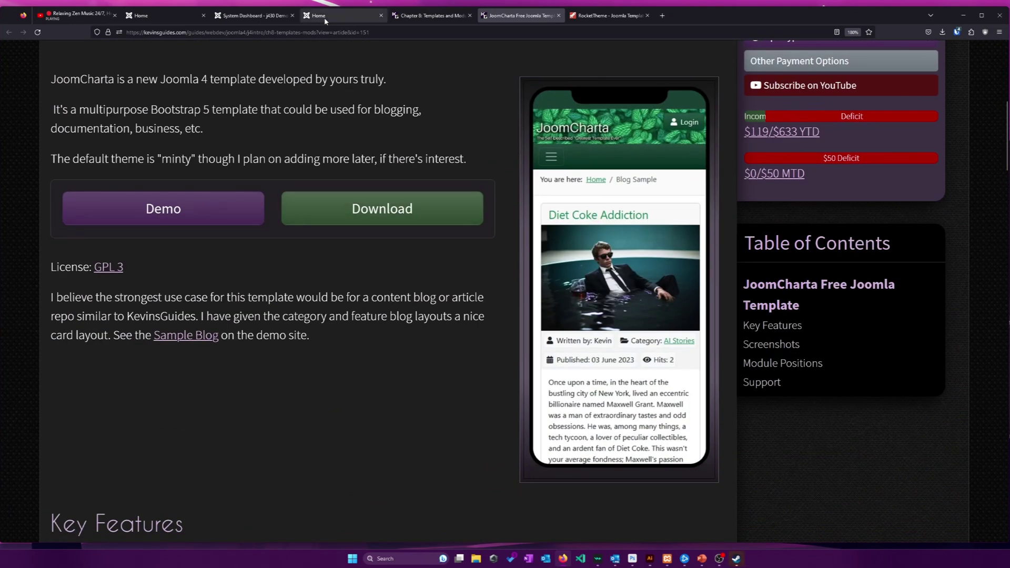
left_click(387, 207)
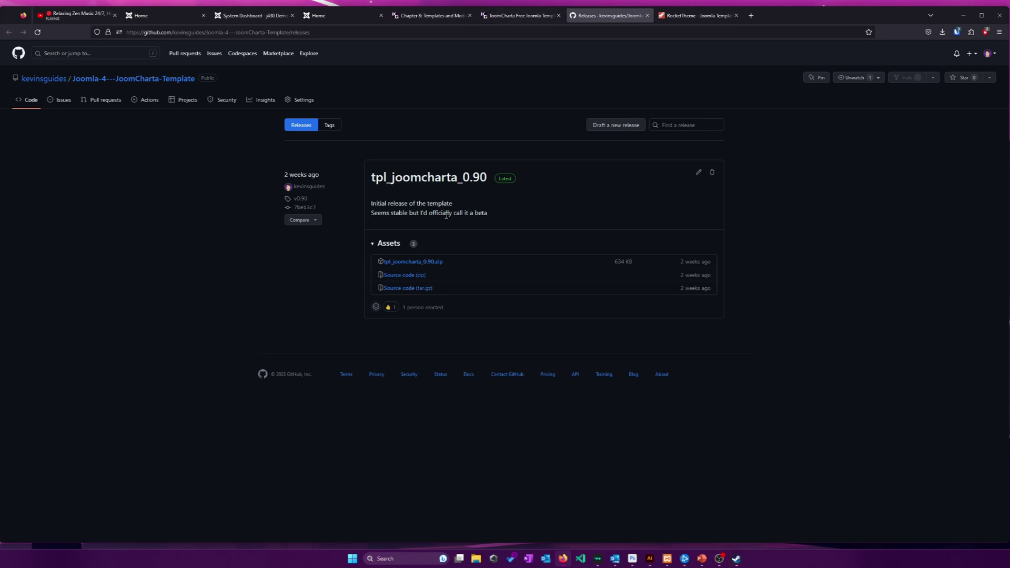
Step: Return through the guide and site tabs to the Joomla admin System Dashboard
left_click(431, 16)
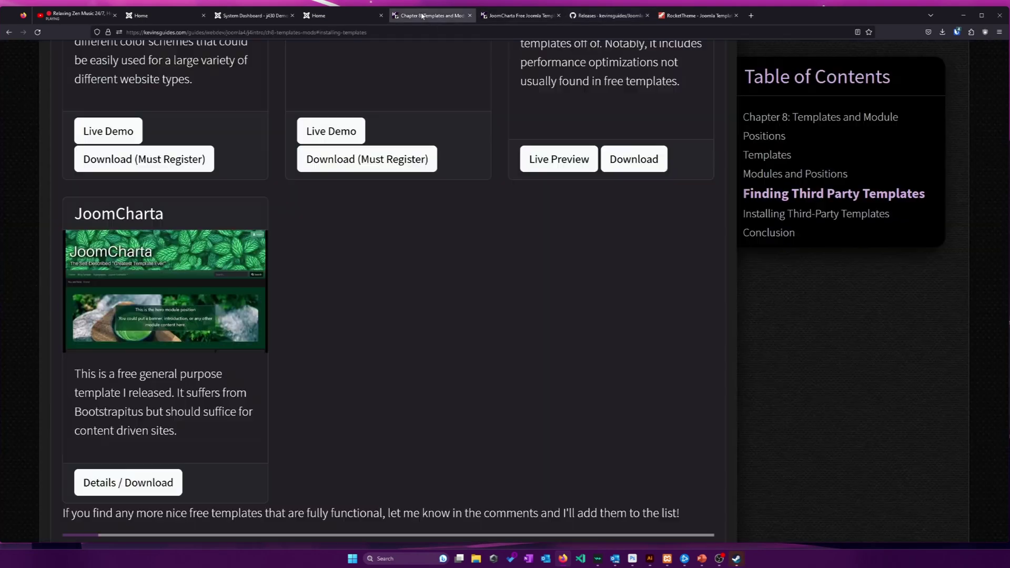
left_click(340, 17)
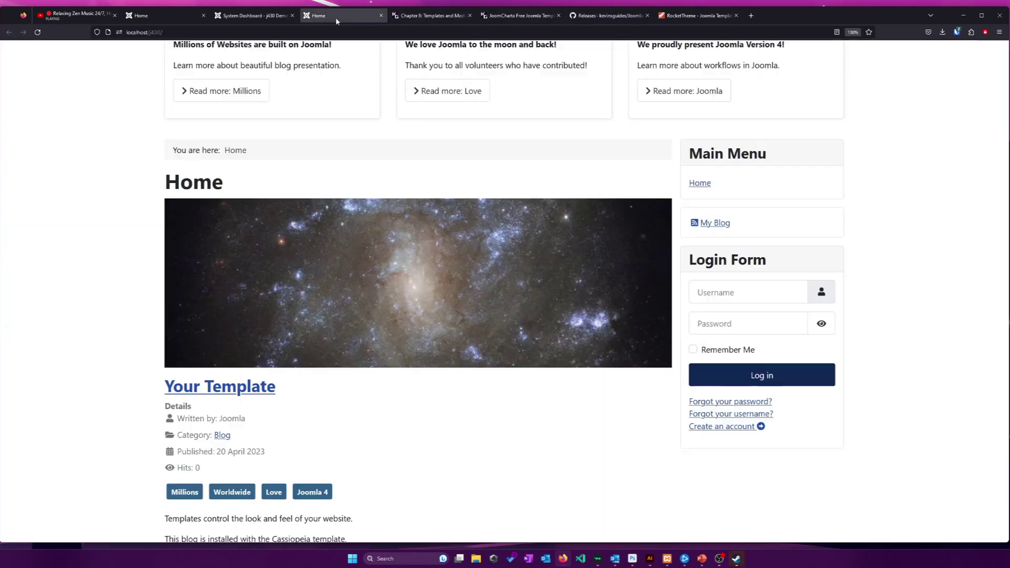
left_click(274, 18)
Step: Upload tpl_joomcharta_0.90.zip from Downloads on the Extensions: Install page
left_click(182, 187)
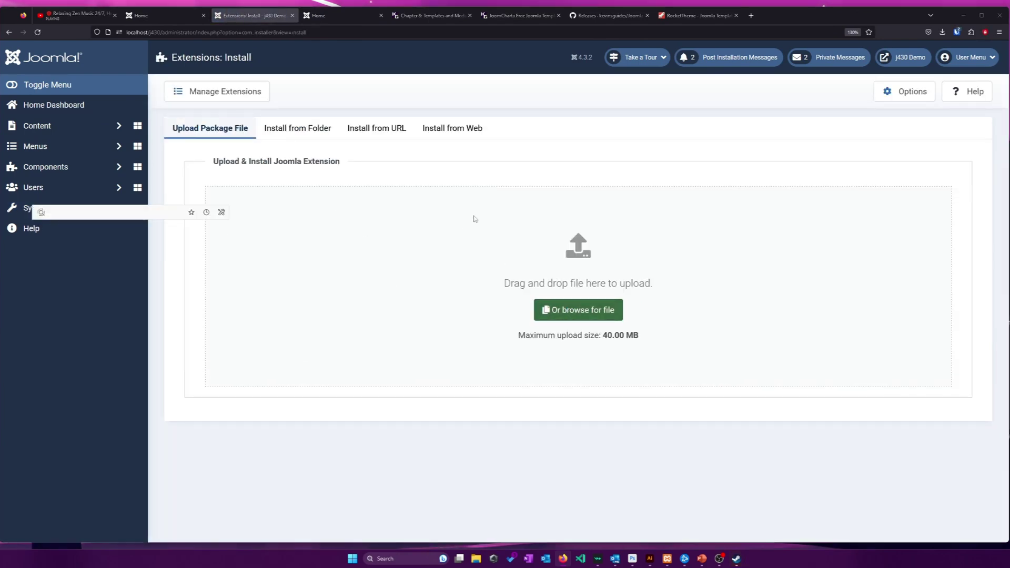
left_click_drag(168, 17, 318, 61)
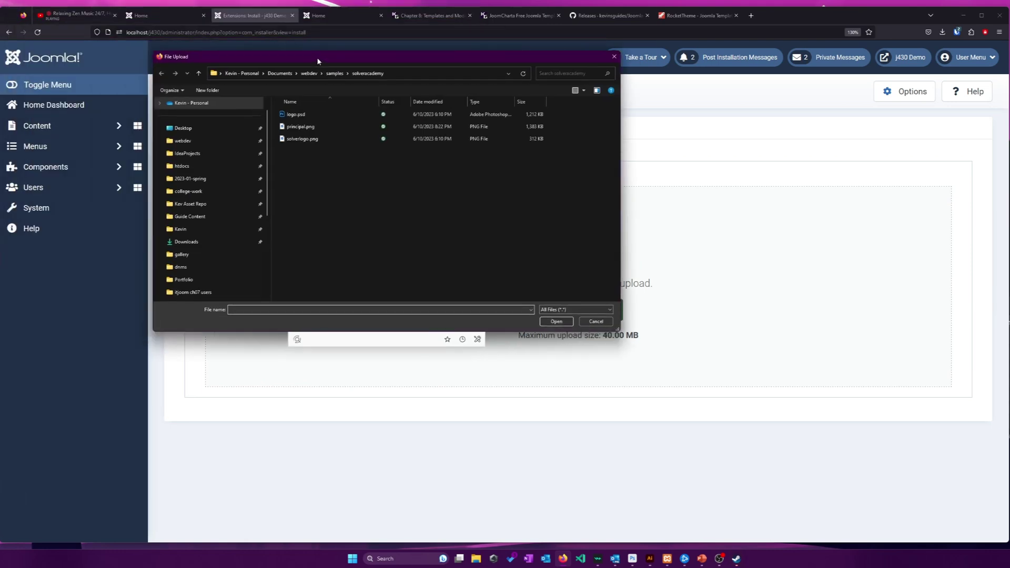
left_click(213, 246)
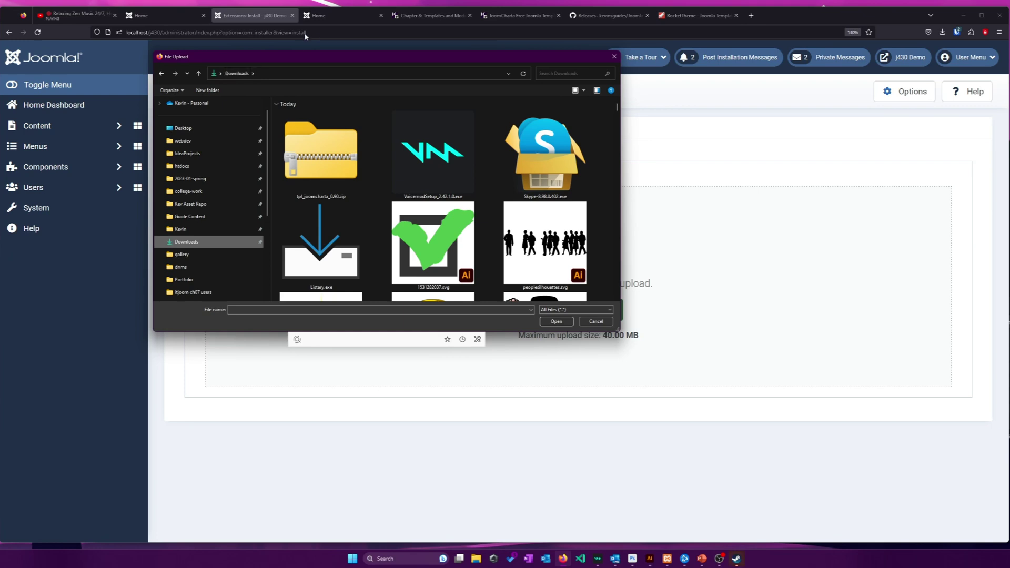
double_click(339, 148)
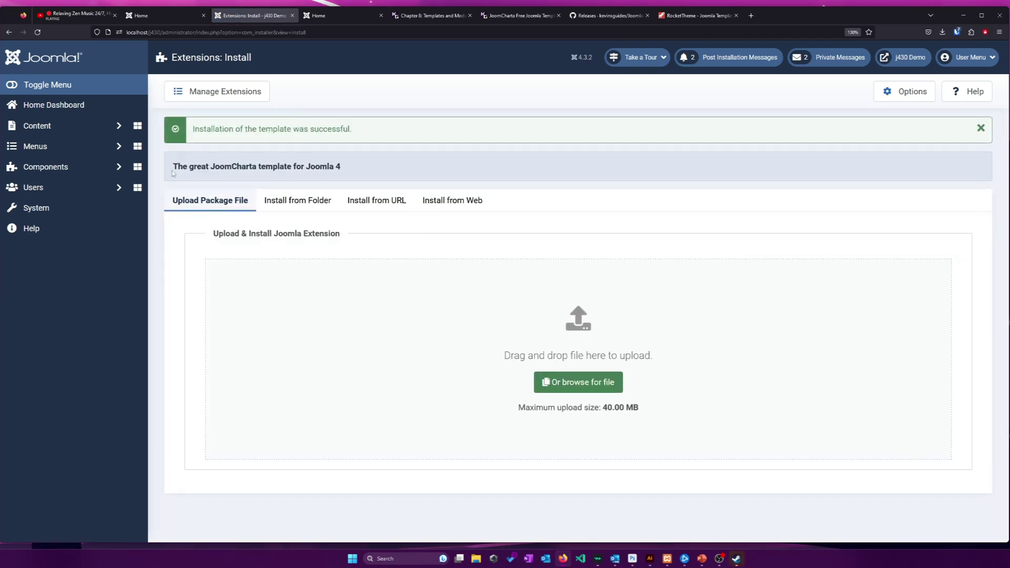
Step: In Site Template Styles, star JoomCharta Site Template - Default as the default style
left_click(84, 211)
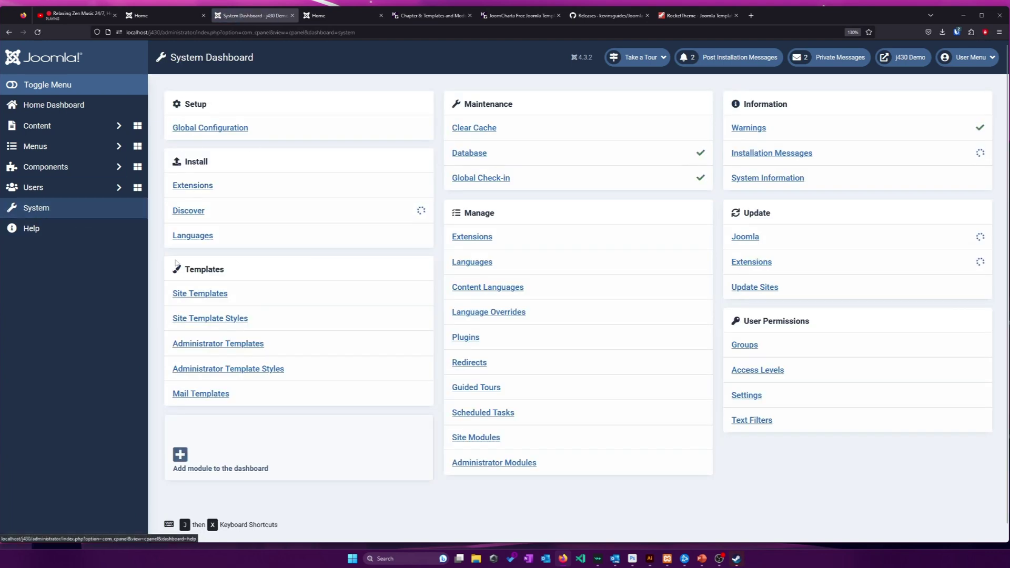
left_click(210, 319)
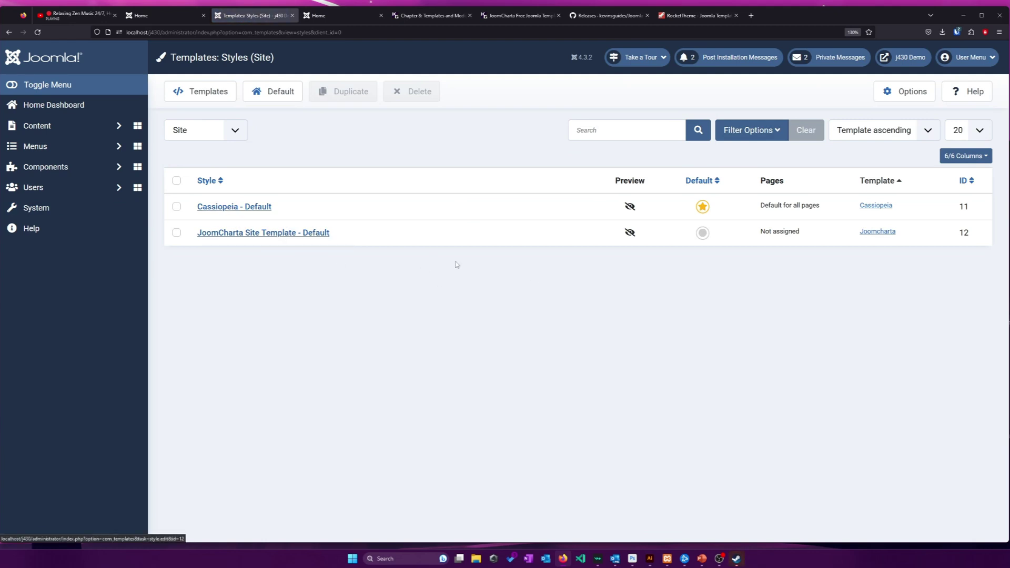
left_click(704, 232)
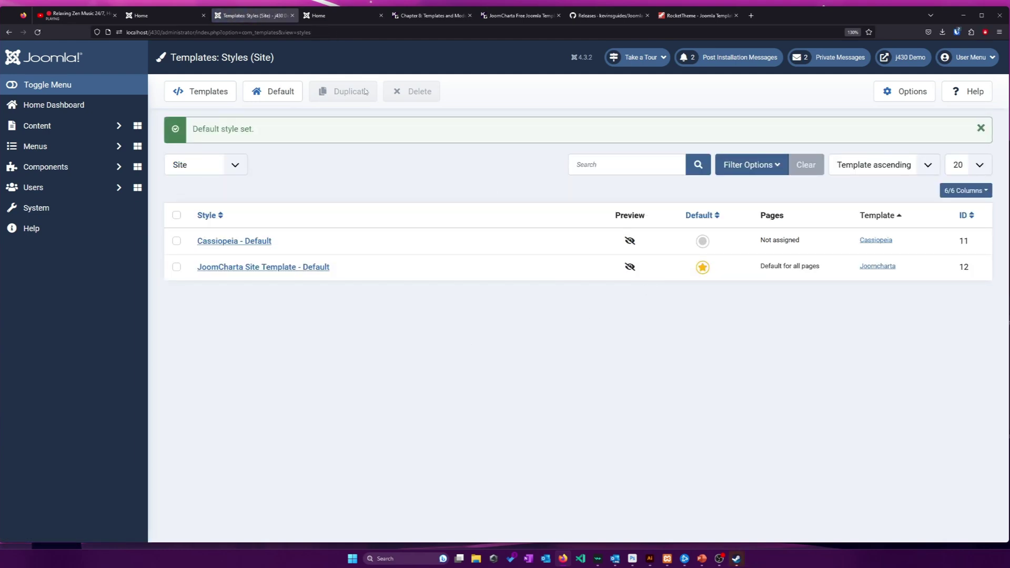
left_click(336, 15)
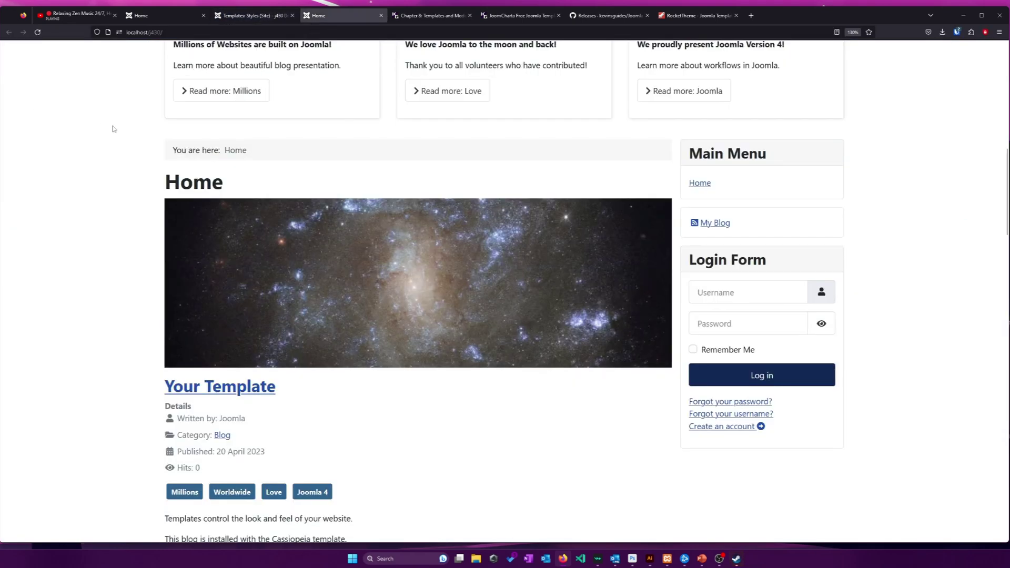
Step: Reload the homepage and scroll through the JoomCharta layout with its repeated menu blocks
key("F5")
key("F5")
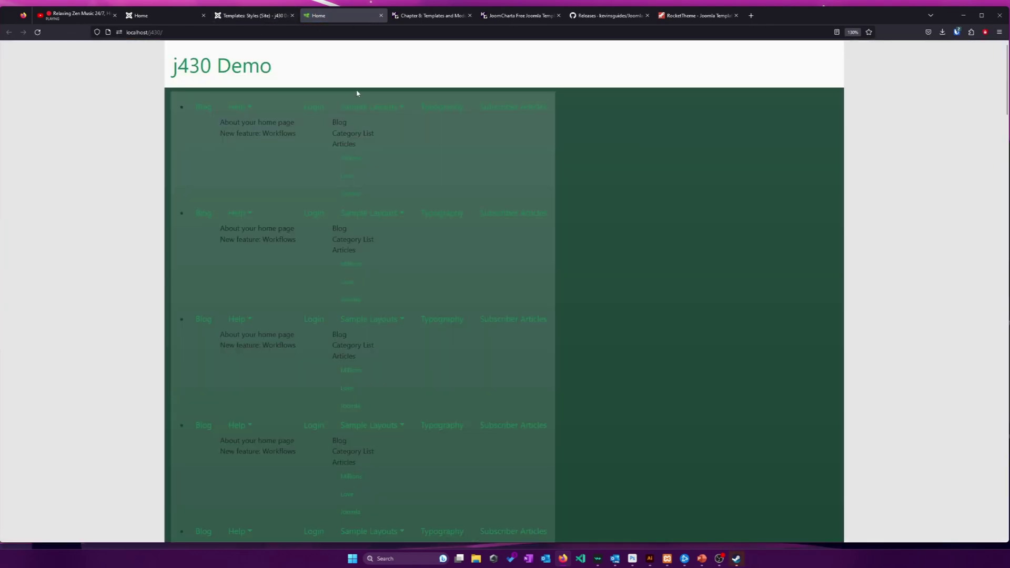
scroll(357, 93, "down", 10)
scroll(354, 97, "up", 10)
scroll(476, 163, "down", 10)
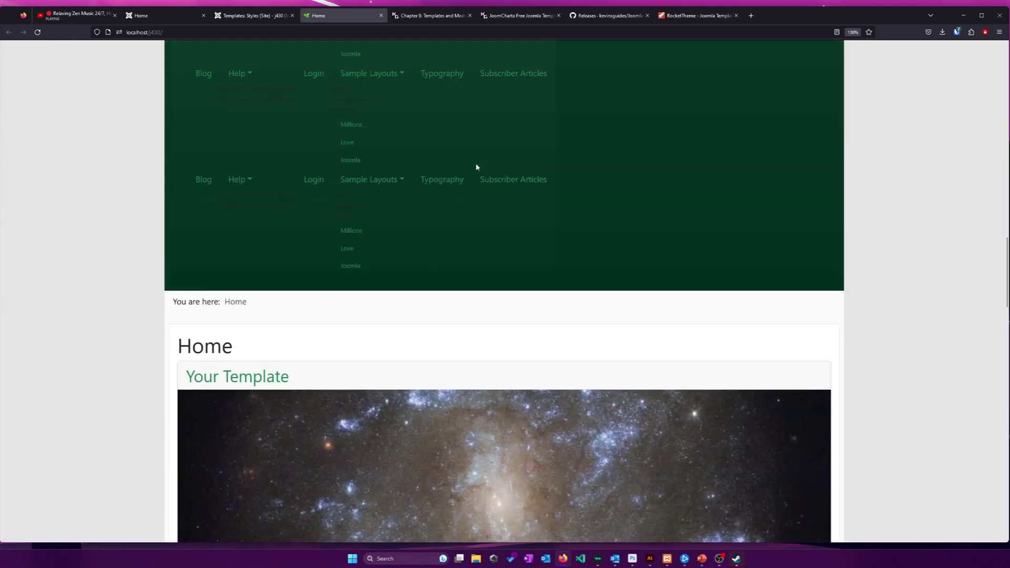
scroll(477, 167, "up", 4)
scroll(478, 250, "up", 1)
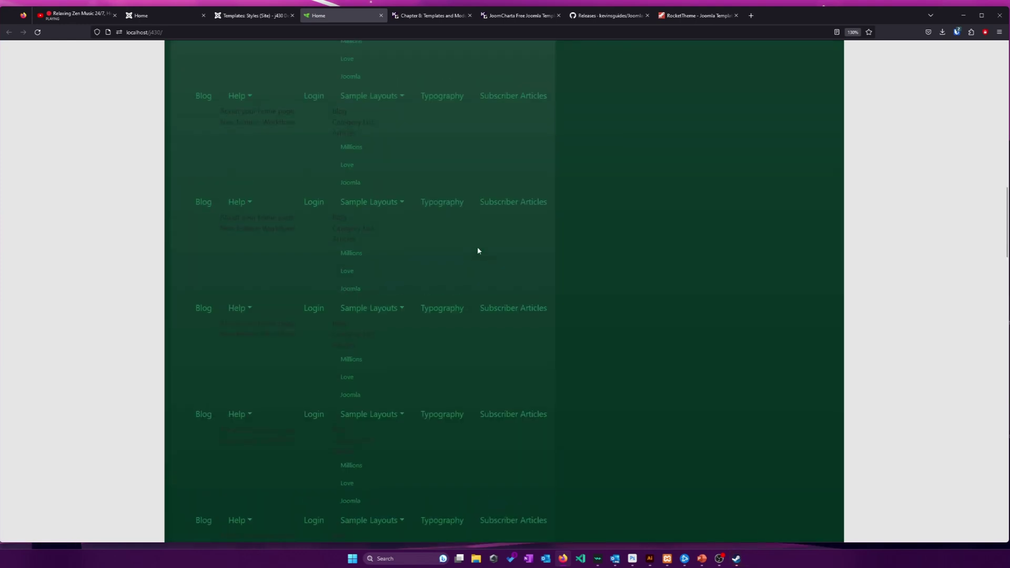
scroll(382, 205, "up", 5)
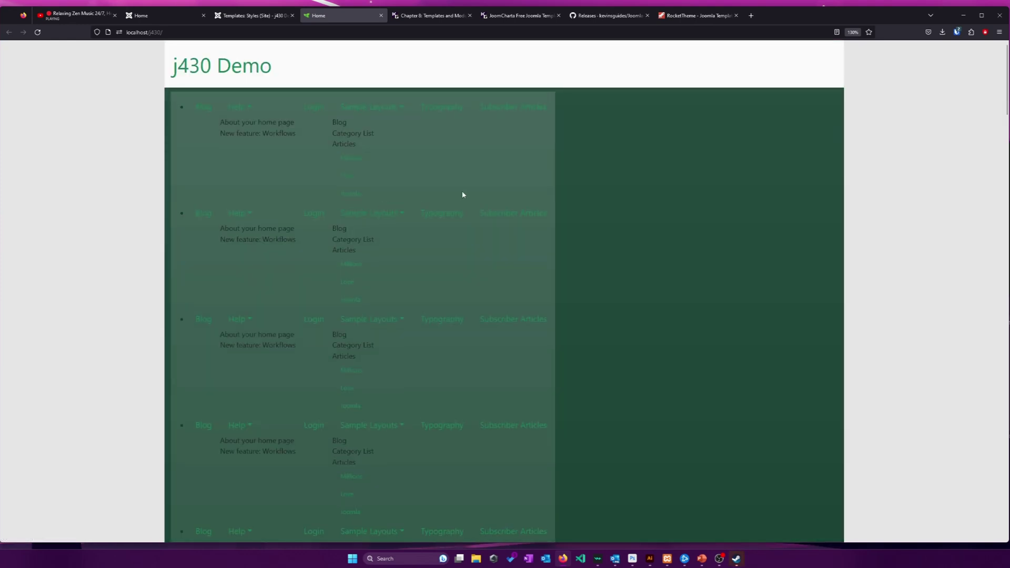
scroll(462, 194, "down", 9)
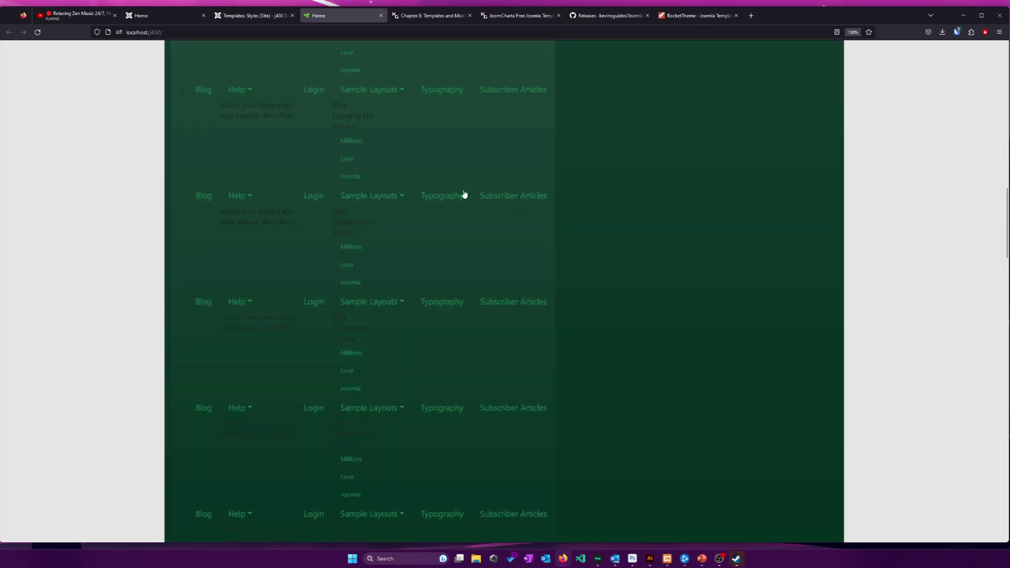
scroll(463, 194, "down", 5)
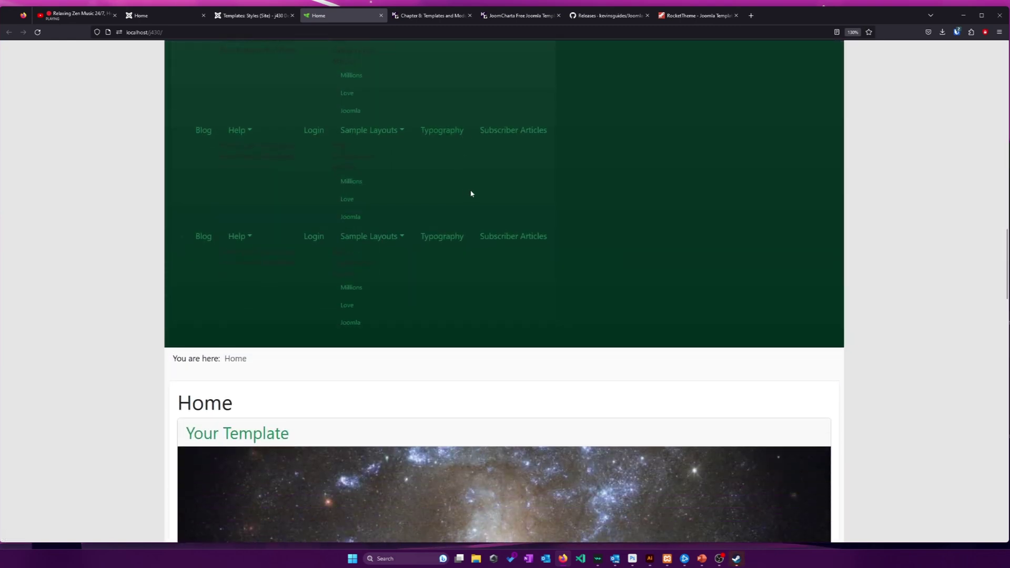
scroll(471, 194, "up", 4)
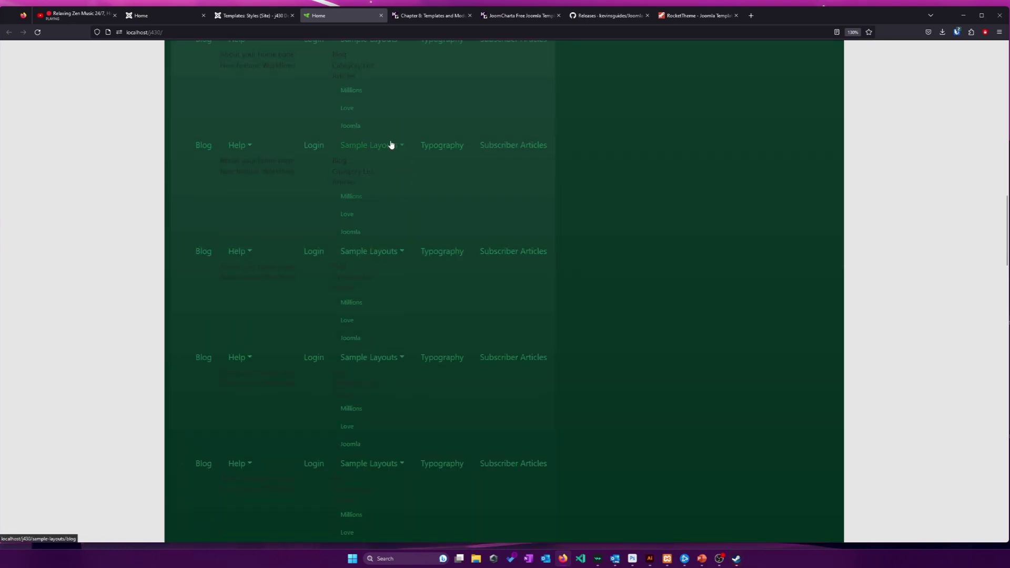
scroll(518, 171, "down", 1)
scroll(495, 163, "up", 12)
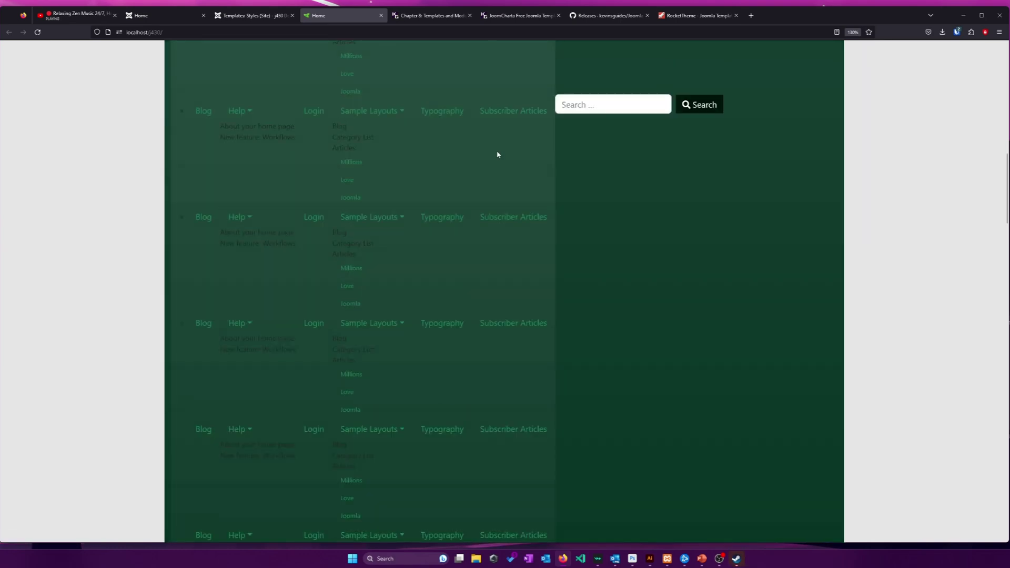
scroll(364, 121, "up", 1)
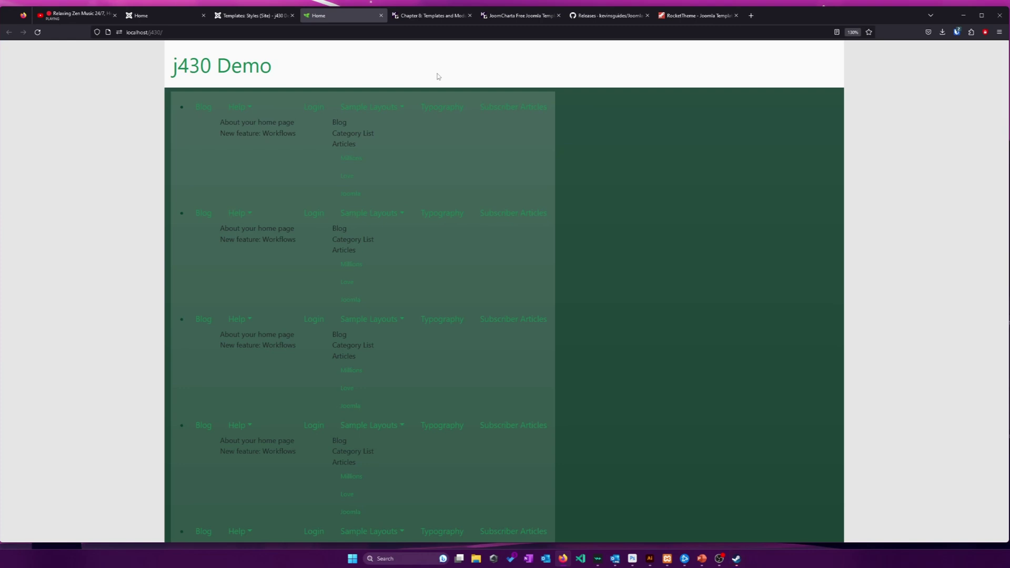
Step: In Content > Site Modules, set Position to '- Select Position -' and open Main Menu Blog
left_click(255, 15)
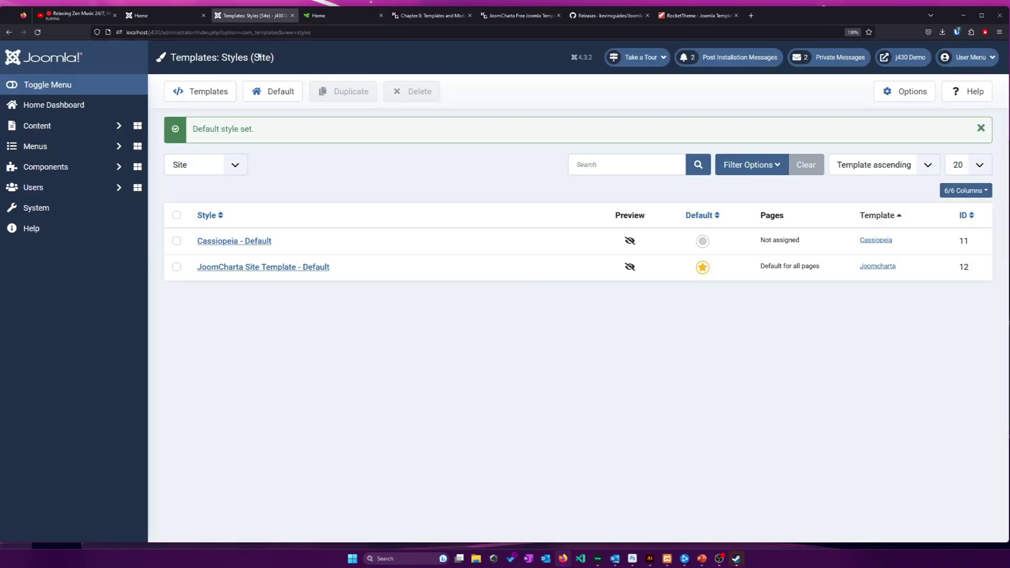
left_click(73, 129)
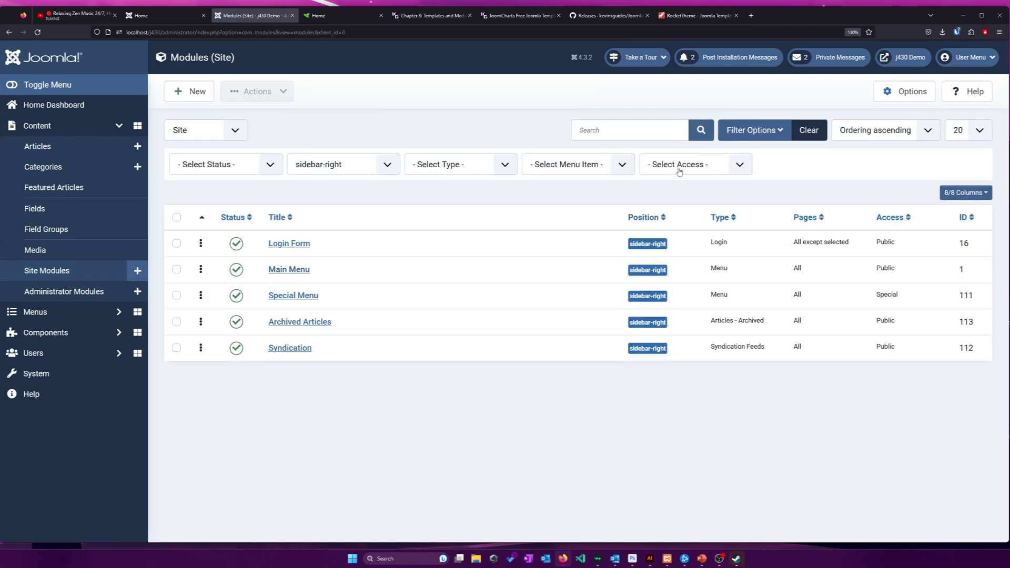
left_click(389, 168)
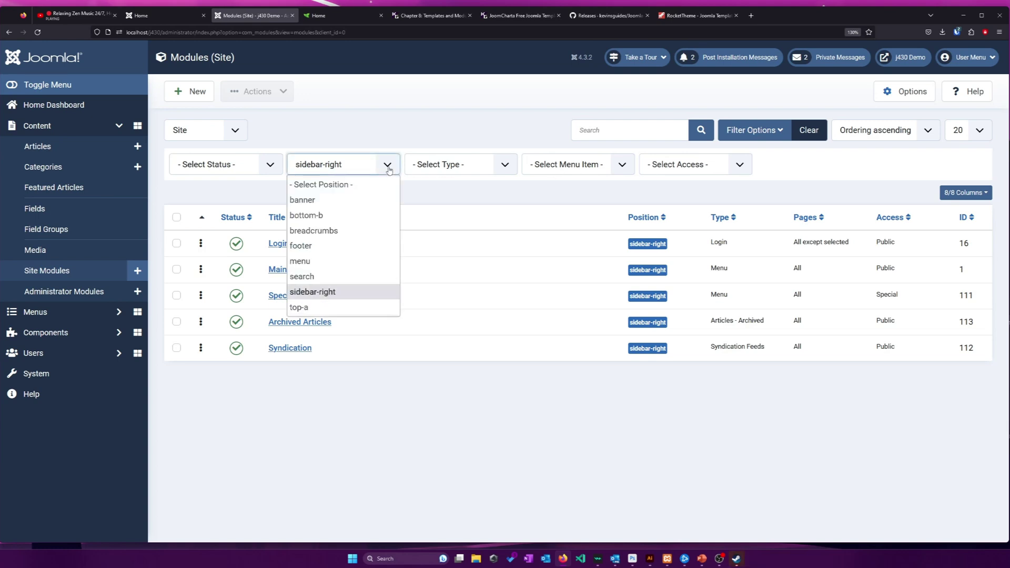
left_click(340, 192)
scroll(556, 226, "down", 3)
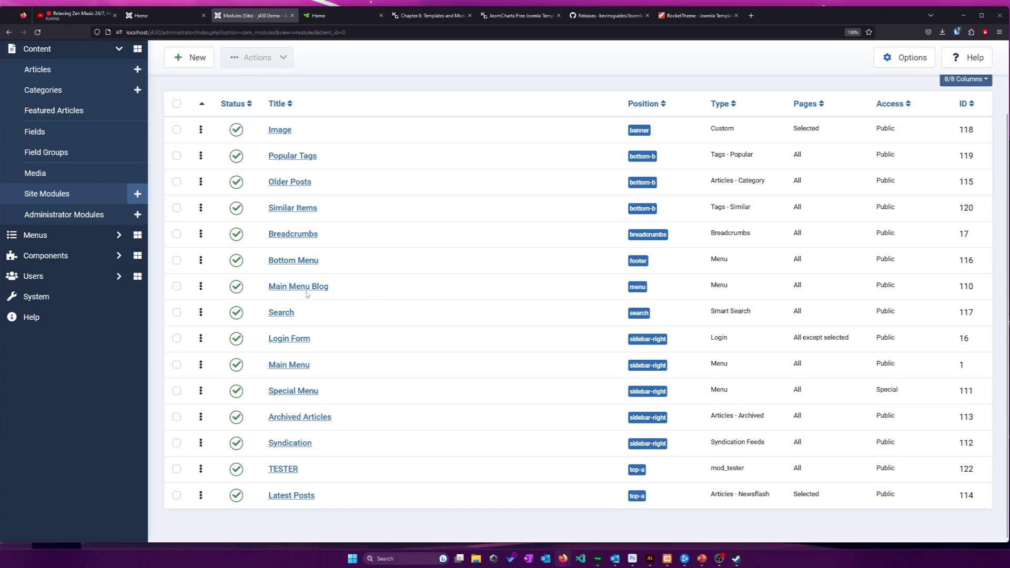
left_click(307, 290)
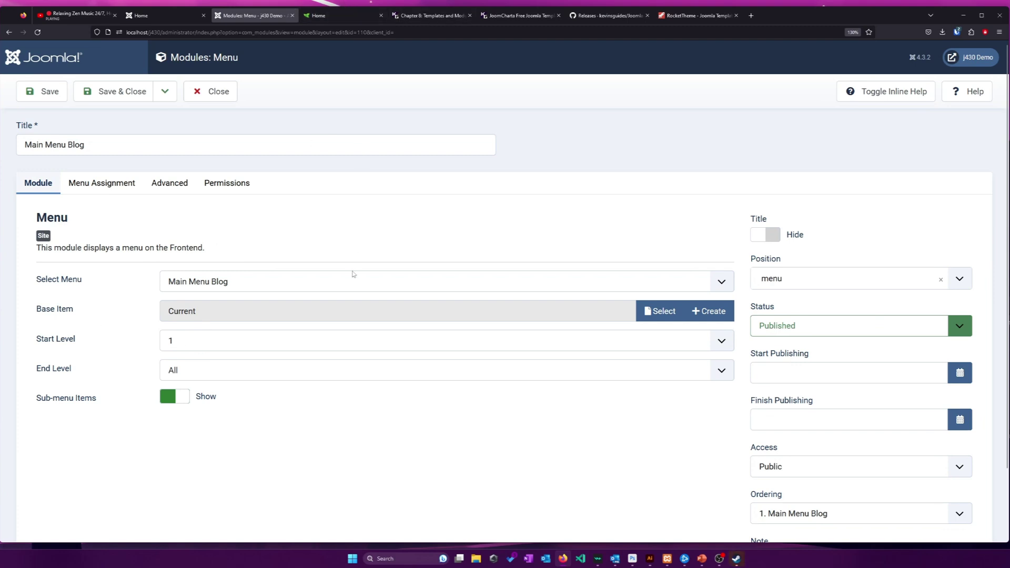
Step: Set Main Menu Blog's End Level to 2 and its Layout to Default
left_click(321, 371)
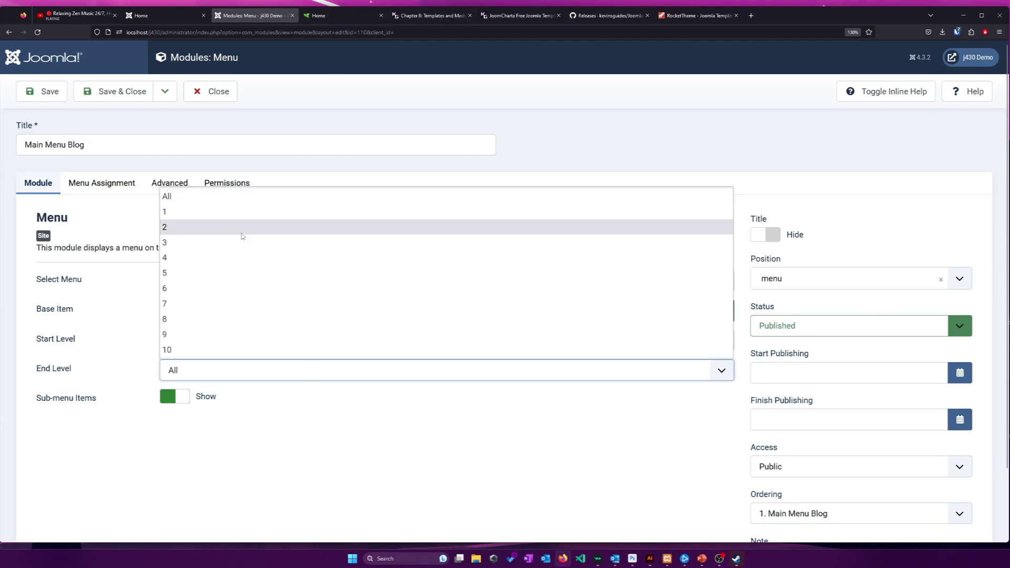
left_click(242, 232)
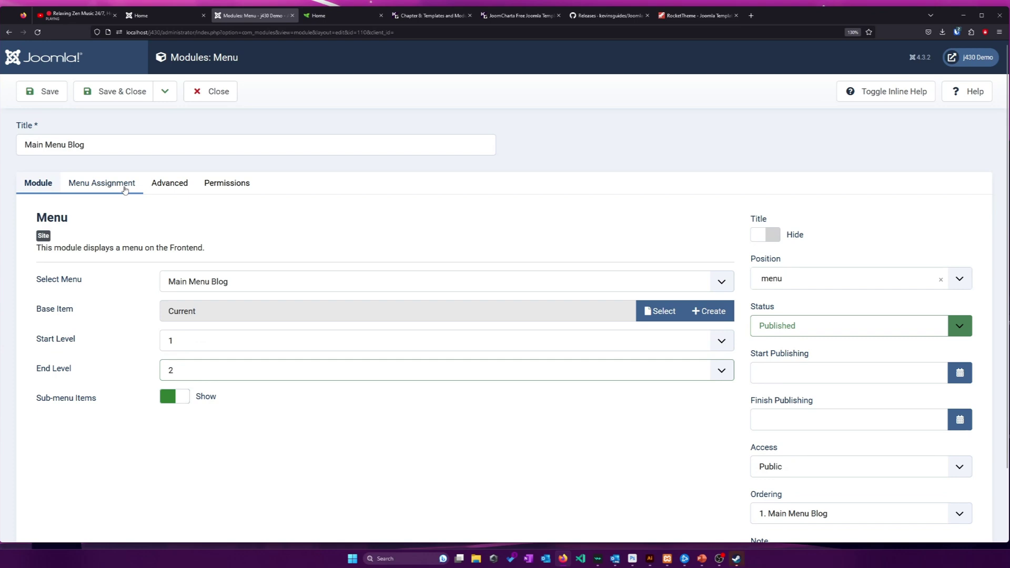
left_click(125, 189)
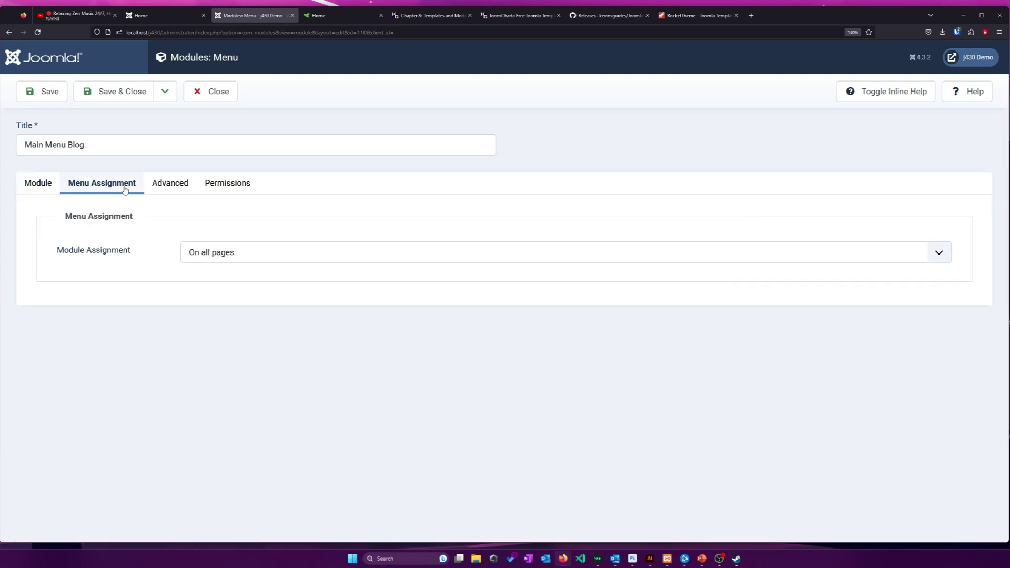
left_click(164, 185)
scroll(121, 261, "down", 2)
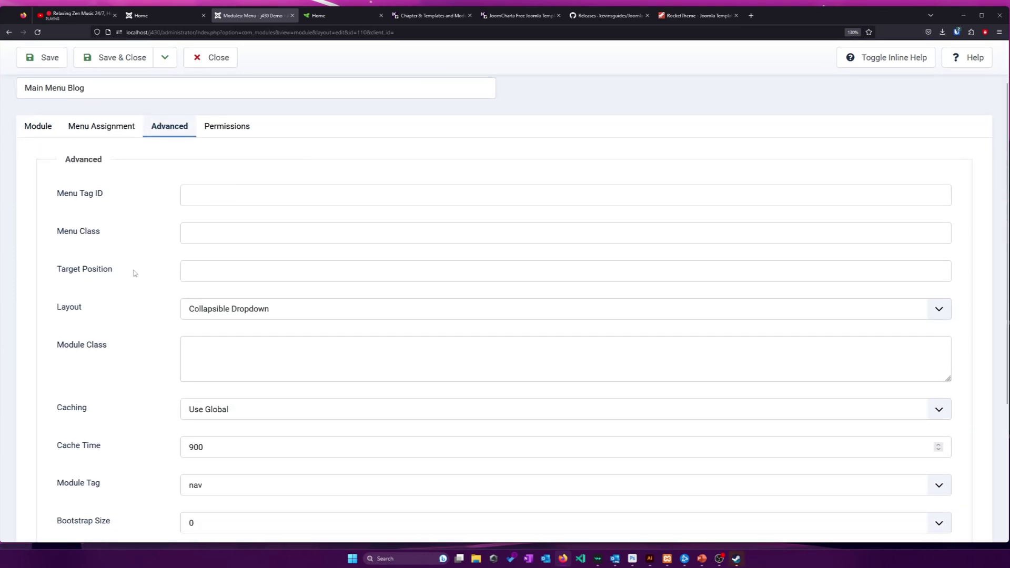
left_click(236, 310)
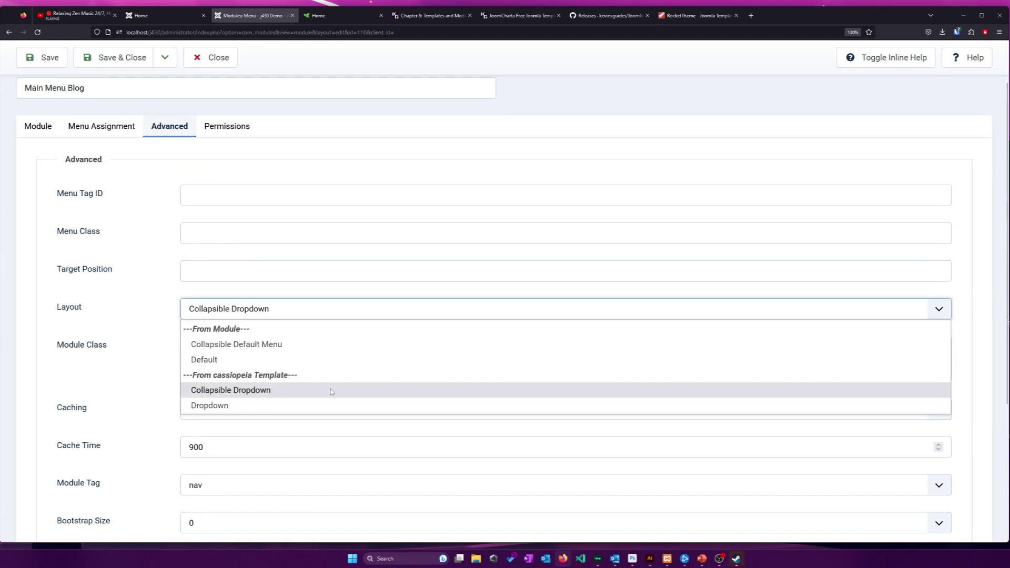
left_click(302, 368)
left_click(301, 365)
scroll(119, 225, "down", 1)
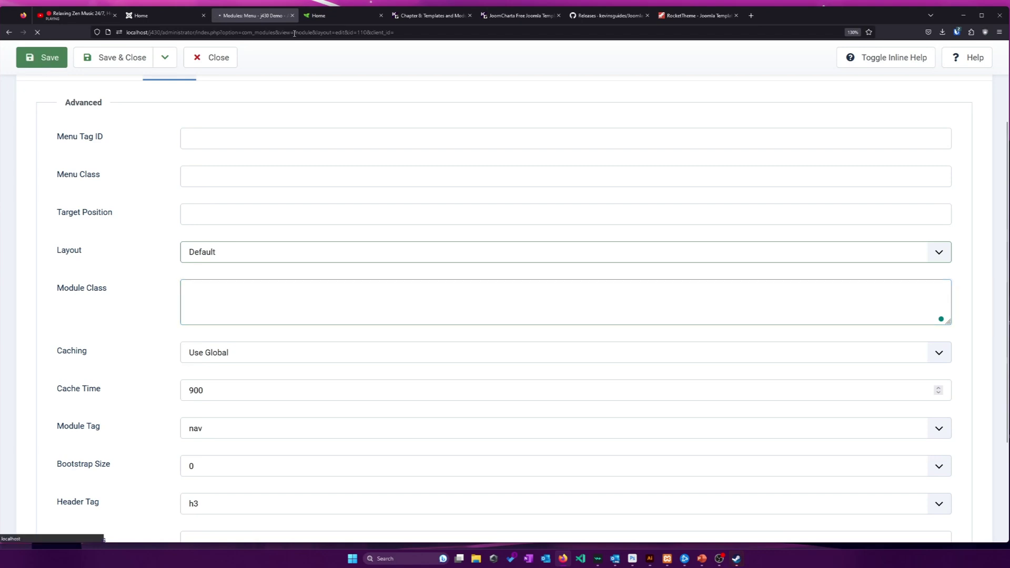
left_click(429, 18)
Step: Reload the homepage and test the Sample Layouts and Help dropdowns
right_click(401, 342)
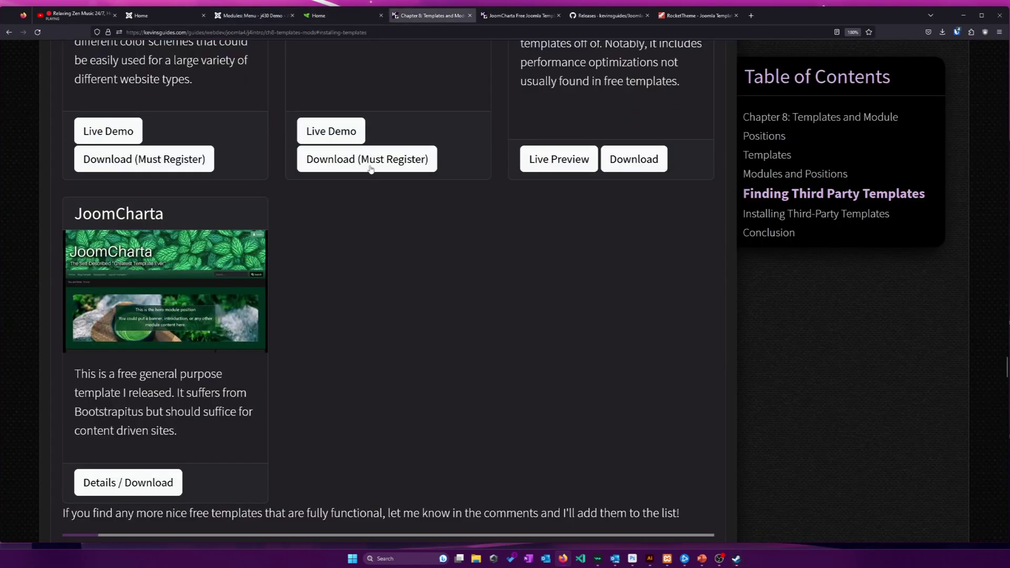
left_click(340, 20)
right_click(396, 111)
left_click(446, 116)
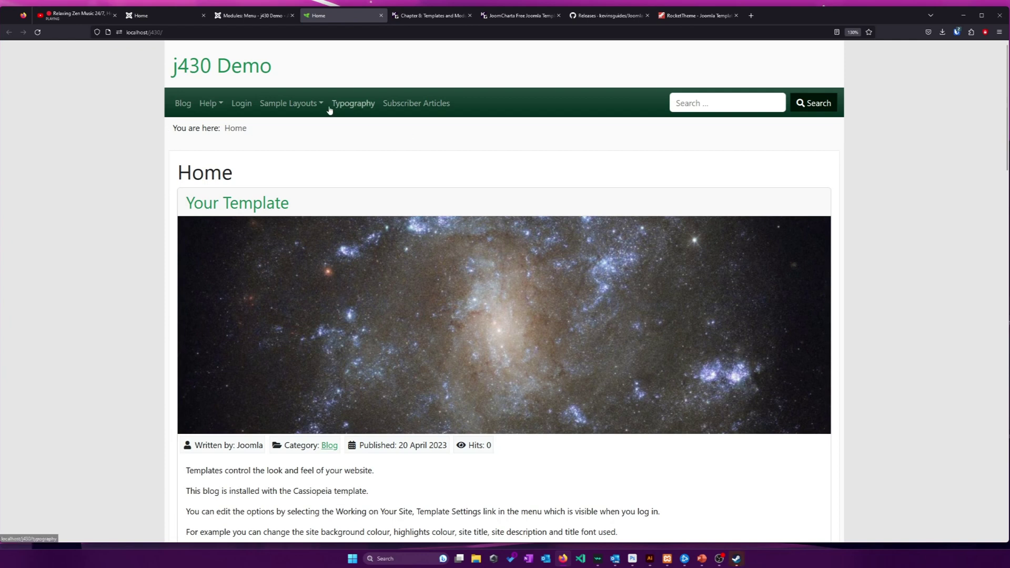
left_click(273, 103)
left_click(141, 161)
left_click(210, 104)
left_click(430, 153)
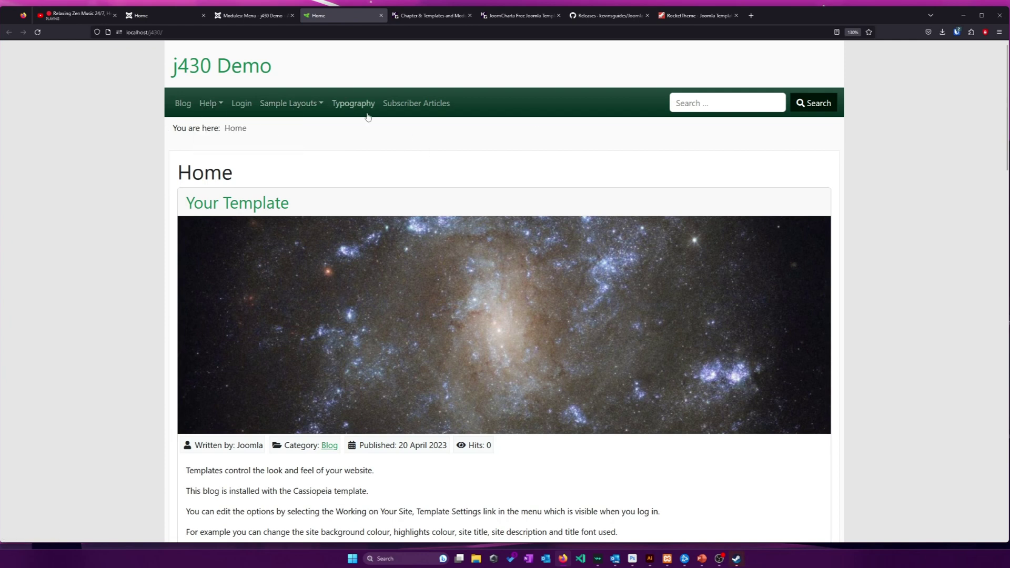
Step: Scroll the homepage and try the search box, then close the Main Menu Blog editor
scroll(280, 156, "down", 2)
scroll(356, 273, "up", 2)
scroll(170, 315, "down", 3)
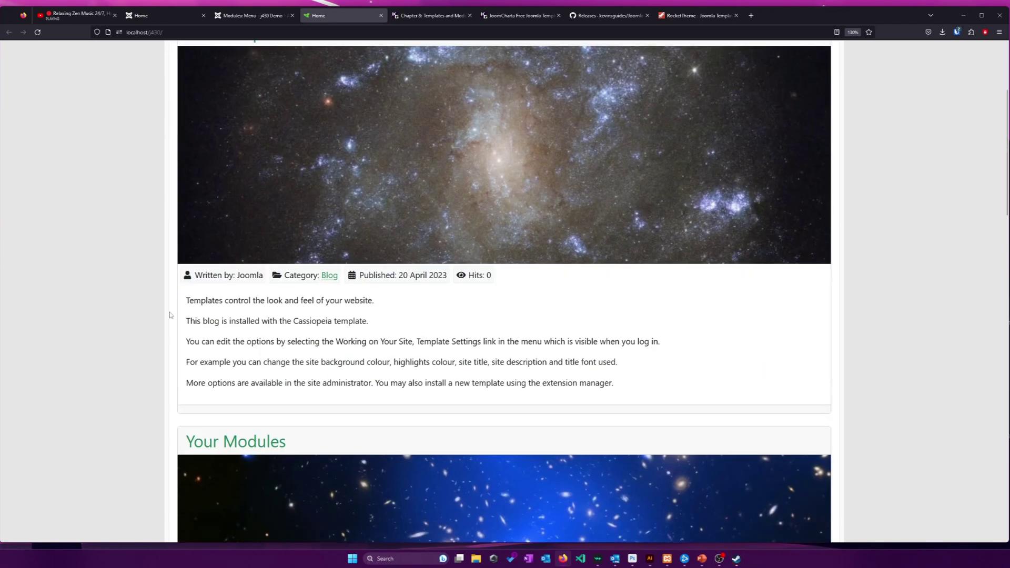
scroll(506, 168, "up", 2)
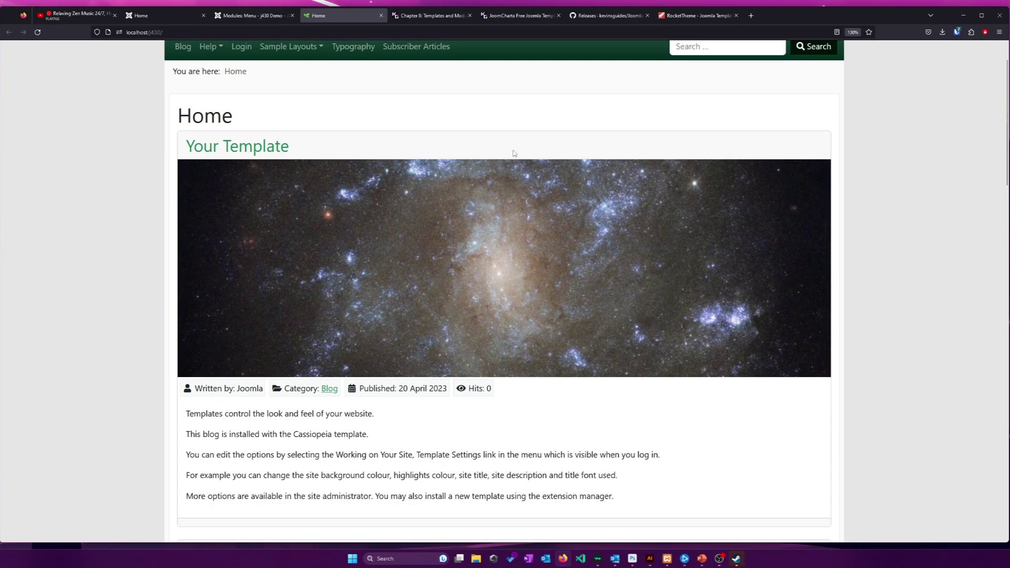
scroll(513, 153, "down", 10)
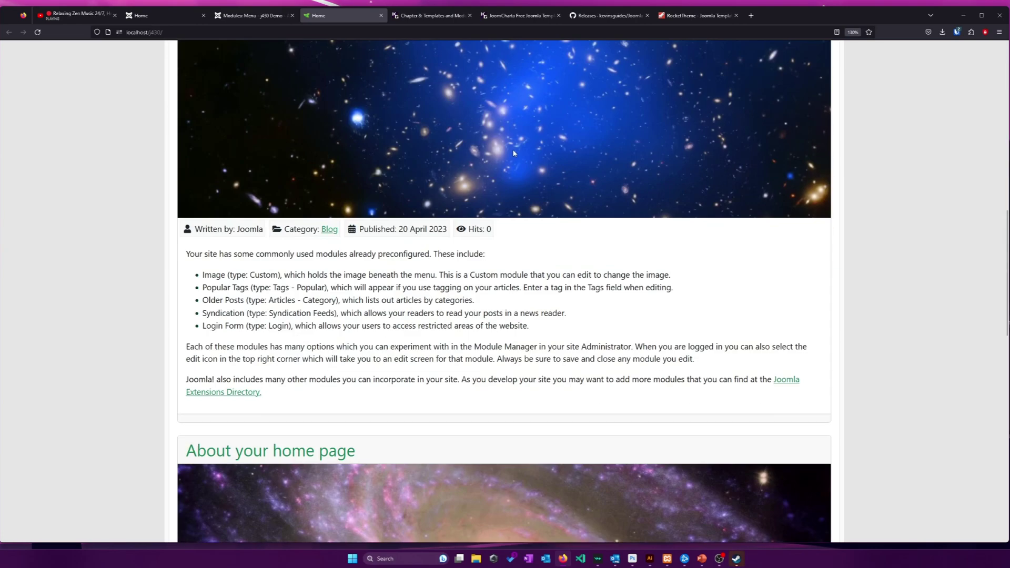
scroll(514, 153, "up", 10)
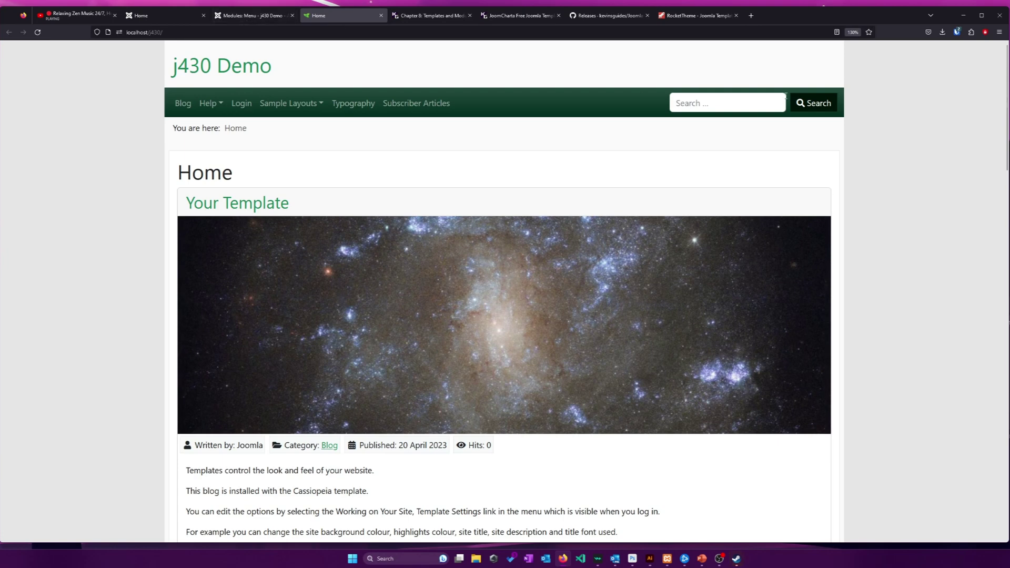
left_click(765, 97)
left_click(718, 137)
scroll(615, 158, "down", 4)
scroll(697, 259, "up", 4)
left_click(252, 15)
left_click(209, 92)
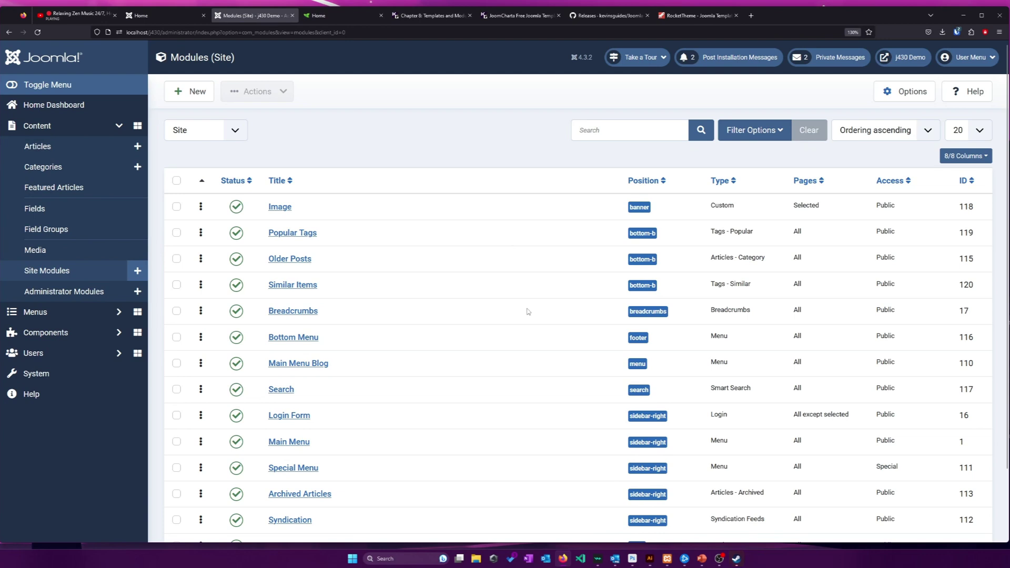
Step: Move the Login Form module to the Sidebar position and save and close it
scroll(369, 347, "down", 2)
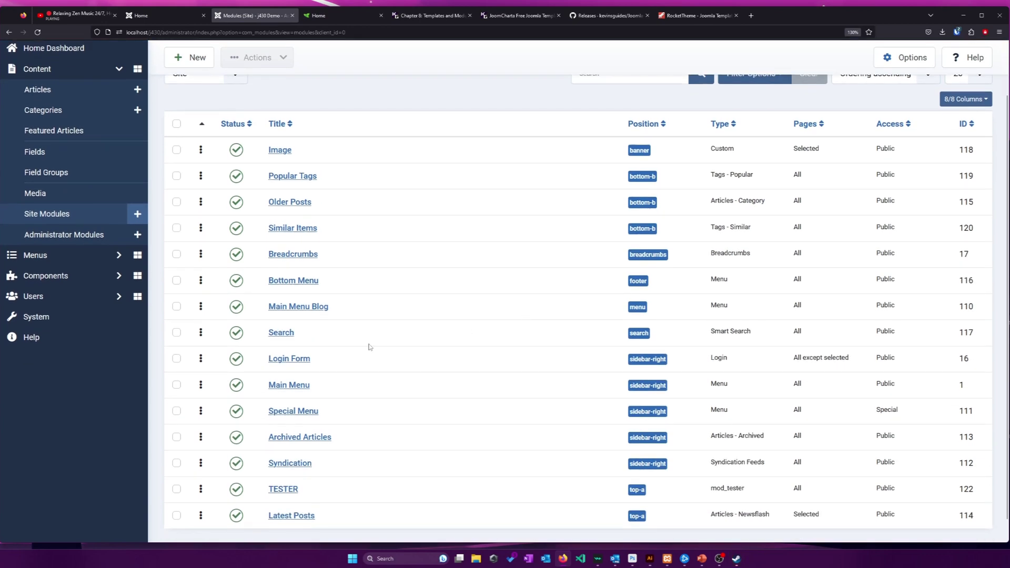
left_click(296, 358)
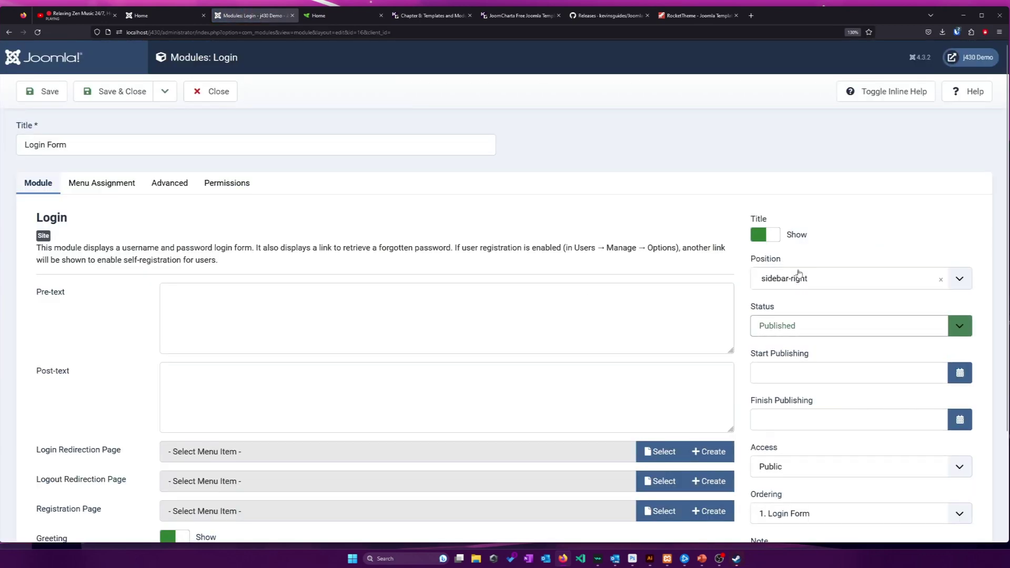
left_click(885, 280)
scroll(841, 355, "down", 3)
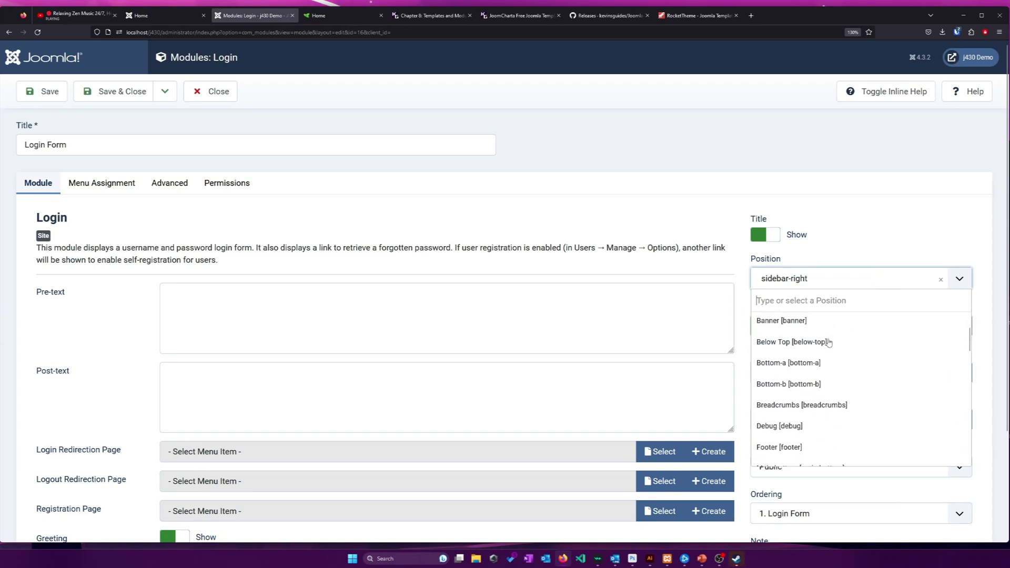
scroll(840, 347, "down", 8)
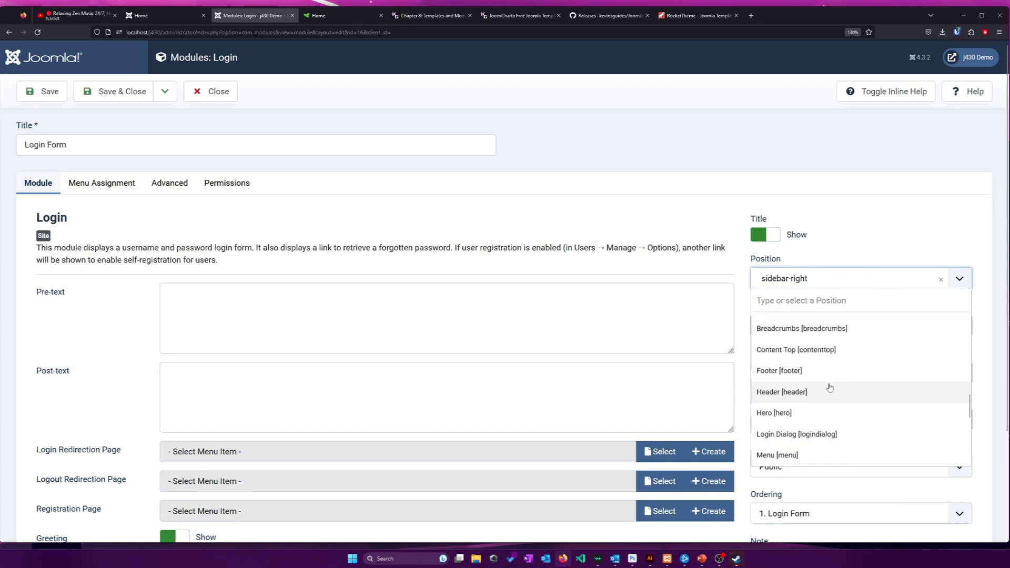
scroll(830, 389, "down", 2)
left_click(850, 439)
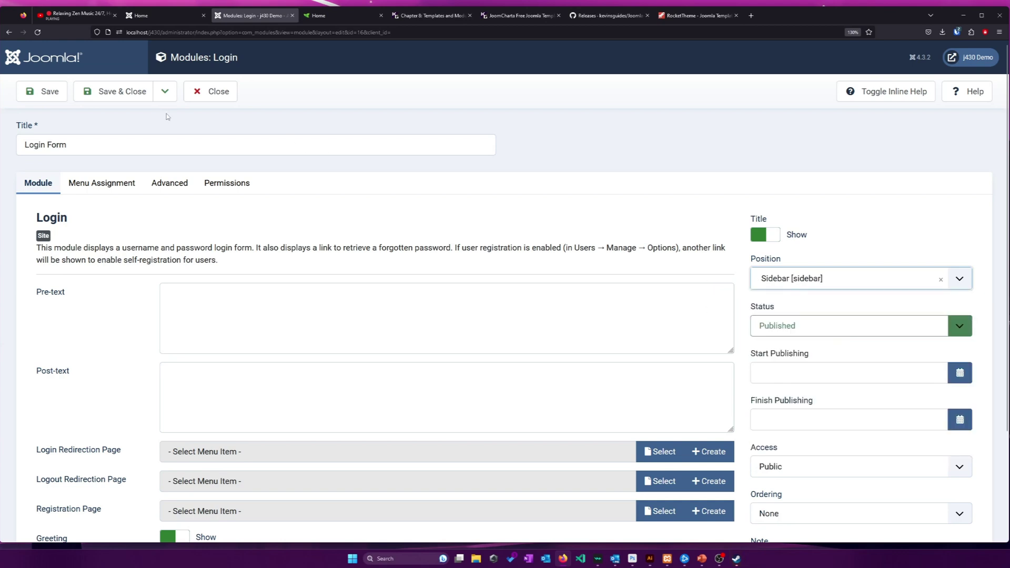
left_click(122, 91)
Step: Reload the site home page to see the login form in the sidebar, then return to the admin
left_click(318, 15)
right_click(446, 132)
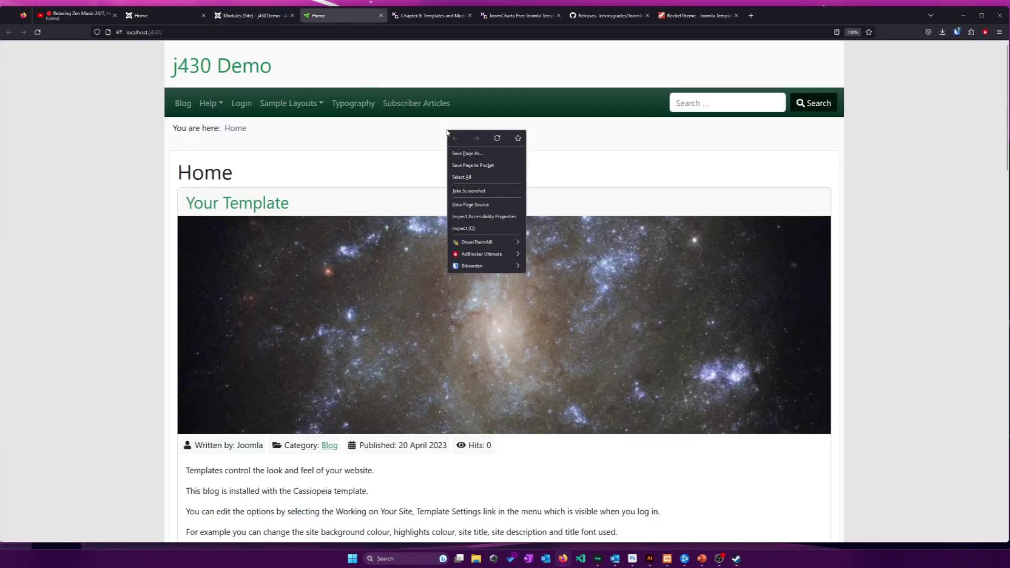
left_click(497, 138)
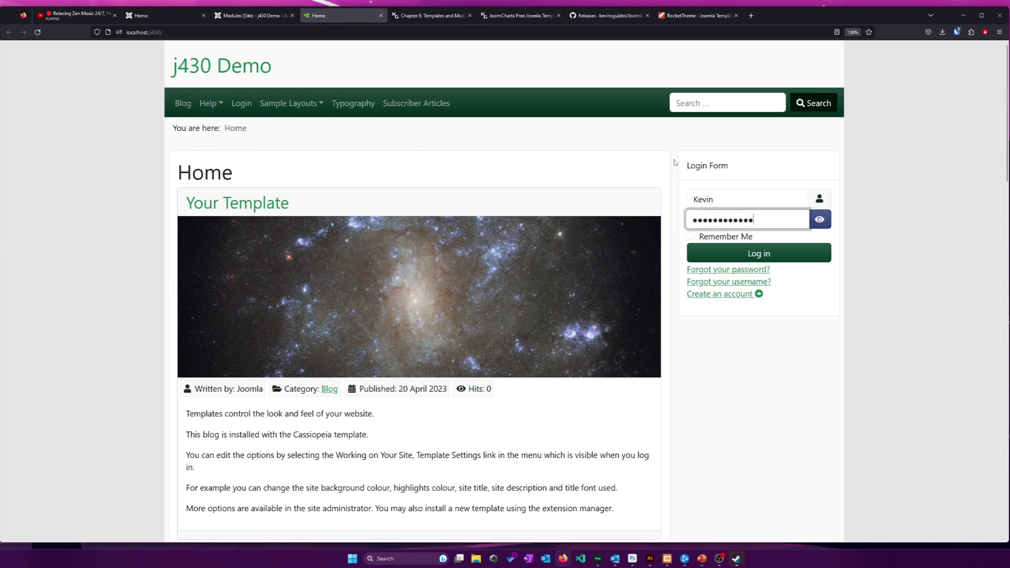
left_click(670, 369)
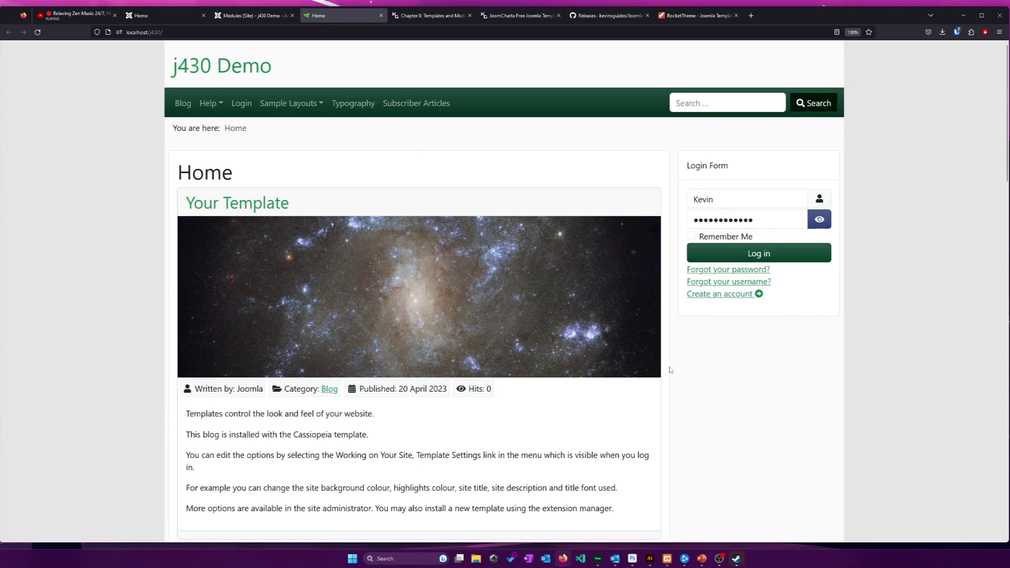
left_click(252, 16)
left_click(40, 375)
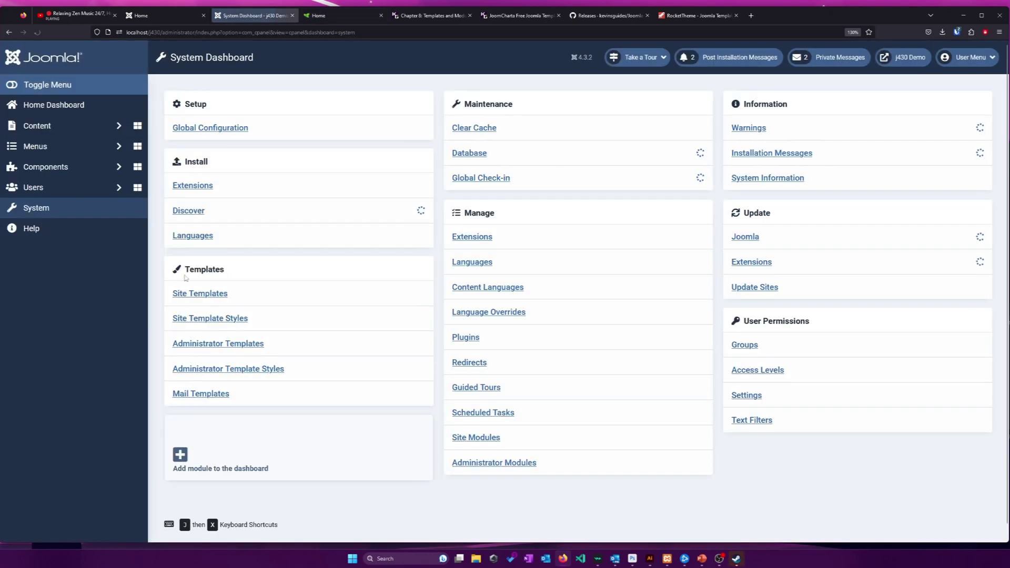
left_click(219, 322)
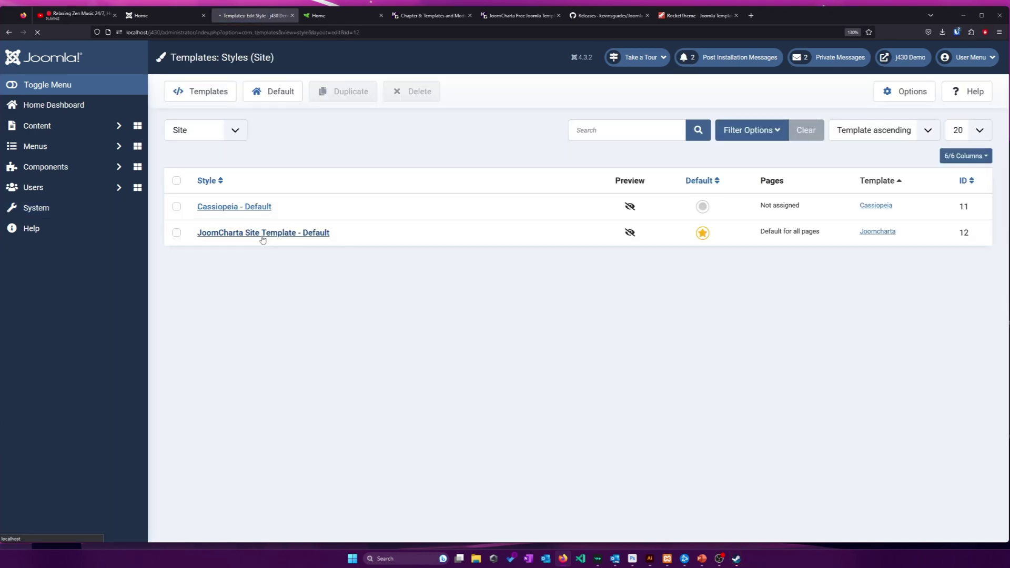
left_click(263, 237)
left_click(98, 190)
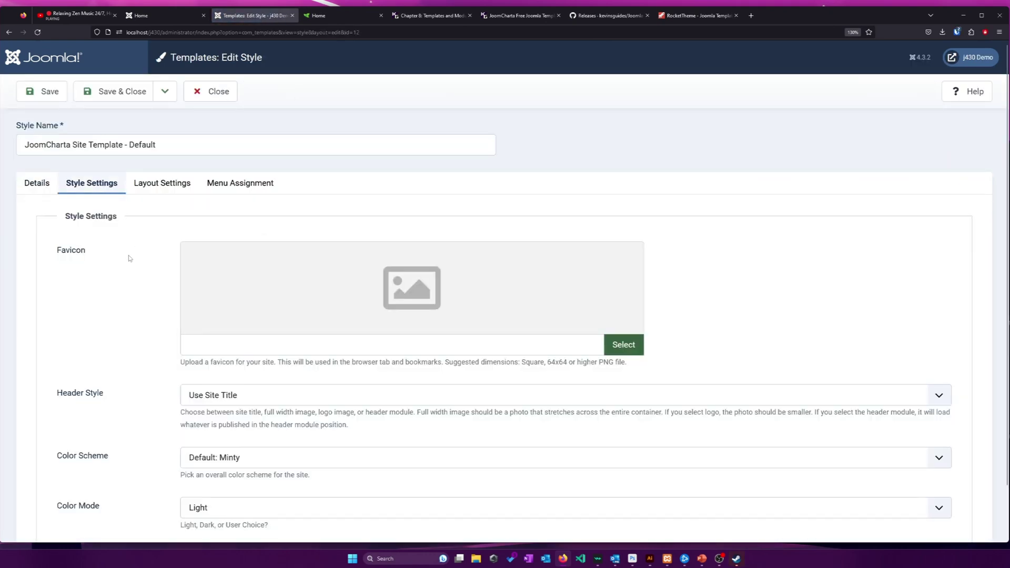
scroll(129, 258, "down", 1)
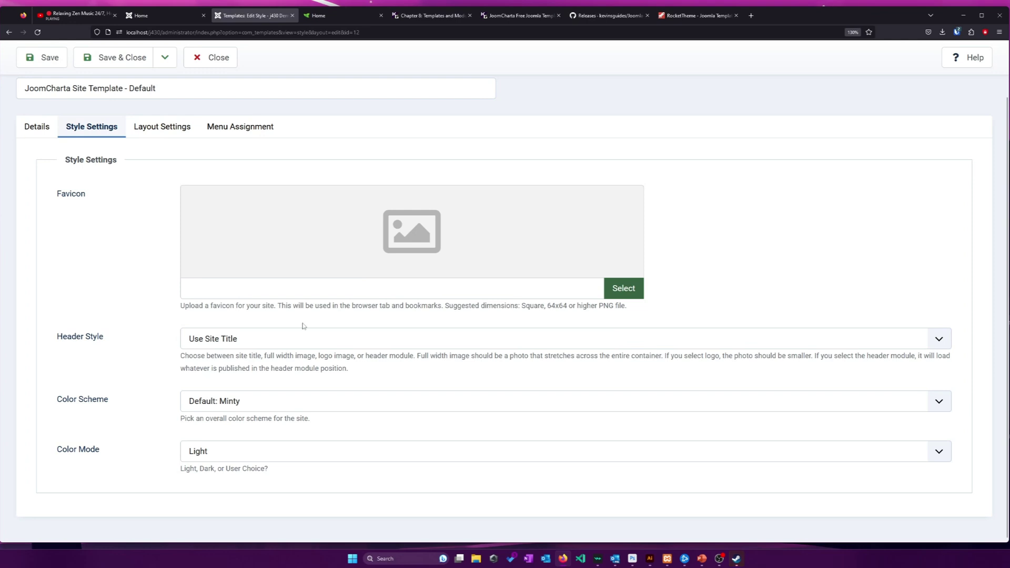
left_click(276, 347)
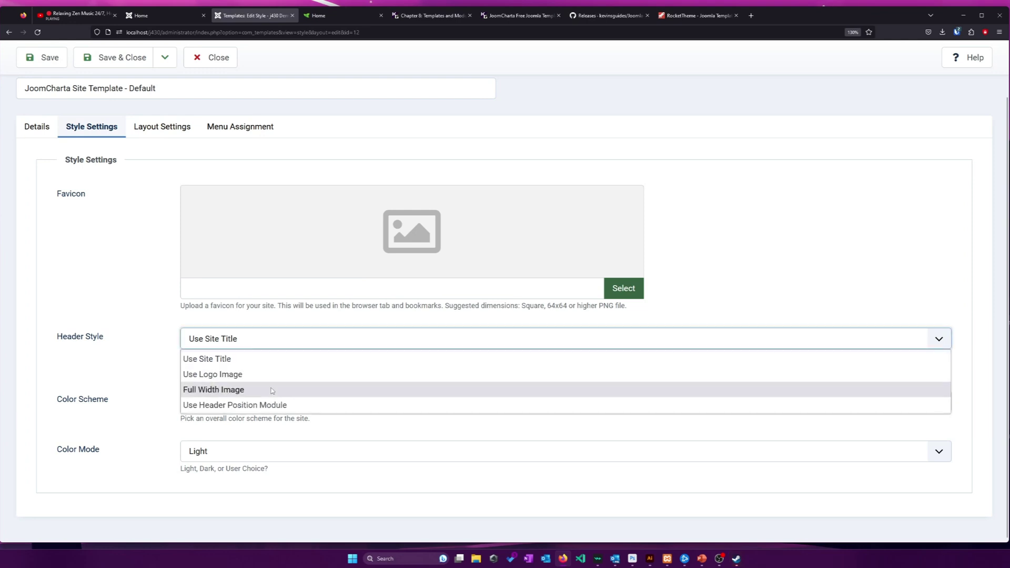
left_click(216, 359)
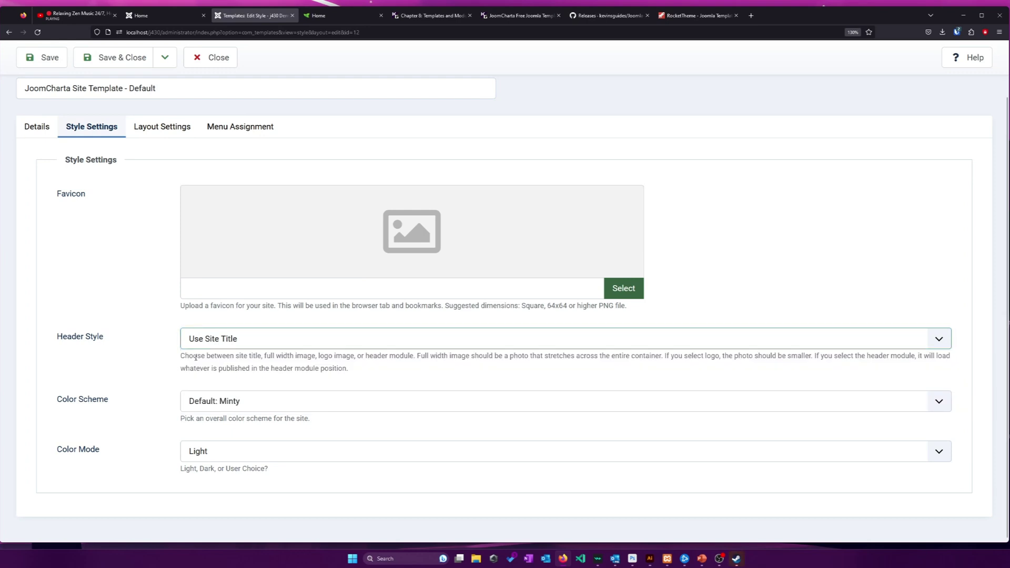
left_click(232, 346)
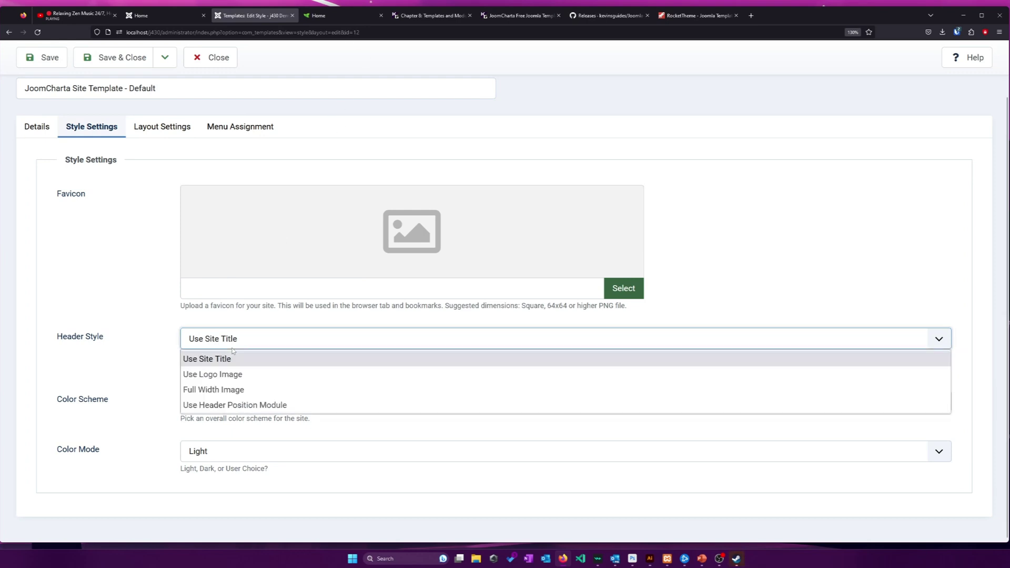
left_click(196, 342)
left_click(342, 15)
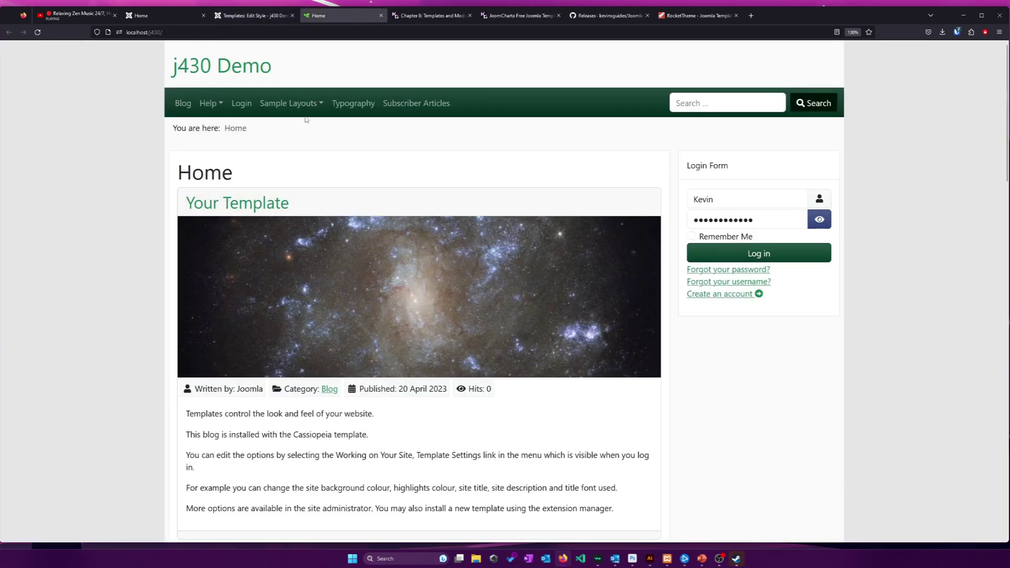
left_click(257, 17)
left_click(254, 342)
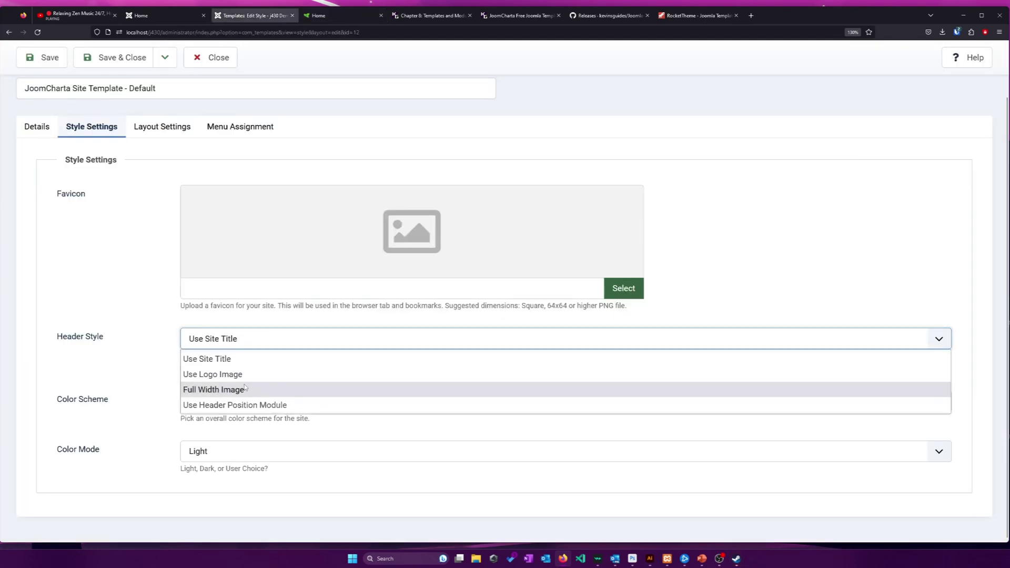
left_click(259, 376)
left_click(252, 340)
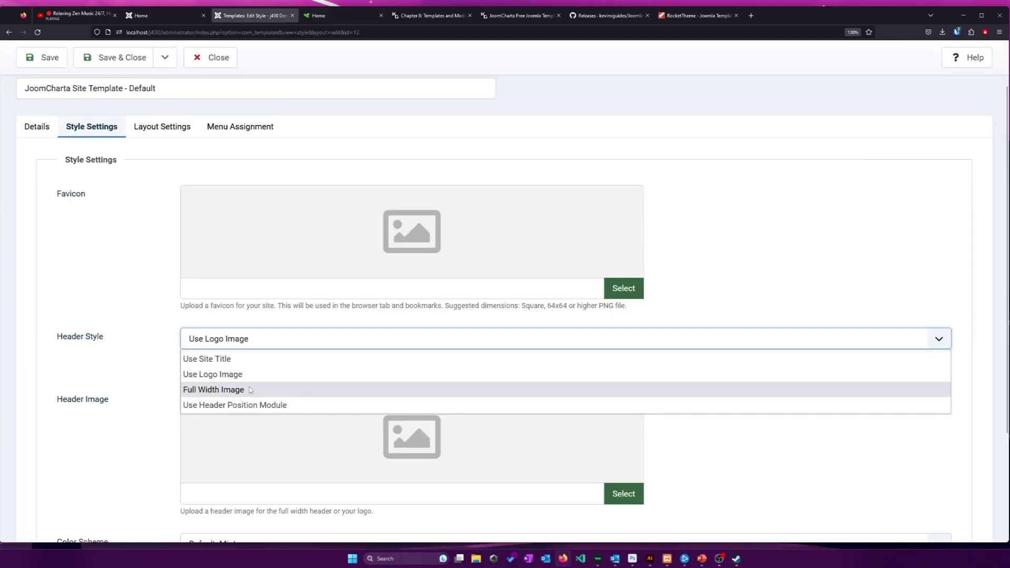
left_click(247, 388)
left_click(241, 338)
left_click(241, 405)
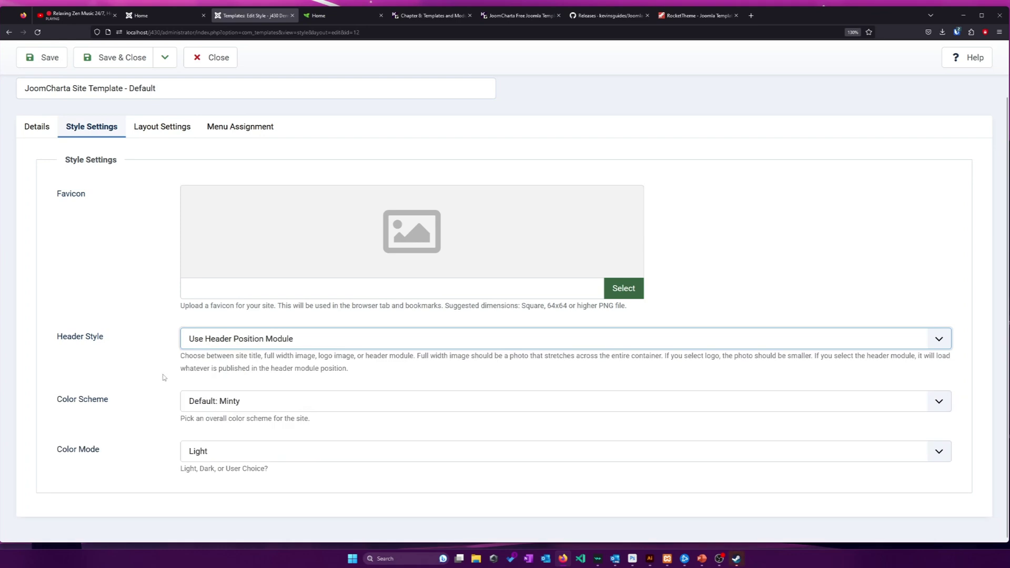
left_click(210, 339)
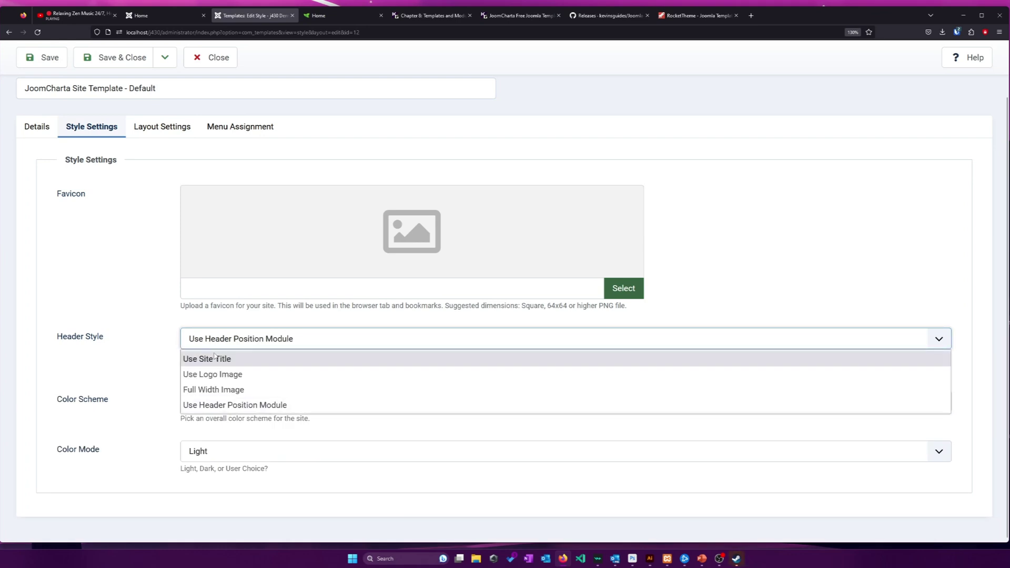
left_click(215, 356)
left_click(238, 399)
Step: Set the style's colour mode to Dark, save, and reload the home page to preview it
left_click(221, 452)
left_click(221, 451)
left_click(200, 485)
left_click(42, 58)
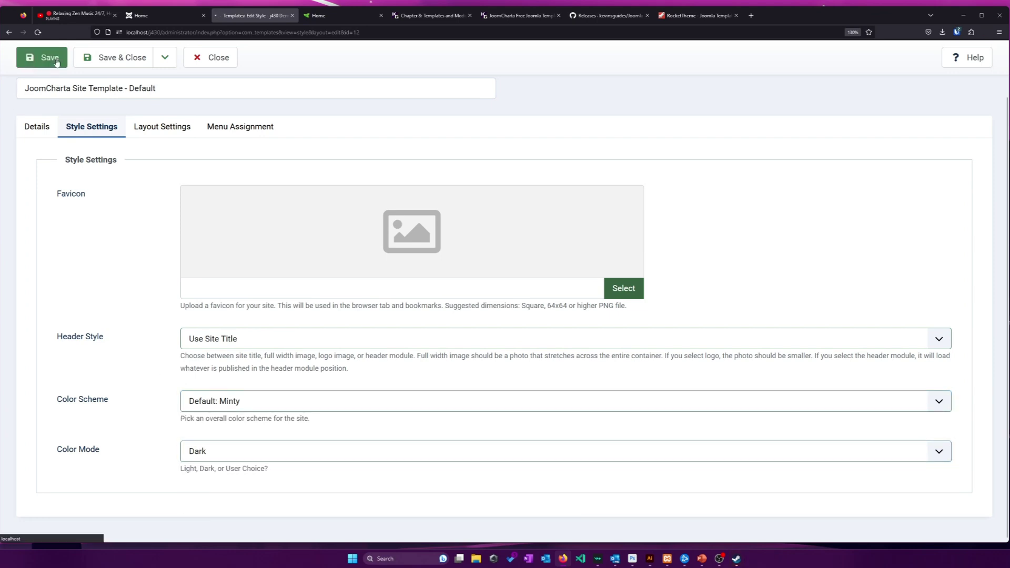
left_click(318, 15)
right_click(349, 131)
left_click(394, 137)
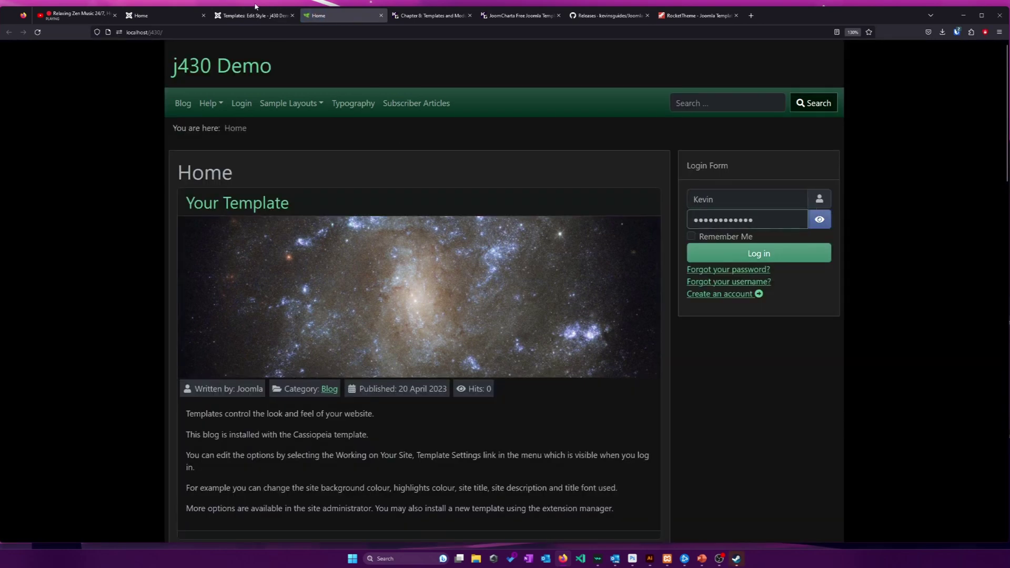
Step: Change the colour mode to User Preference, save, and reload the home page
left_click(257, 9)
scroll(258, 200, "down", 1)
left_click(207, 451)
left_click(203, 502)
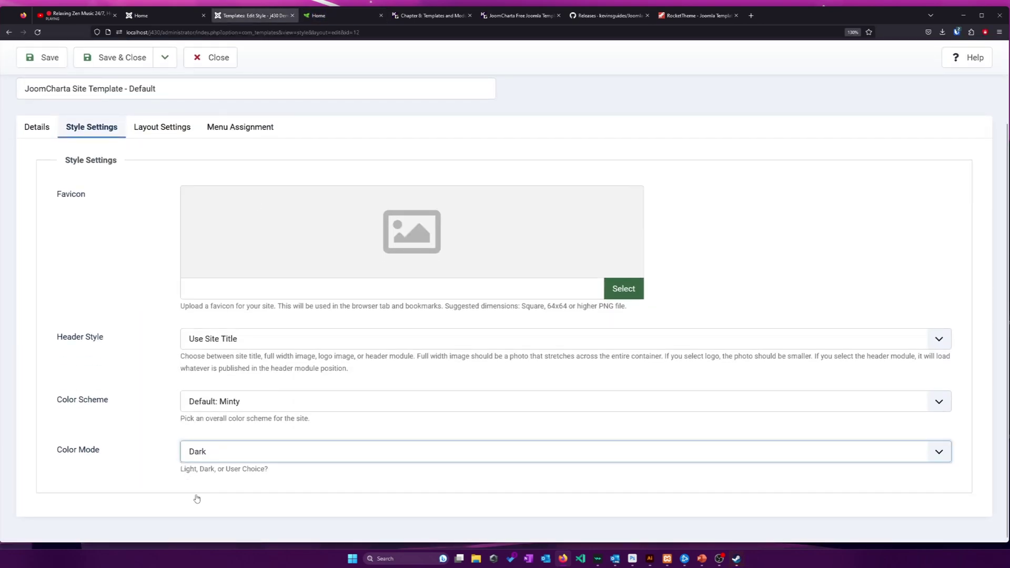
left_click(46, 59)
left_click(318, 15)
right_click(411, 116)
left_click(460, 123)
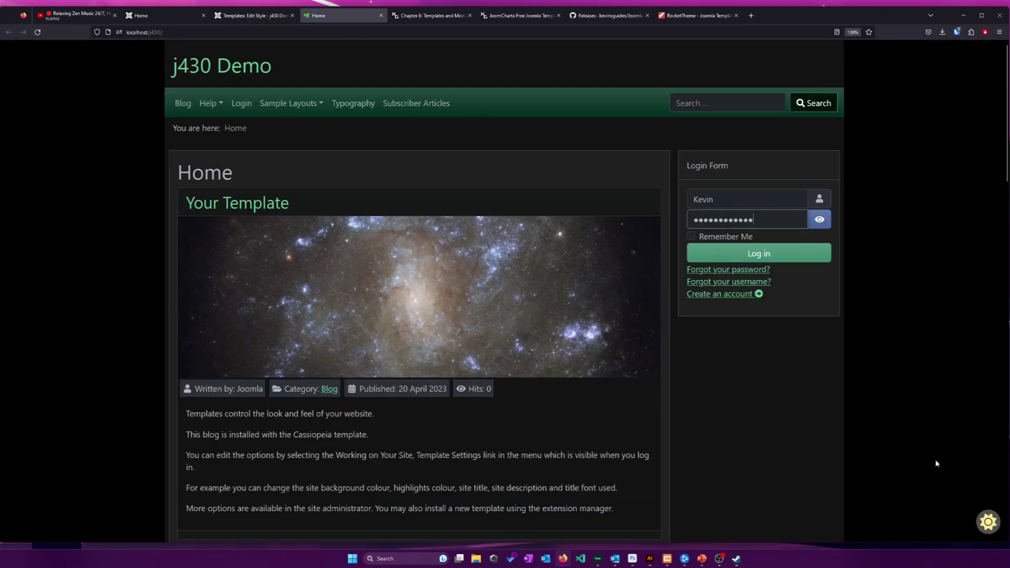
Step: Try the site's light/dark toggle on the front end
scroll(936, 463, "down", 2)
left_click(986, 522)
left_click(986, 522)
scroll(953, 436, "up", 2)
Step: Hide the colour toggle, set colour mode to Light and colour scheme to Use Custom
left_click(258, 14)
scroll(247, 417, "down", 5)
left_click(195, 372)
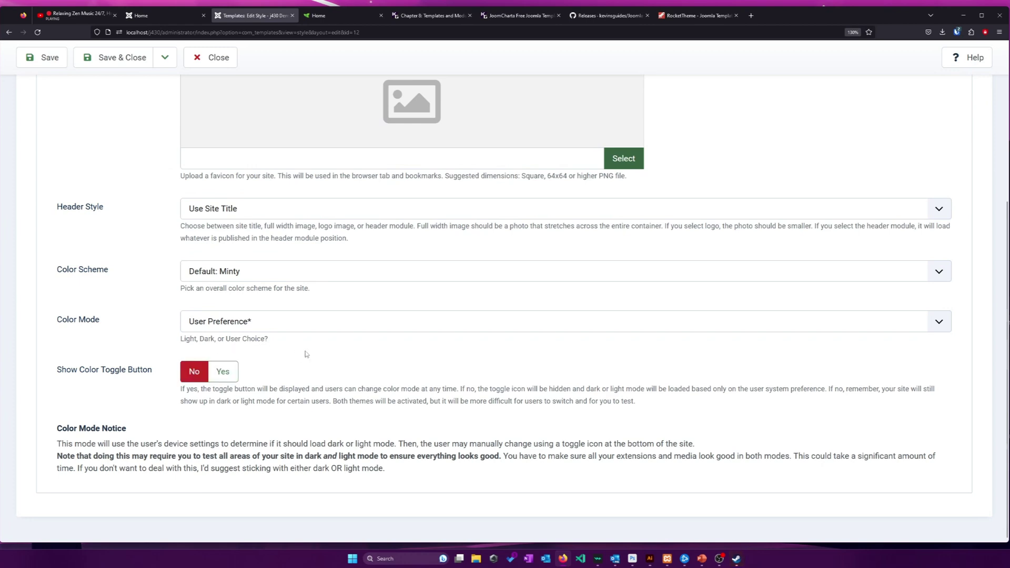
left_click(252, 323)
left_click(250, 340)
left_click(245, 402)
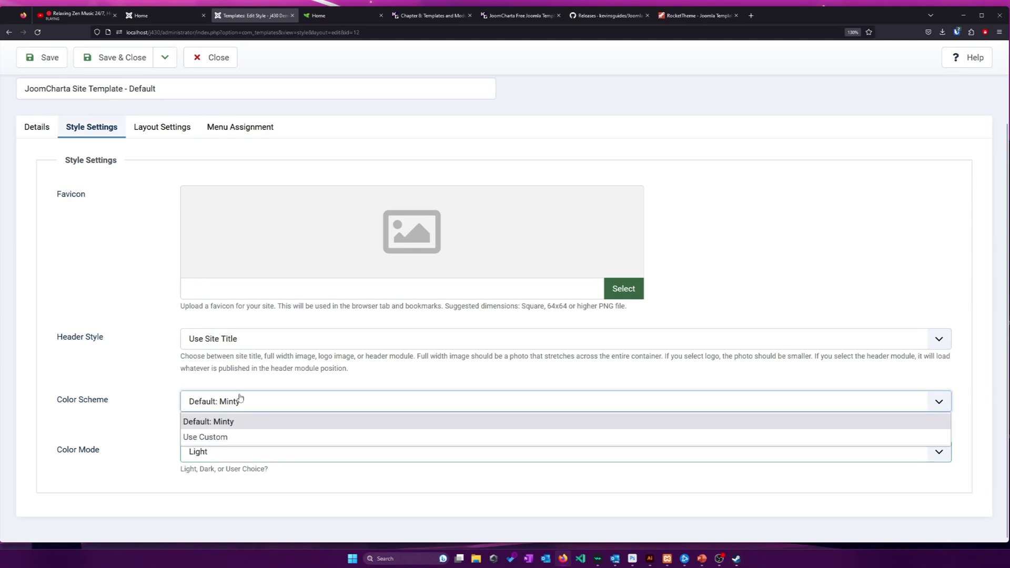
left_click(223, 436)
Step: Pick purple #73016b as the primary colour and save the style
scroll(217, 434, "down", 2)
scroll(217, 434, "down", 2)
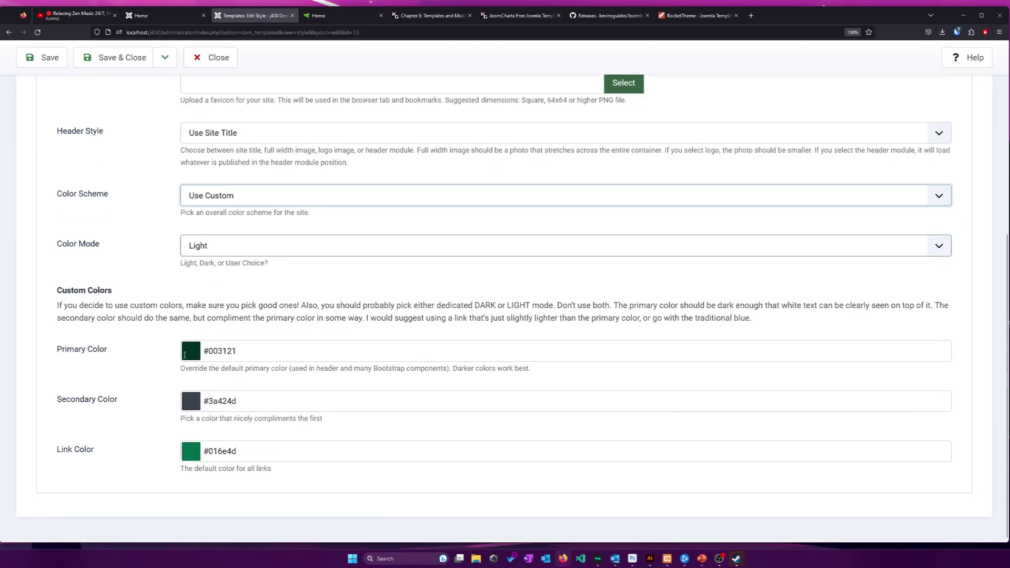
left_click(218, 351)
left_click(261, 377)
left_click_drag(245, 381, 258, 404)
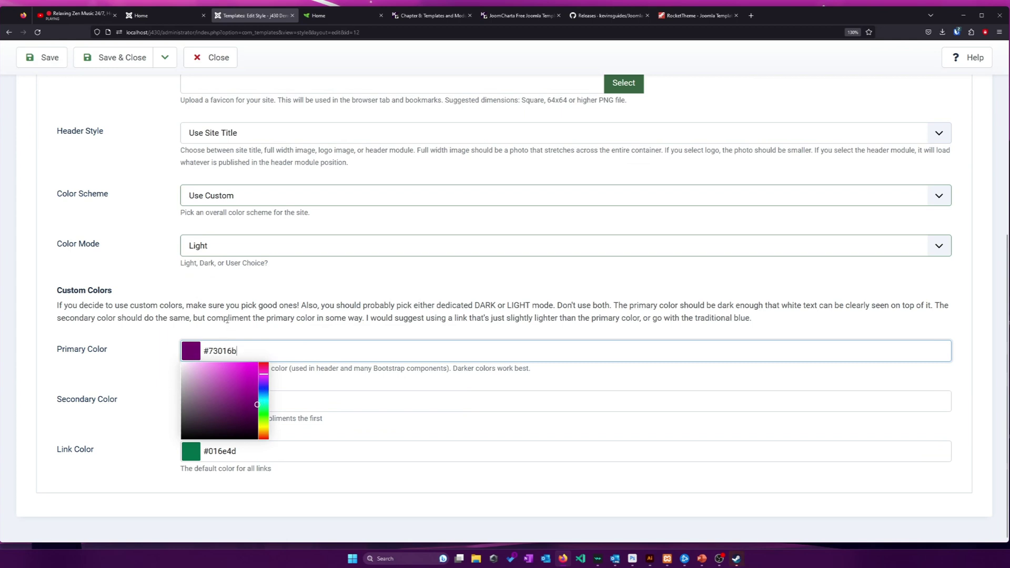
left_click(174, 354)
left_click(44, 57)
Step: Reload the live home page to view the purple theme
left_click(326, 15)
right_click(102, 183)
left_click(151, 189)
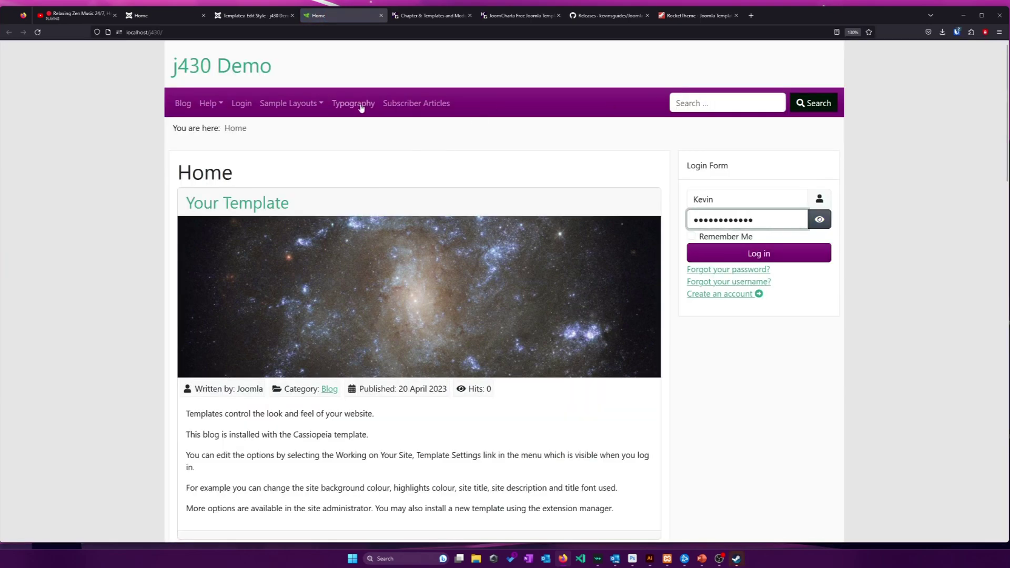
scroll(505, 247, "down", 3)
scroll(517, 285, "down", 5)
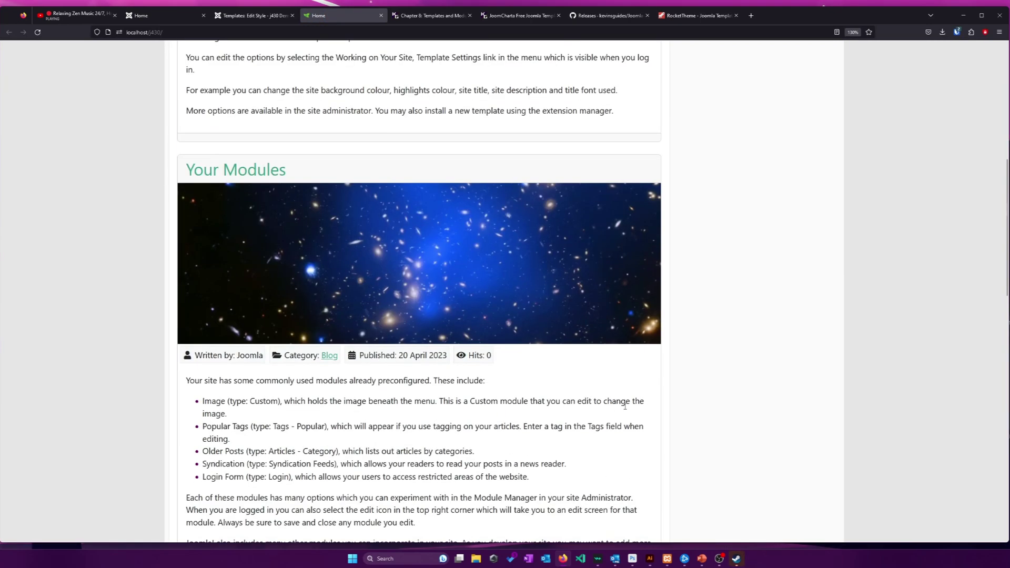
scroll(659, 413, "up", 8)
left_click(659, 413)
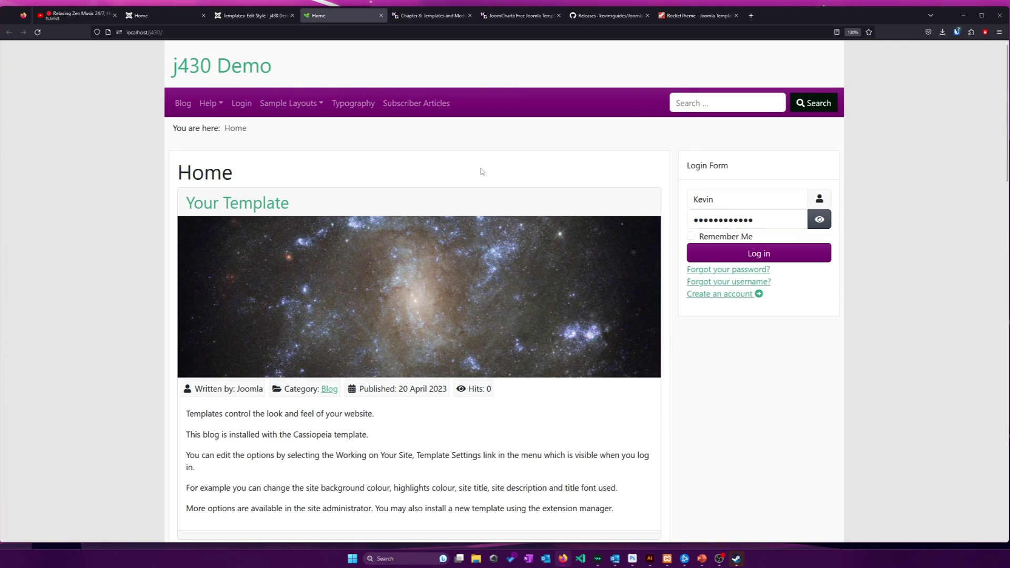
Step: Browse the RocketTheme and Chapter 8 free template pages, then return to the live home page
left_click(681, 21)
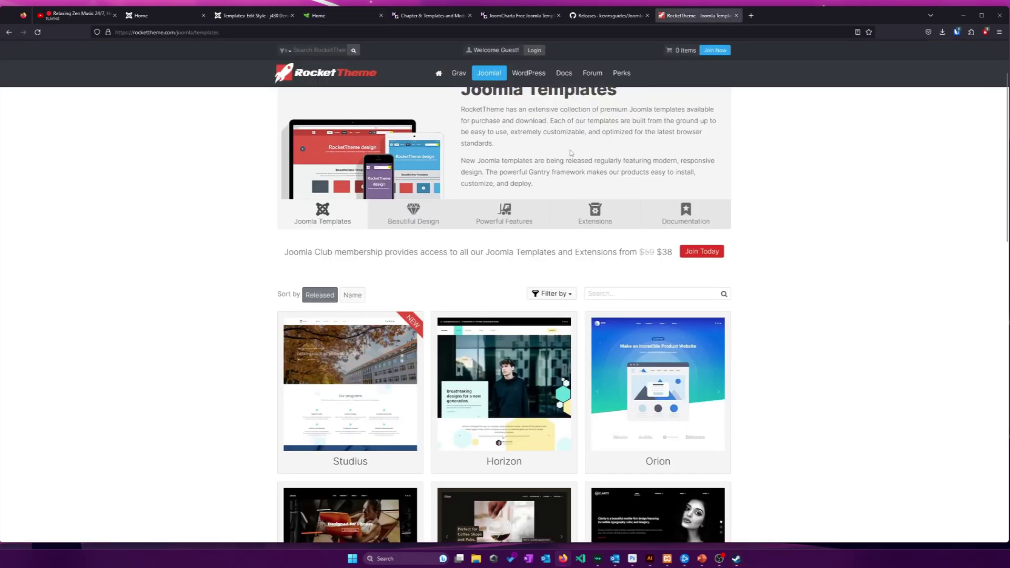
left_click(434, 16)
left_click(326, 18)
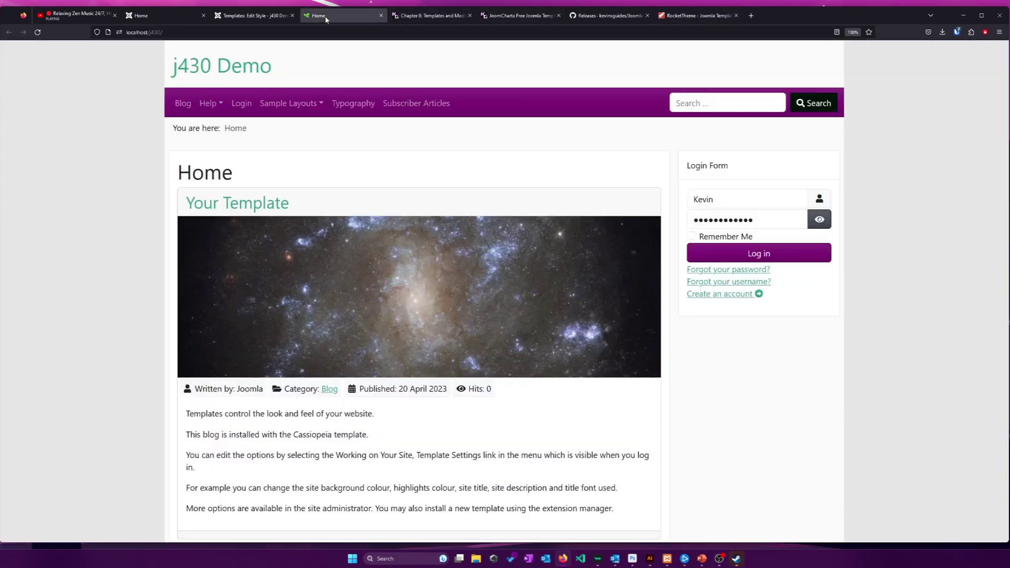
left_click(252, 16)
left_click(328, 15)
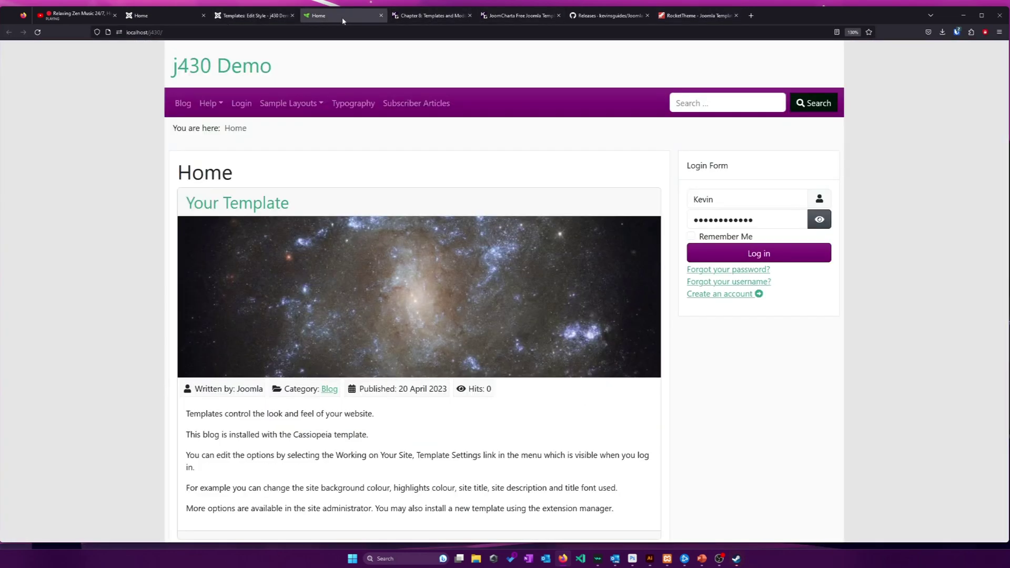
left_click(420, 21)
scroll(567, 290, "up", 6)
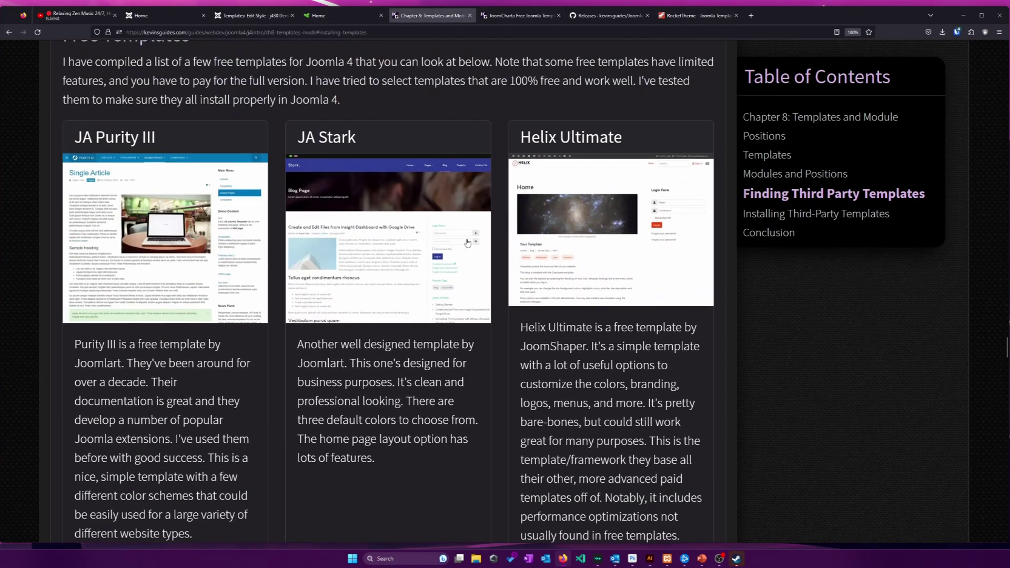
scroll(395, 233, "up", 3)
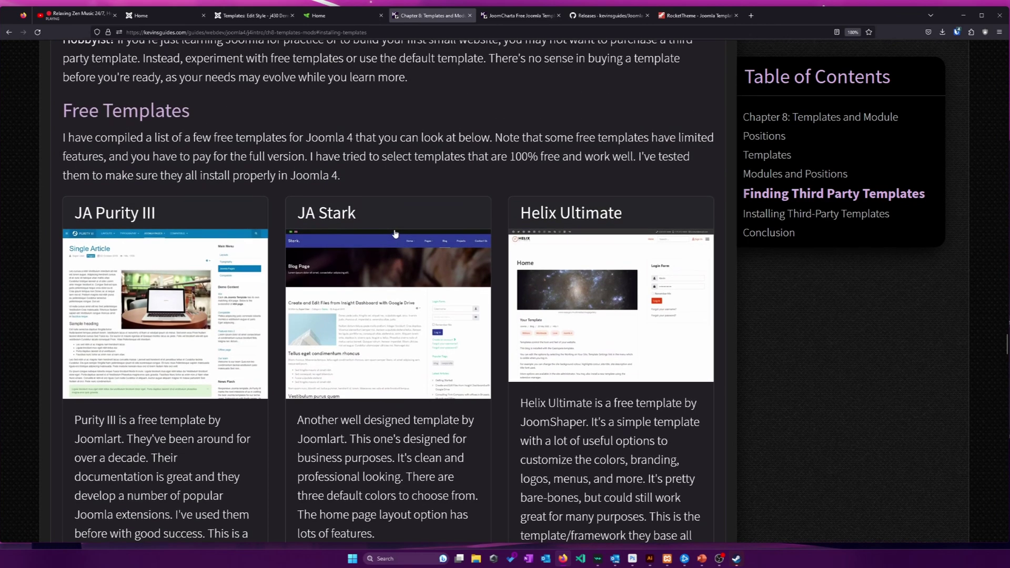
scroll(393, 234, "down", 6)
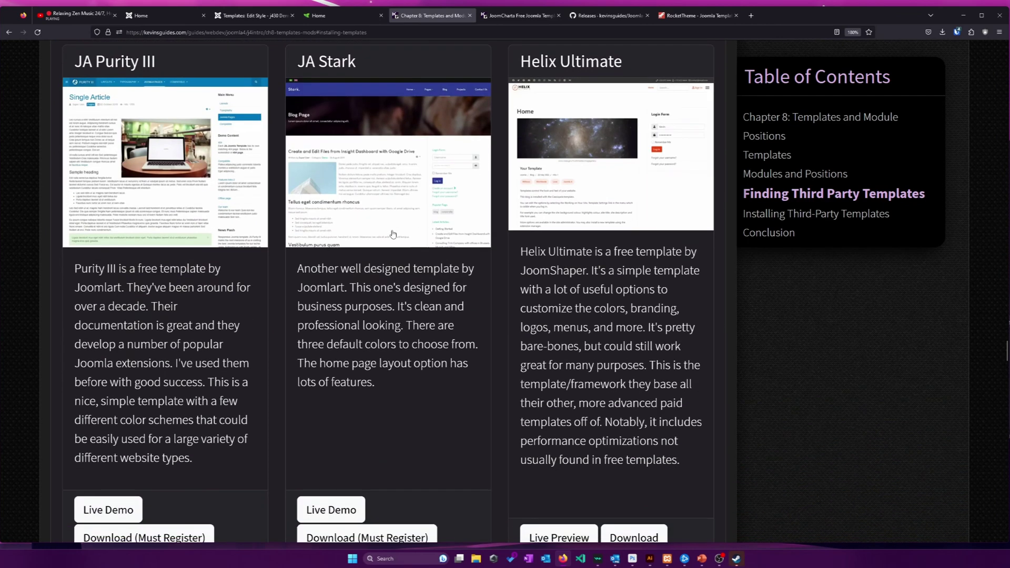
left_click(319, 21)
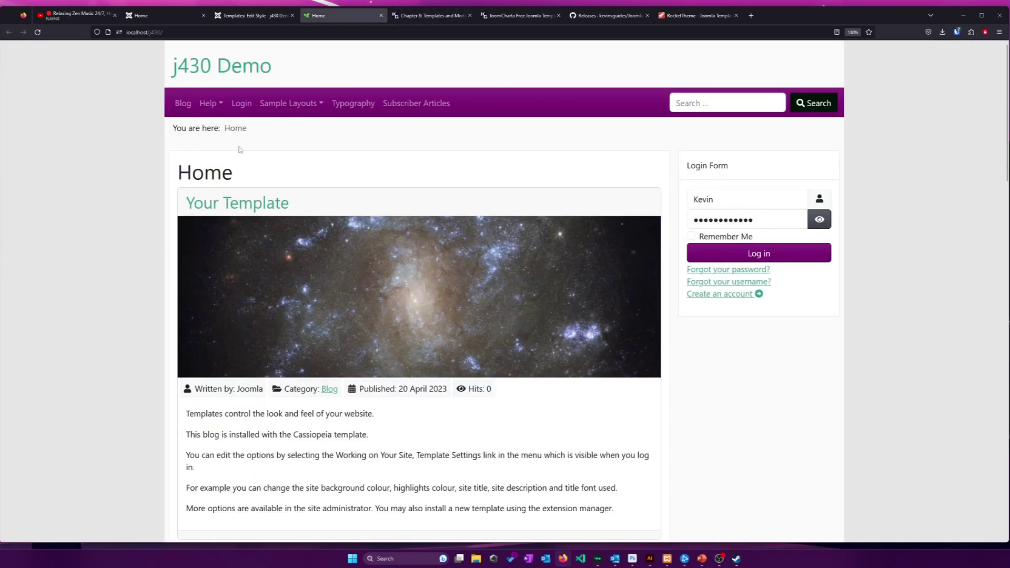
Step: Save the JoomCharta style, check its Layout Settings, then Save & Close
left_click(263, 15)
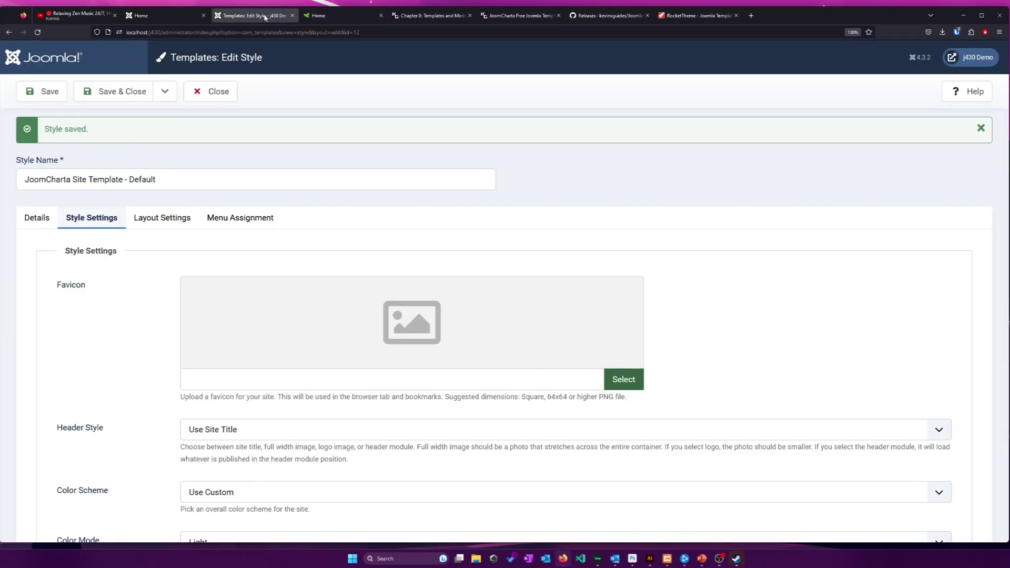
scroll(146, 282, "down", 4)
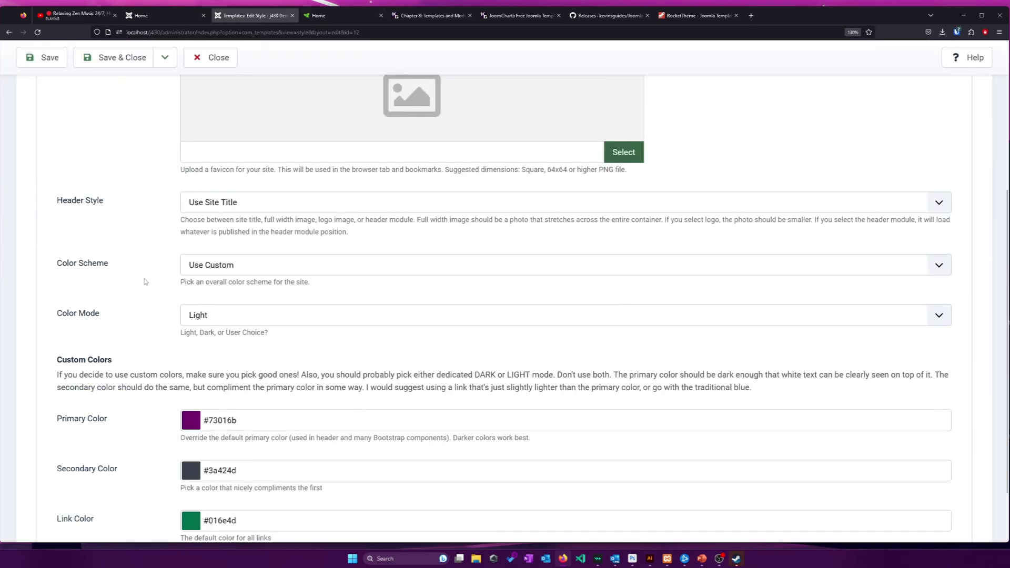
scroll(146, 281, "down", 2)
key("j")
key("a")
left_click(151, 222)
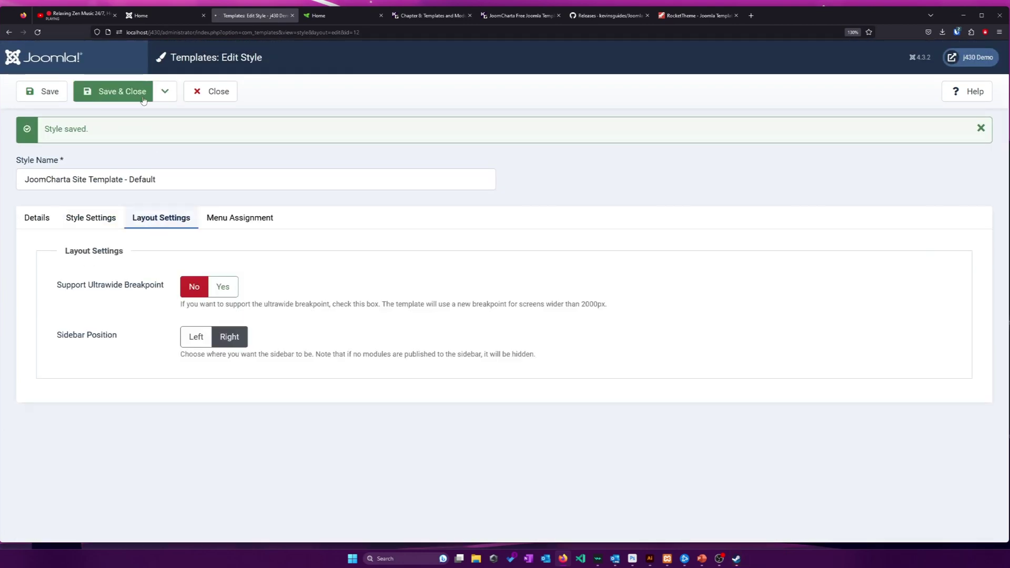
left_click(122, 92)
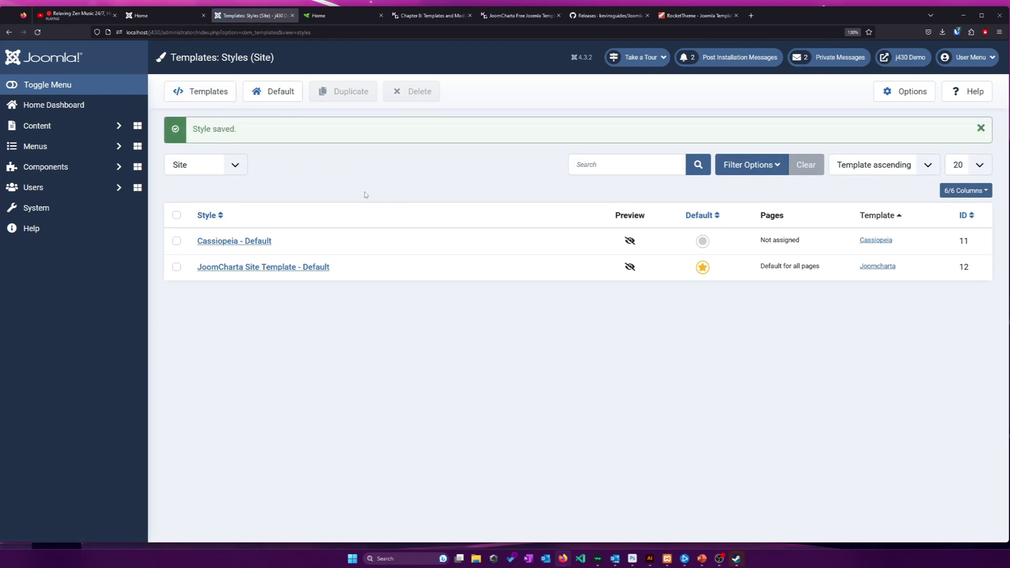
Step: Assign Cassiopeia - Default to the Home menu item, save, and reload the site homepage
left_click(238, 241)
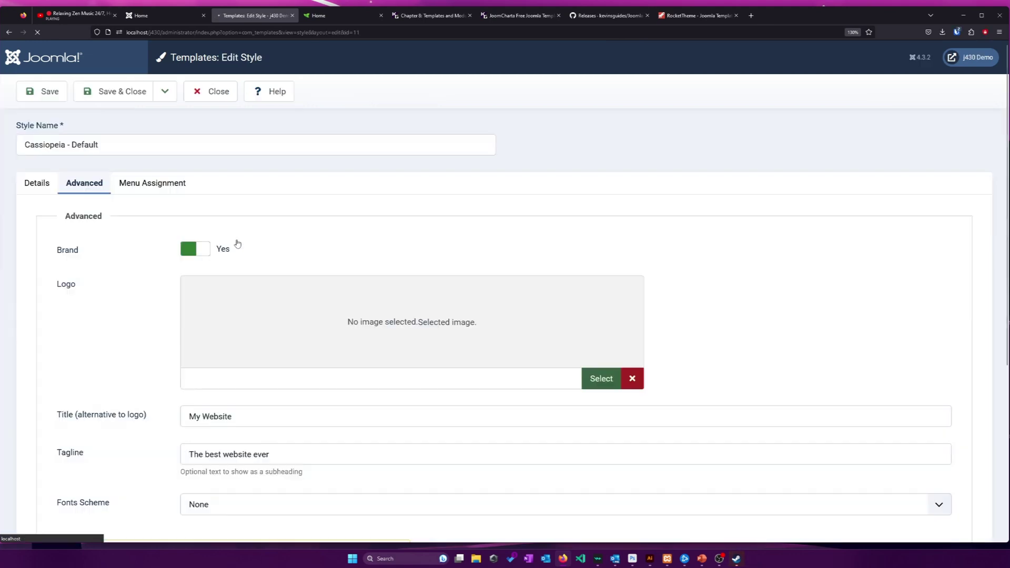
left_click(161, 189)
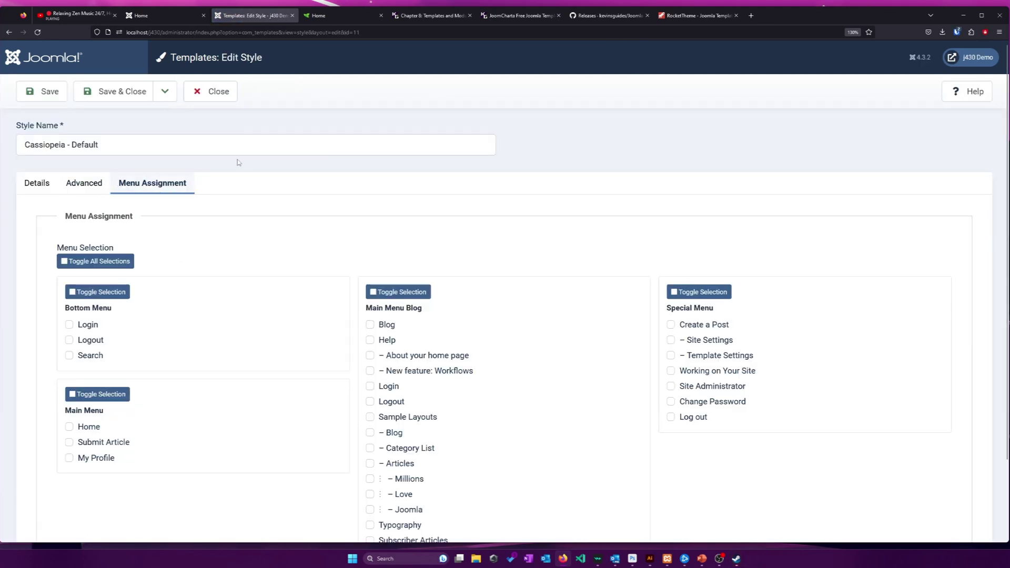
scroll(305, 169, "down", 3)
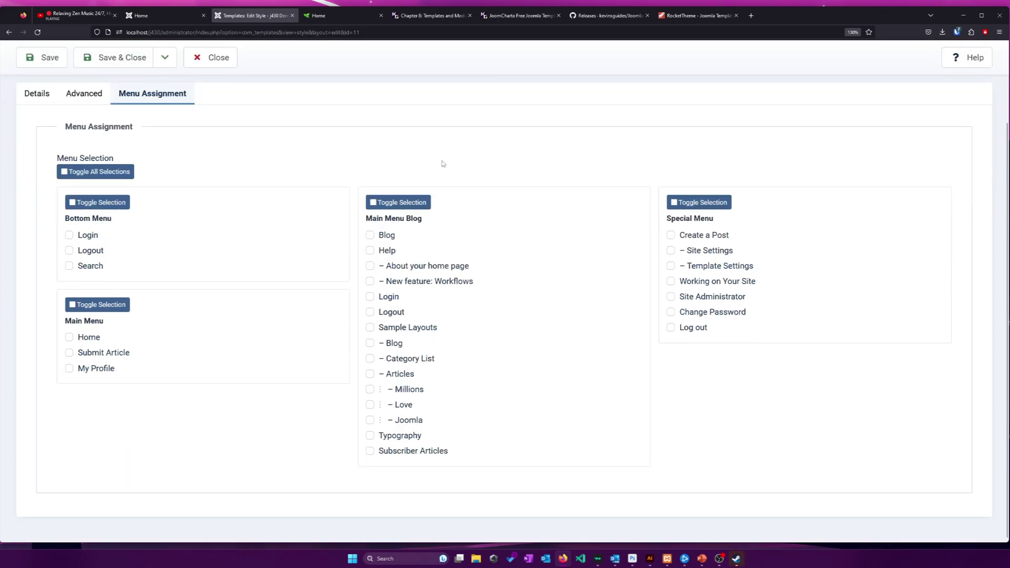
scroll(349, 337, "up", 3)
scroll(203, 276, "down", 3)
left_click(42, 58)
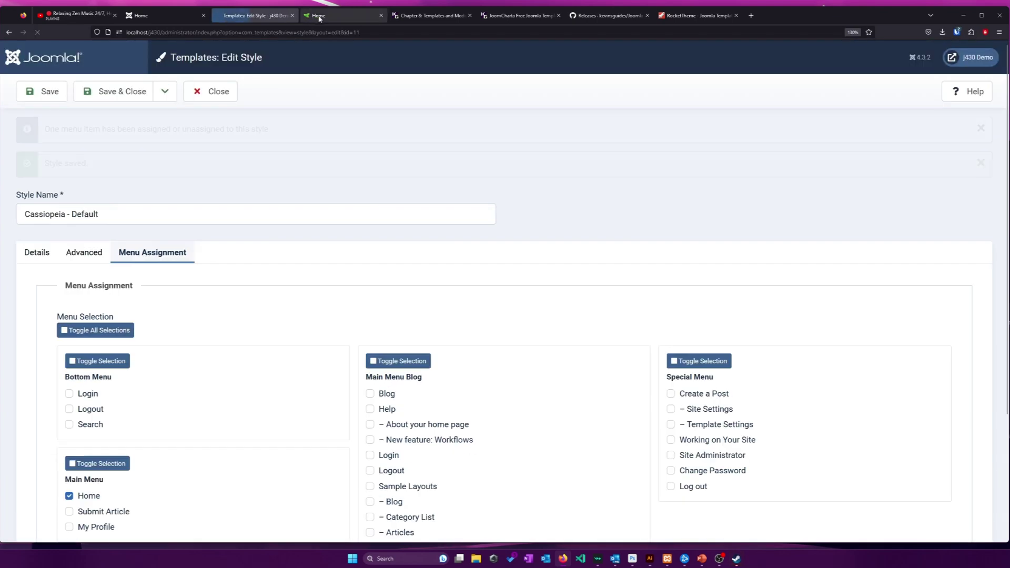
left_click(318, 16)
key("F5")
Step: Try logging in on the site's Login page with the saved credentials
left_click(82, 106)
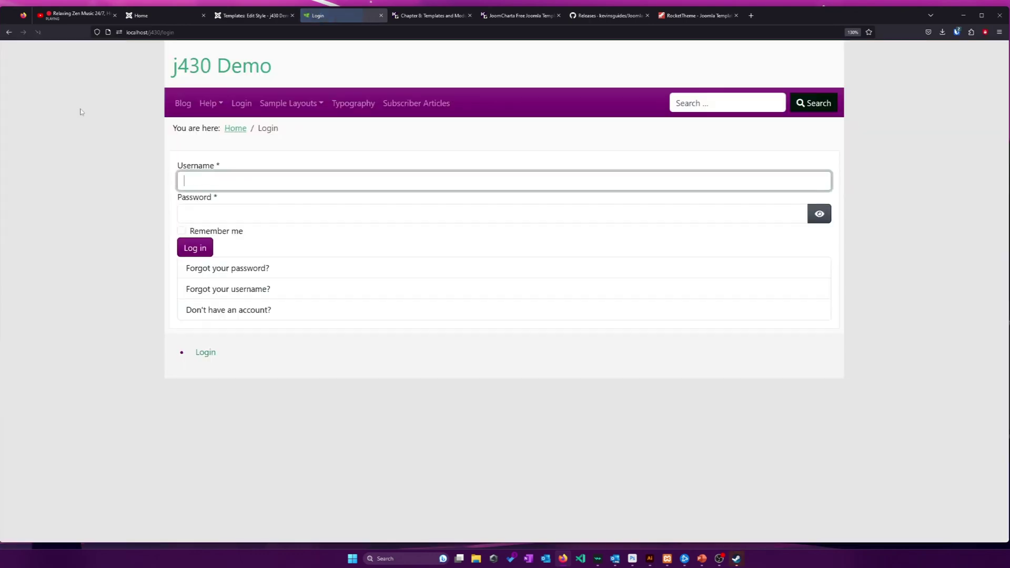
key("Down")
key("Return")
key("Return")
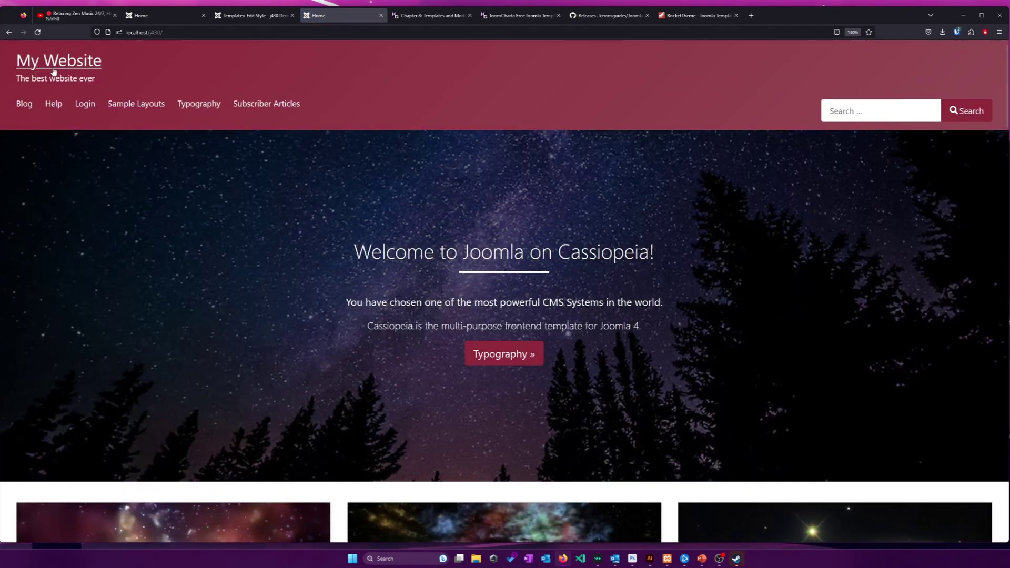
left_click(85, 104)
key("Down")
key("Return")
left_click(207, 104)
Step: Return to the homepage and view the Typography page, still in purple JoomCharta
left_click(197, 73)
left_click(187, 108)
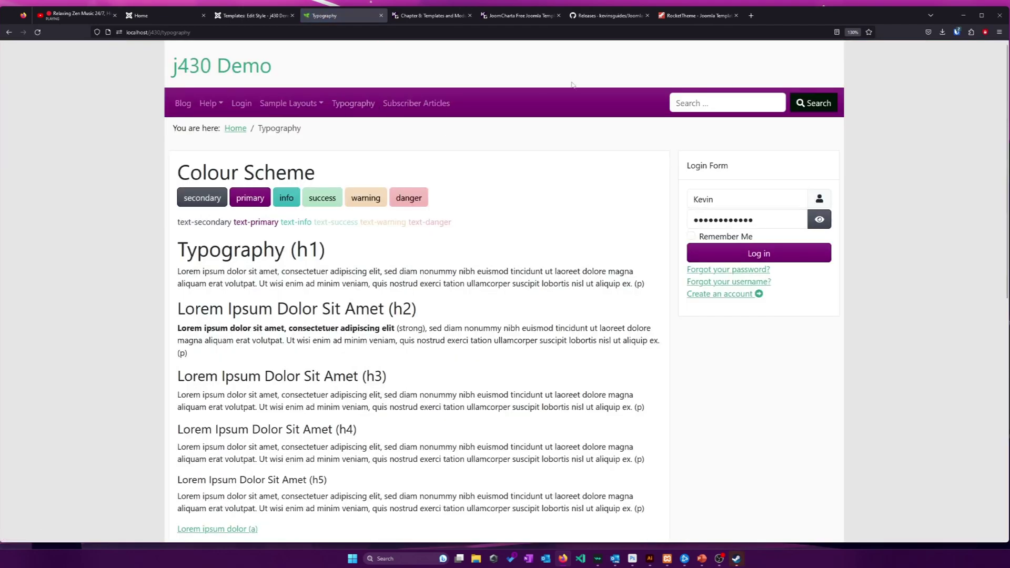
scroll(576, 87, "down", 8)
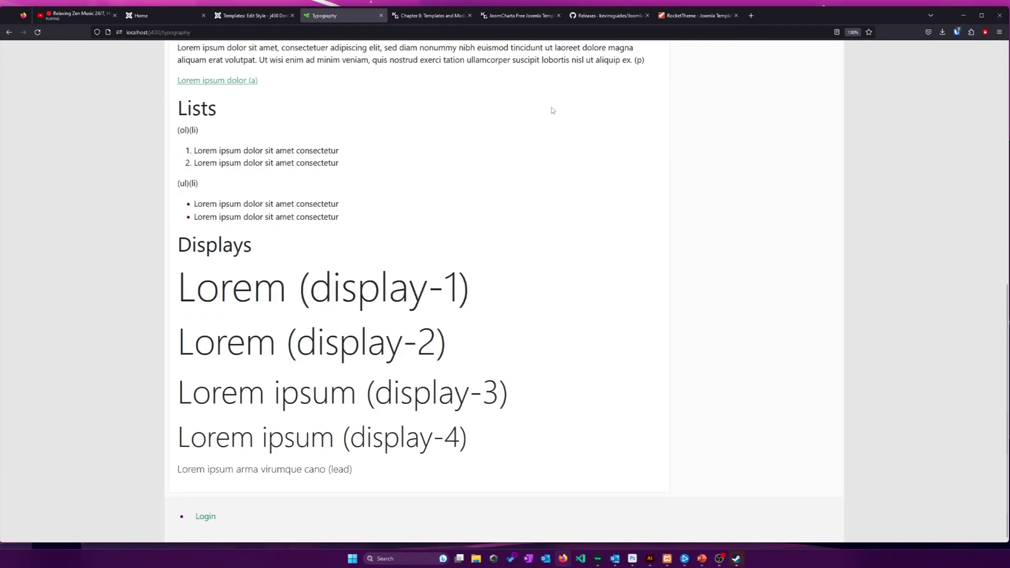
scroll(552, 110, "up", 8)
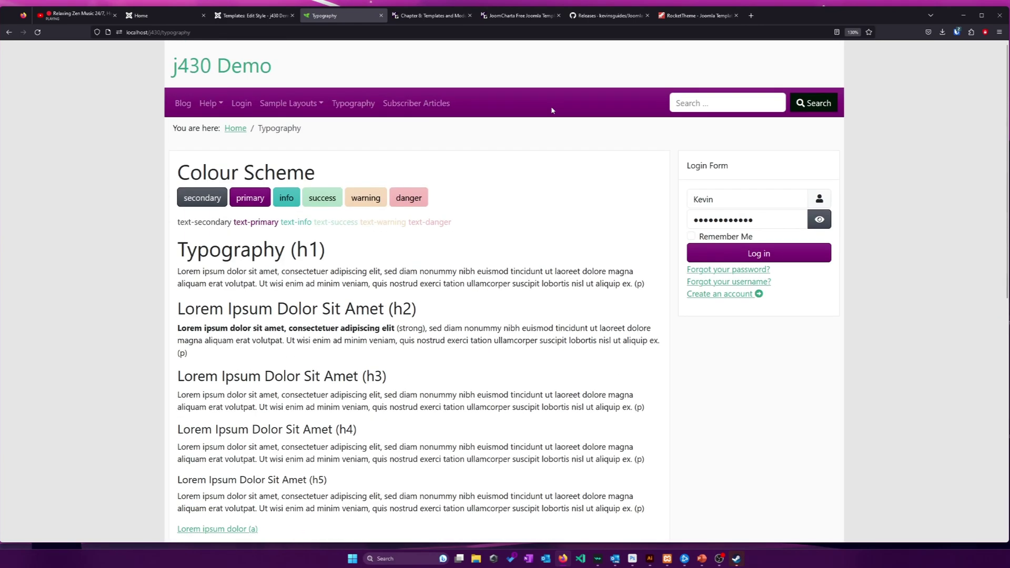
Step: Duplicate the JoomCharta site template style
left_click(247, 15)
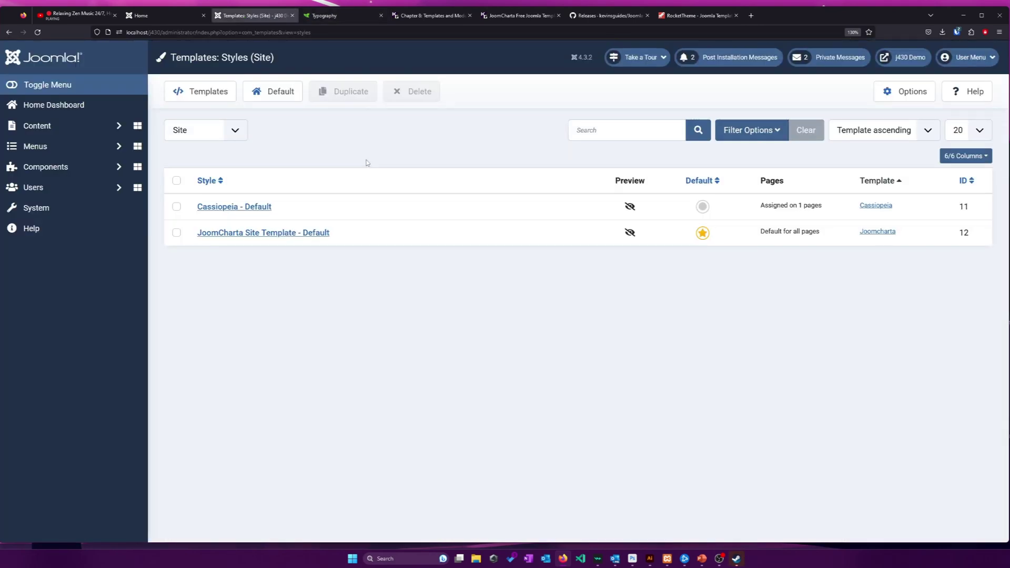
left_click(176, 233)
left_click(344, 93)
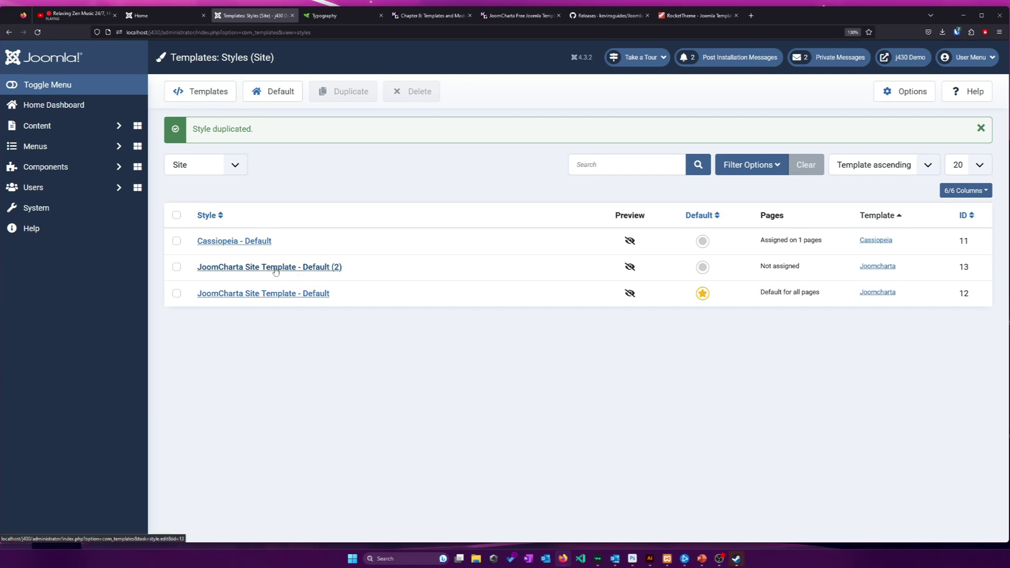
Step: Rename the copy to RED and set its primary colour to #750101
left_click(232, 267)
left_click(88, 190)
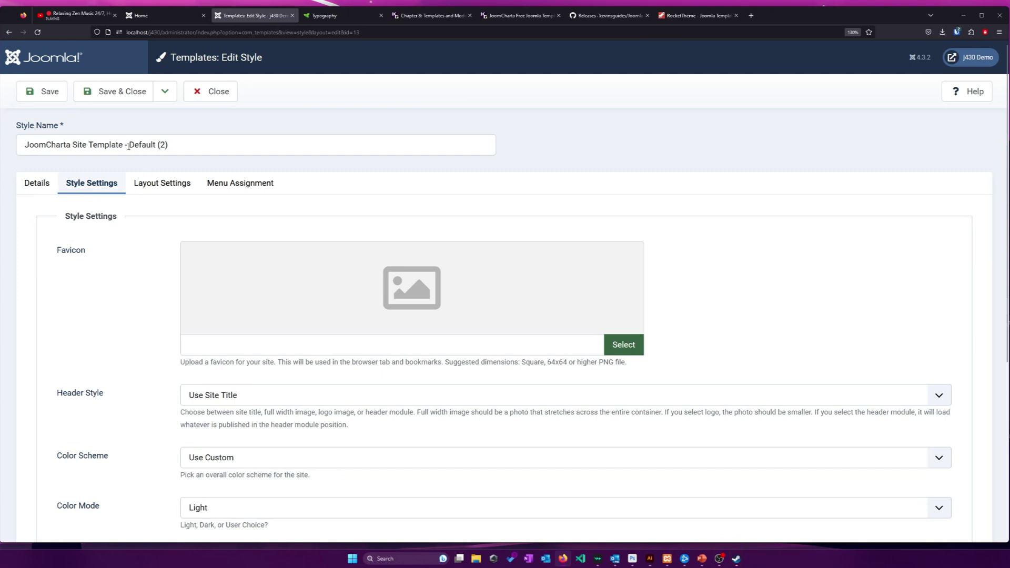
left_click_drag(129, 146, 227, 146)
type("RE")
scroll(193, 286, "down", 5)
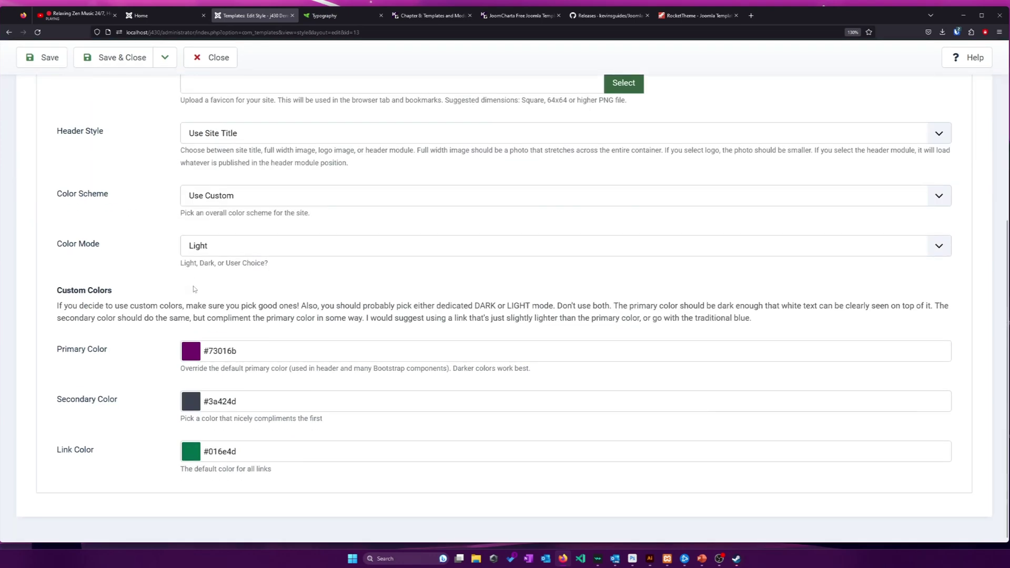
left_click(187, 355)
left_click_drag(263, 374, 263, 362)
left_click(231, 330)
Step: Assign the RED style to the Home page and save and close it
scroll(223, 202, "up", 5)
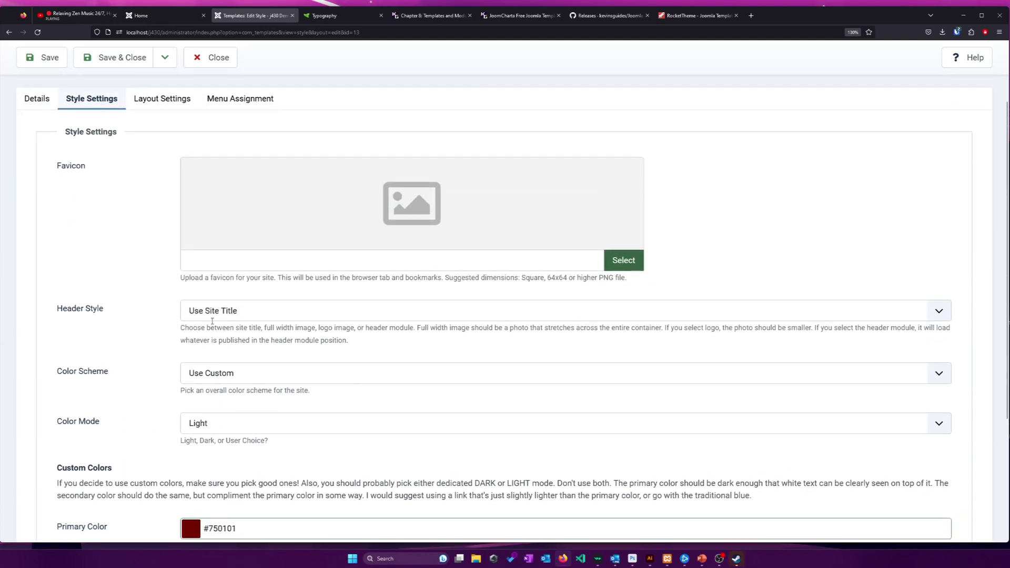
left_click(229, 188)
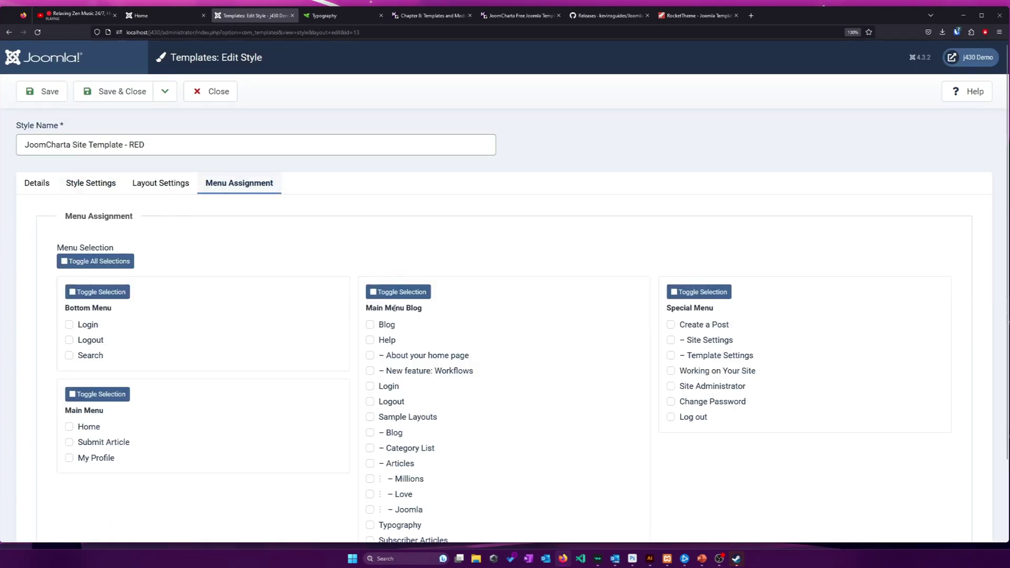
scroll(436, 329, "down", 3)
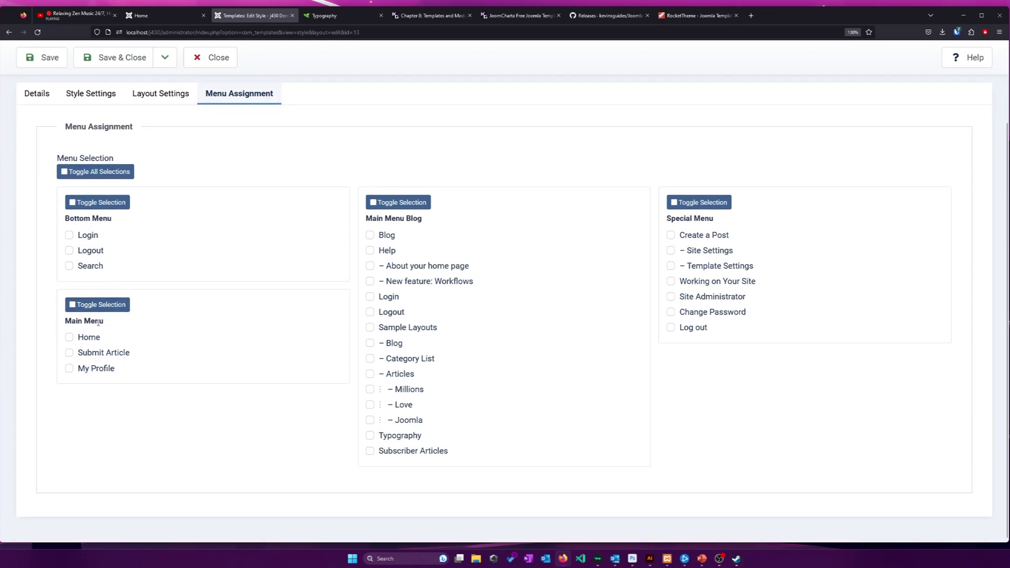
left_click(86, 337)
left_click(126, 64)
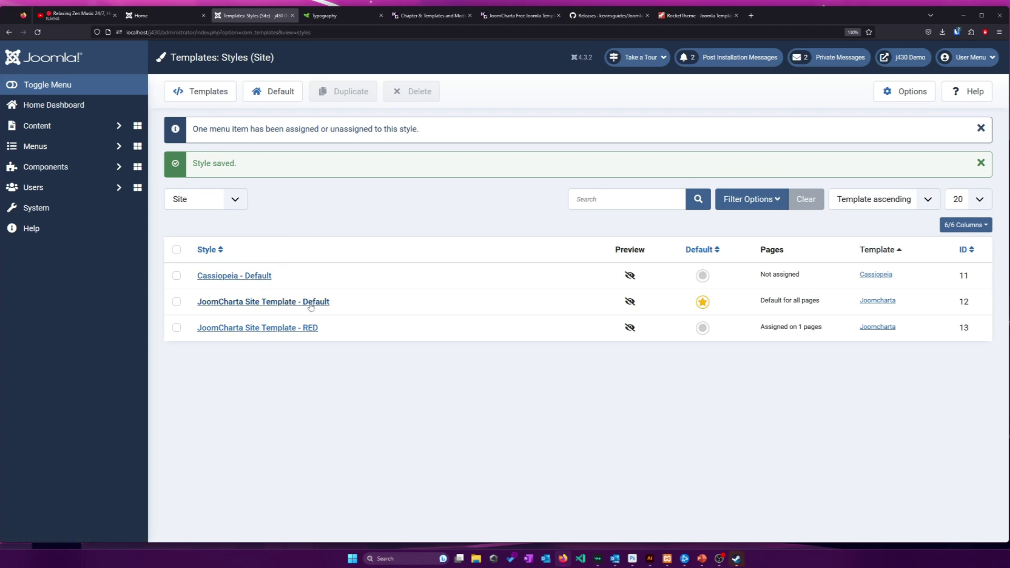
left_click(235, 275)
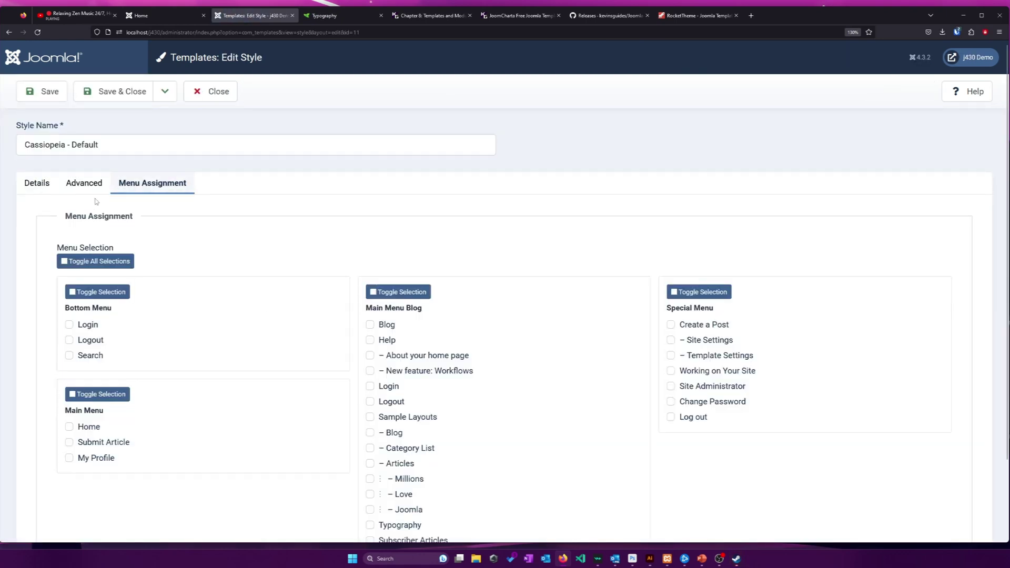
left_click(217, 98)
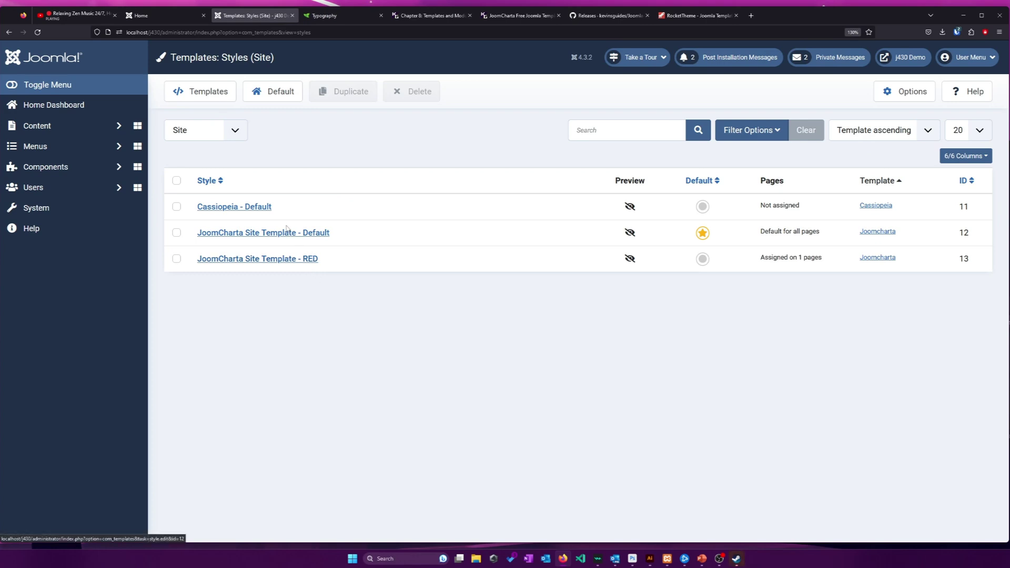
left_click(323, 15)
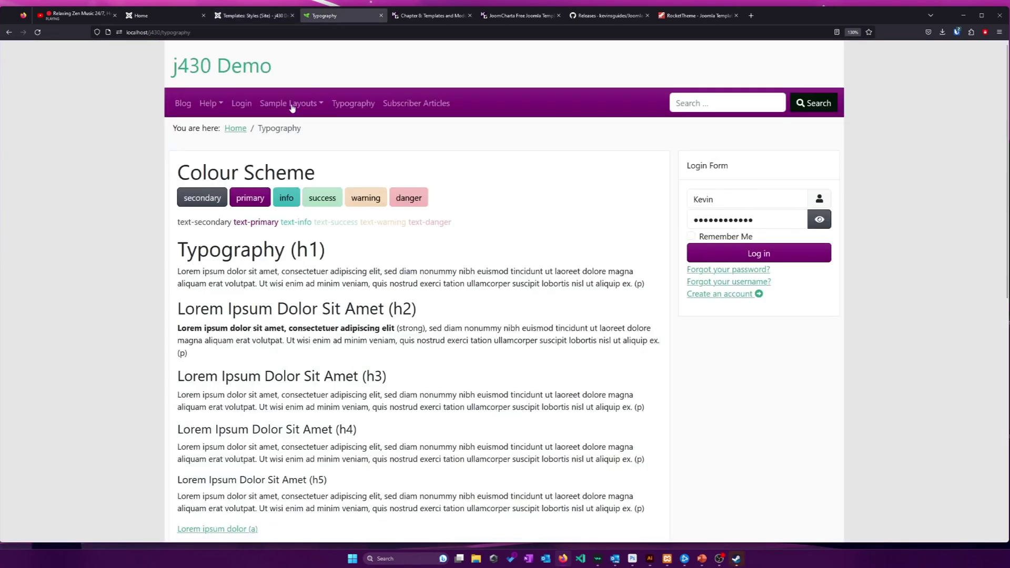
left_click(232, 70)
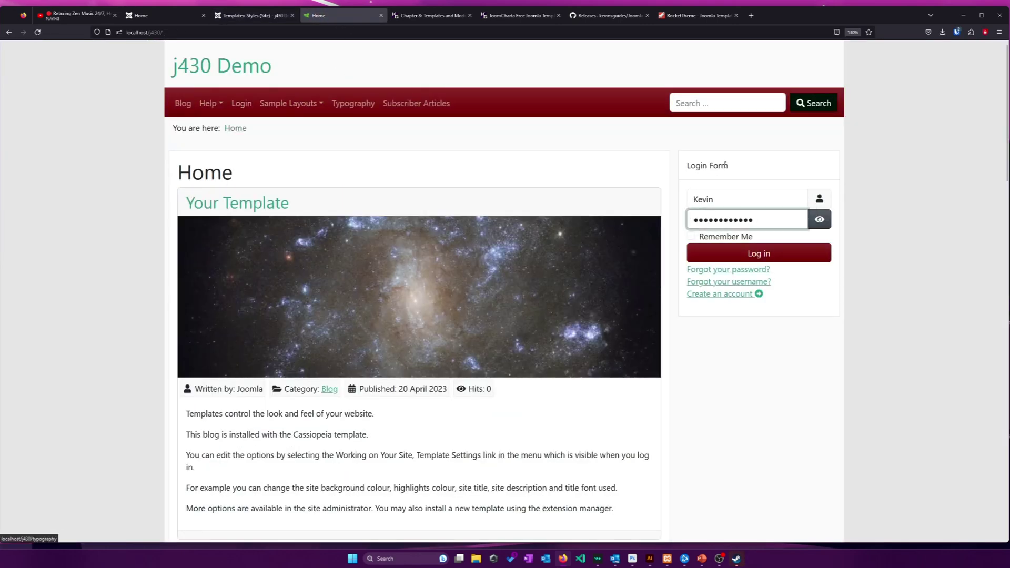
left_click(243, 113)
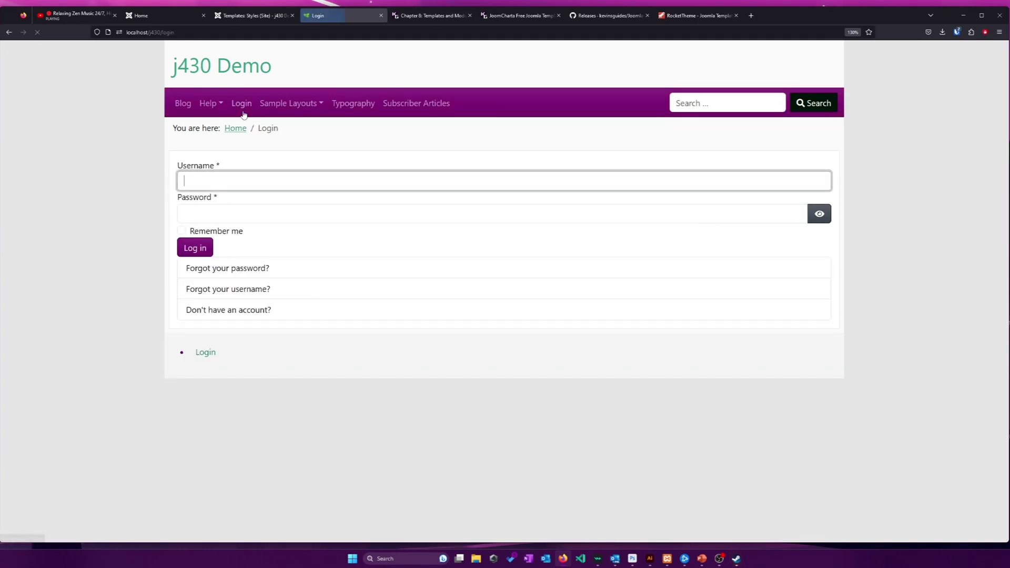
left_click(352, 103)
left_click(220, 66)
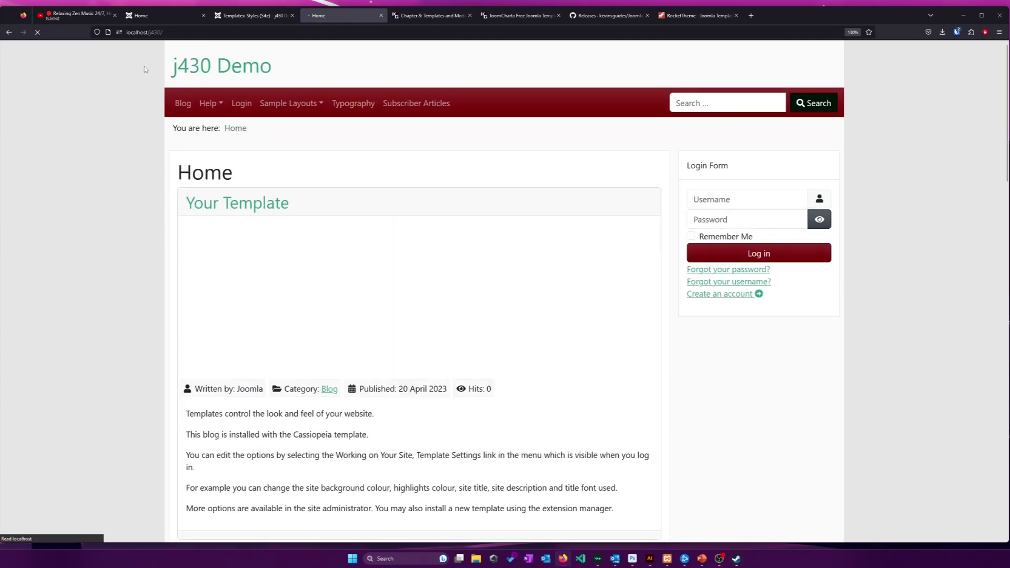
key("ctrl+Page_Up")
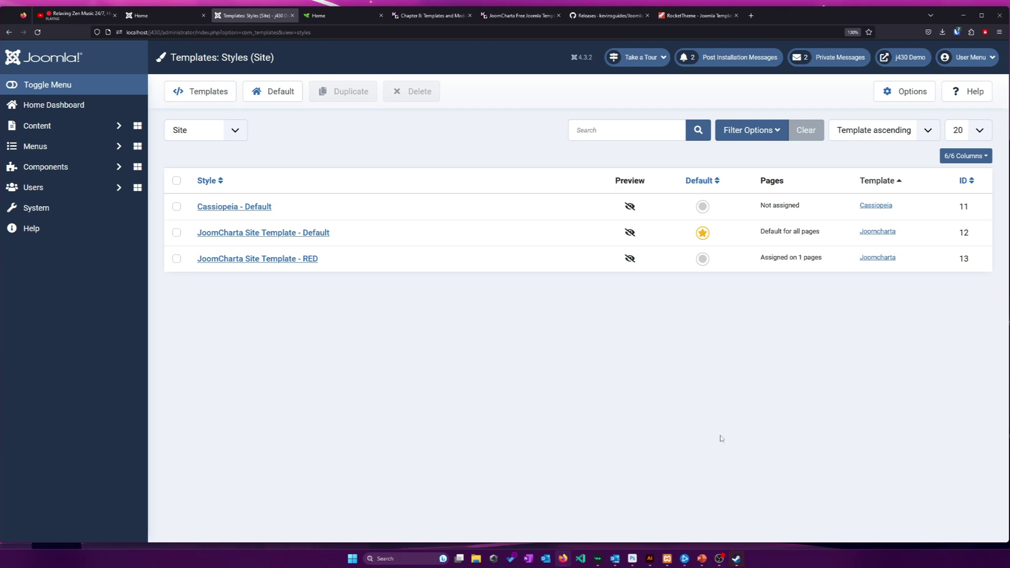
key("ctrl+Tab")
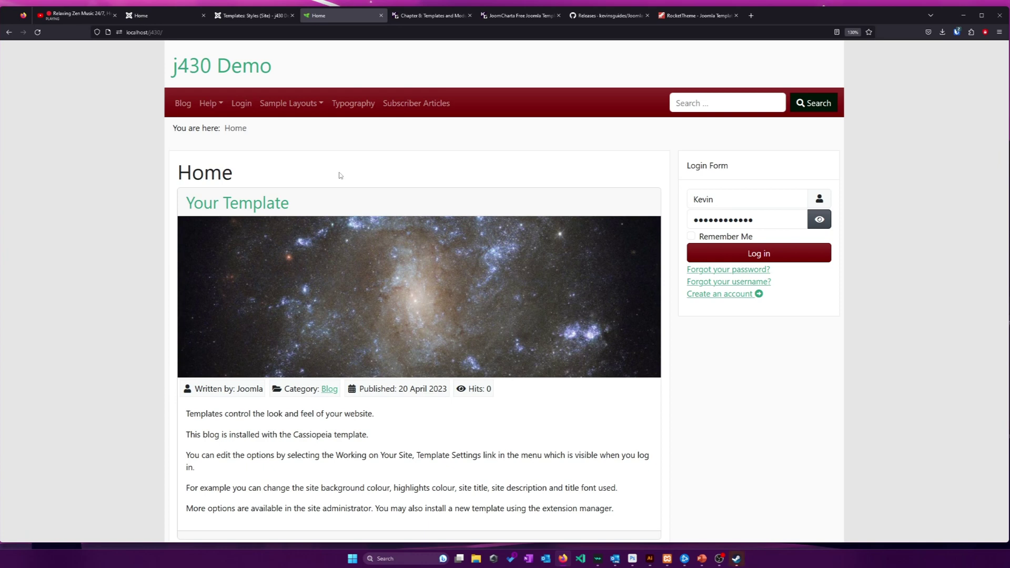
left_click(253, 16)
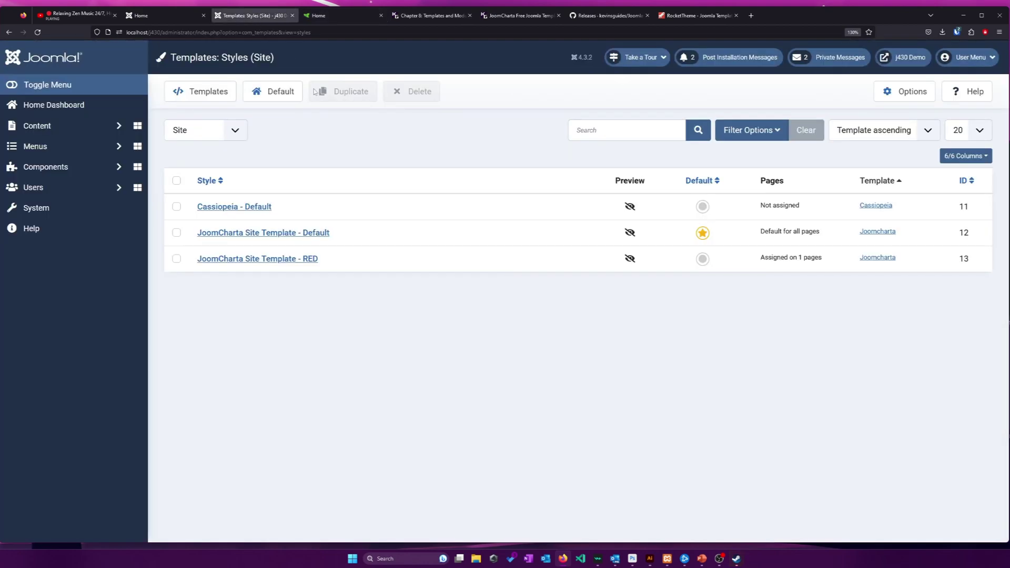
left_click(312, 233)
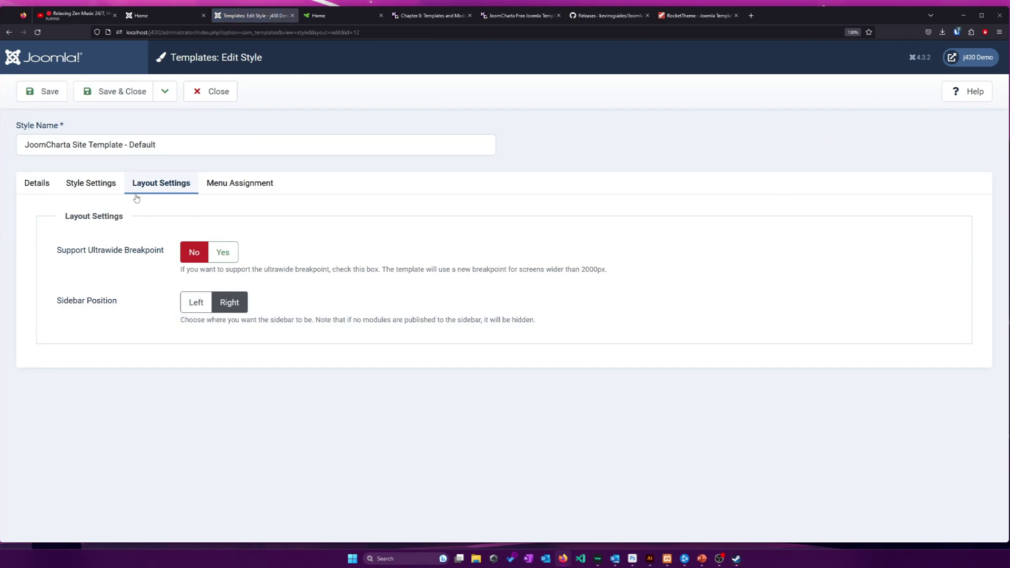
left_click(85, 184)
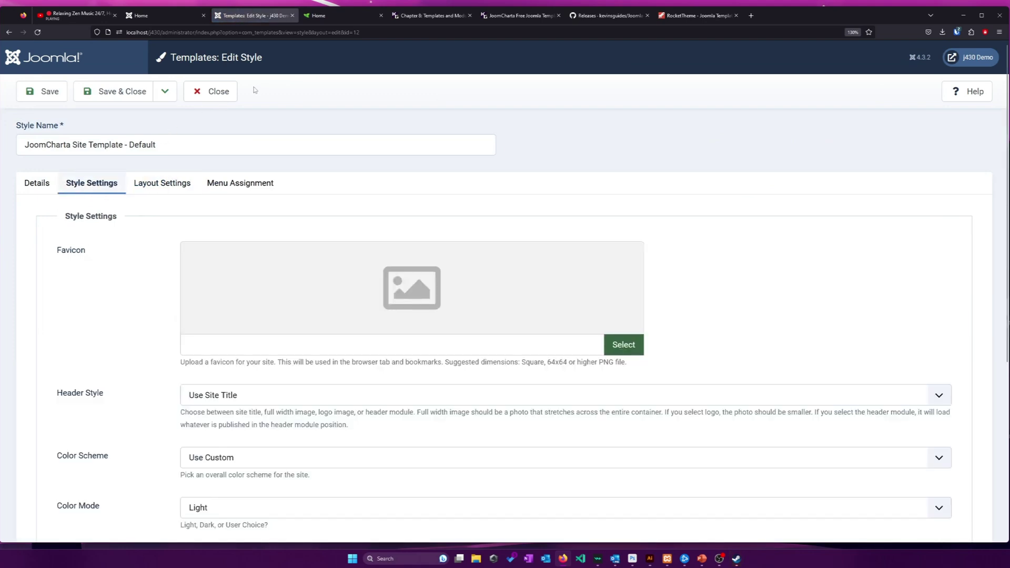
left_click(208, 98)
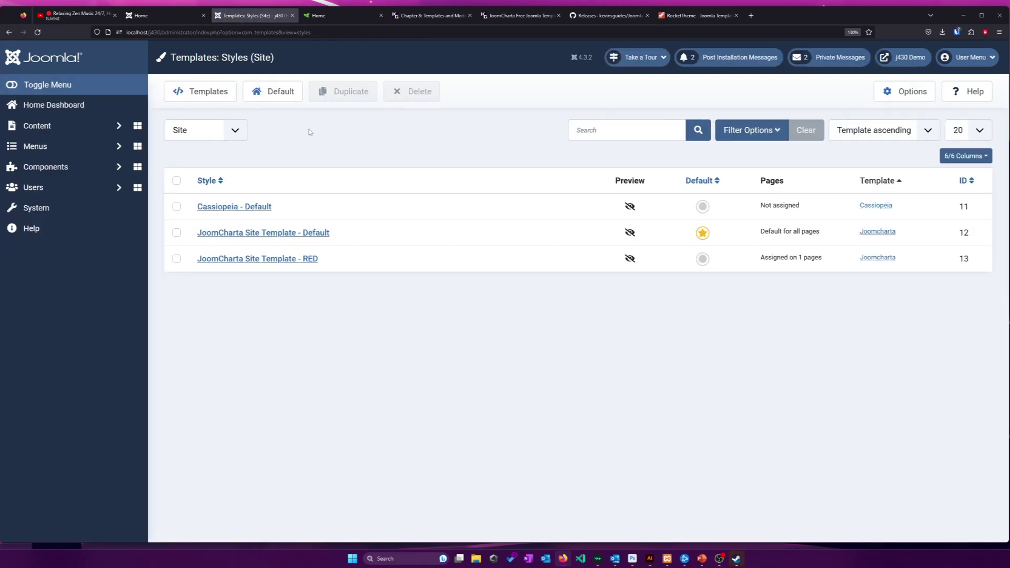